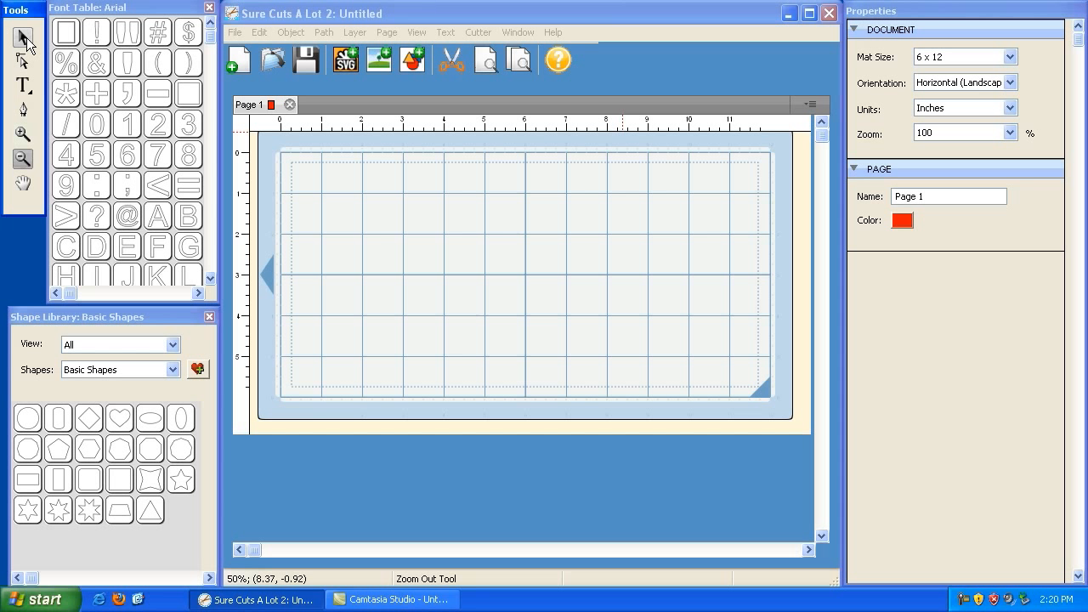
# Step: Place a six-pointed star from the Basic Shapes library on the mat and enlarge it to about 2.37 by 2.73 inches
pyautogui.click(22, 38)
pyautogui.moveTo(58, 510); pyautogui.dragTo(314, 265)
pyautogui.moveTo(345, 230); pyautogui.dragTo(420, 306)
pyautogui.moveTo(287, 163); pyautogui.dragTo(330, 177)
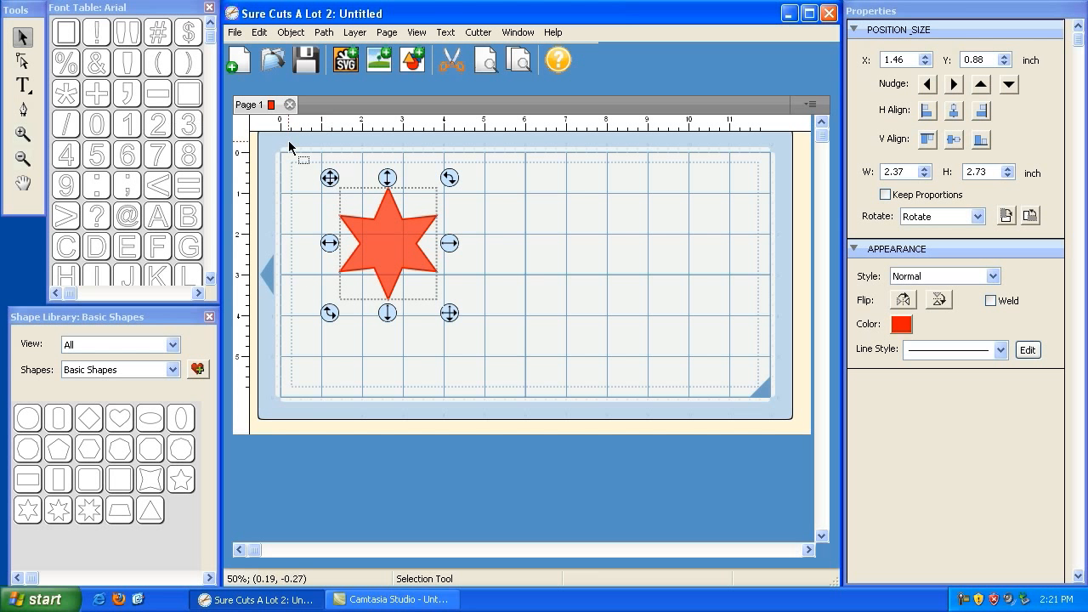
# Step: Reposition and rotate the star, enlarge it to about 3.91 by 3.68 inches, and deselect it
pyautogui.click(22, 38)
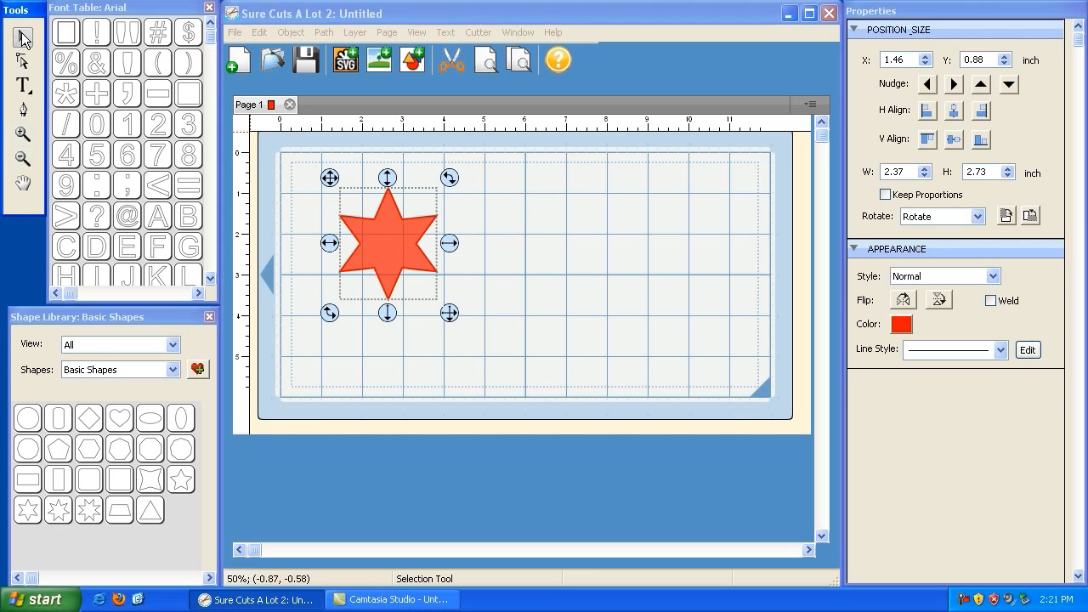
pyautogui.click(380, 229)
pyautogui.click(400, 214)
pyautogui.click(391, 230)
pyautogui.click(421, 219)
pyautogui.click(425, 219)
pyautogui.click(447, 210)
pyautogui.click(381, 239)
pyautogui.moveTo(328, 175)
pyautogui.mouseDown()
pyautogui.moveTo(355, 188)
pyautogui.moveTo(355, 178)
pyautogui.moveTo(311, 167)
pyautogui.mouseUp()
pyautogui.moveTo(440, 187); pyautogui.dragTo(440, 247)
pyautogui.moveTo(439, 303); pyautogui.dragTo(478, 338)
pyautogui.click(522, 325)
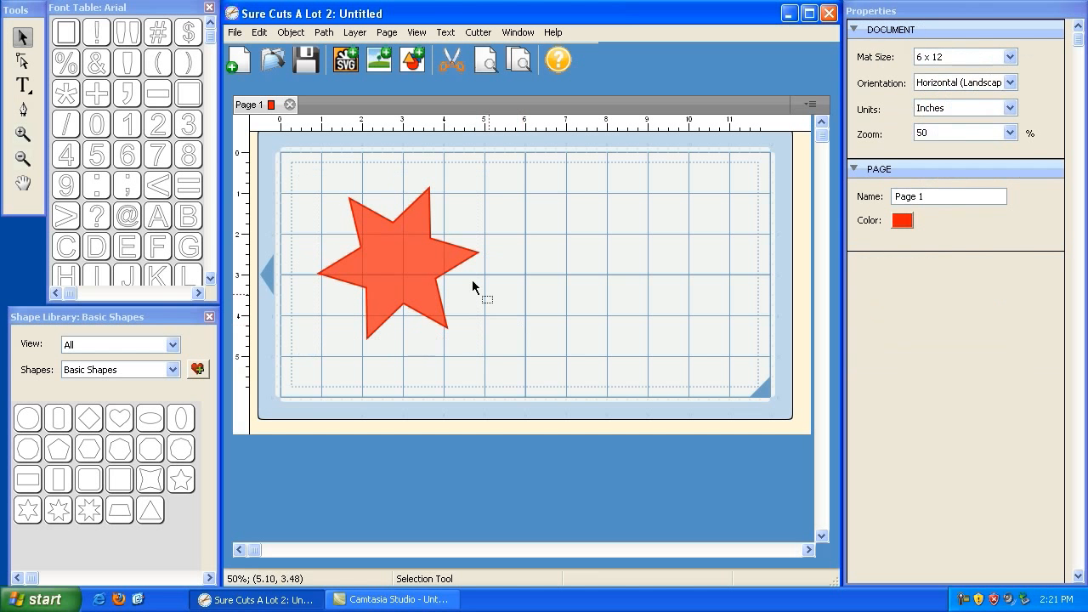
pyautogui.click(23, 183)
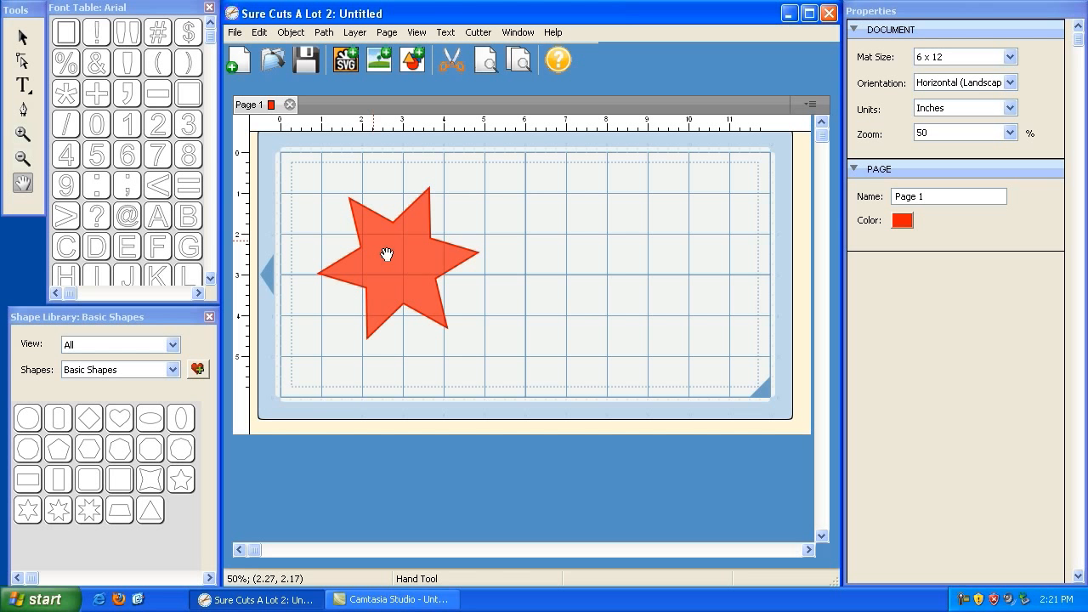
pyautogui.click(23, 159)
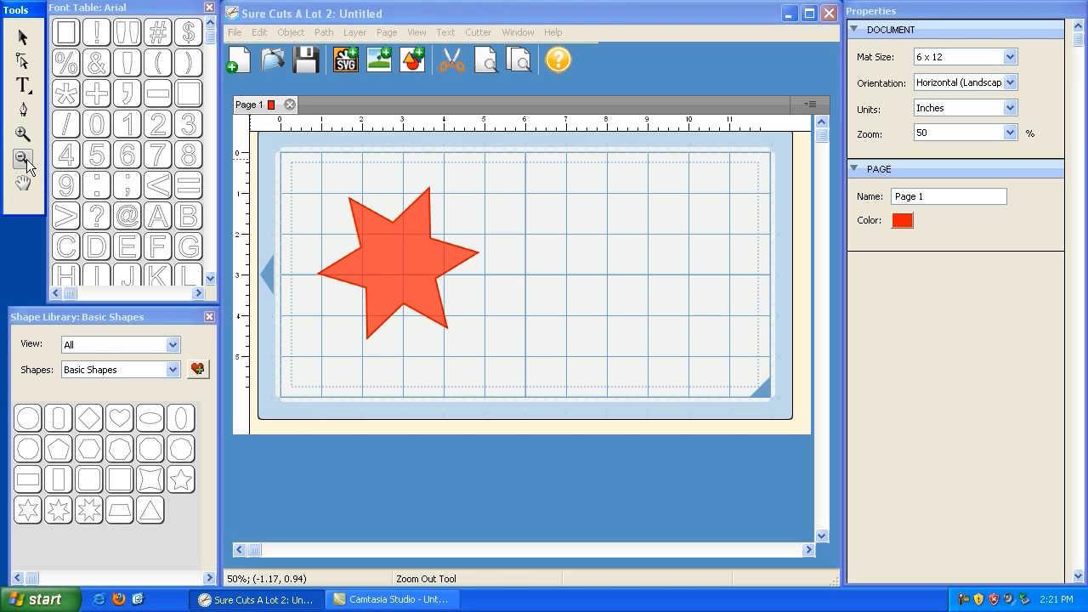
pyautogui.click(23, 134)
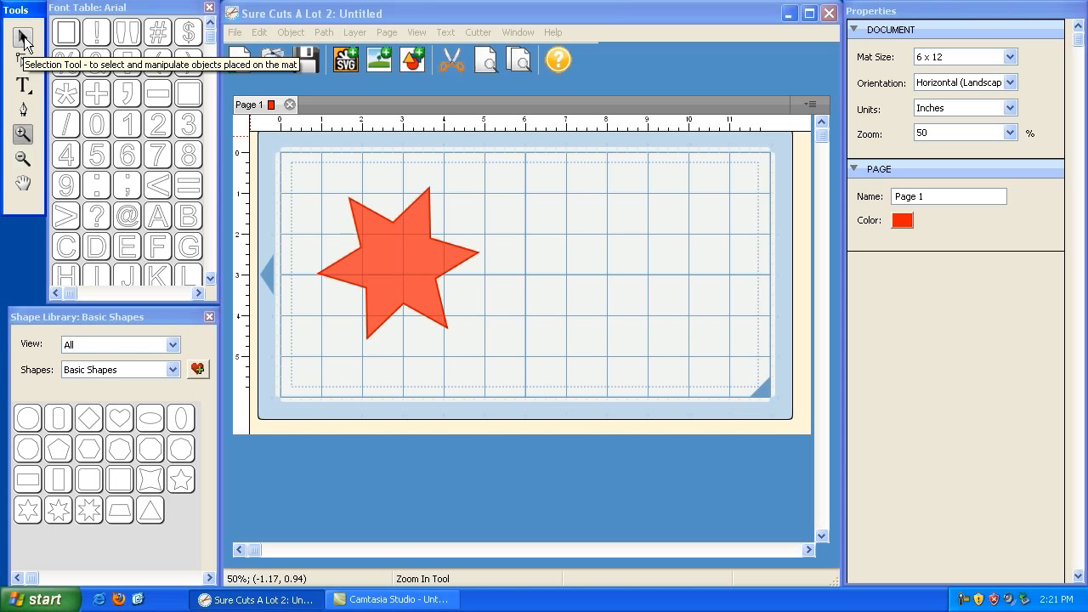
pyautogui.click(23, 40)
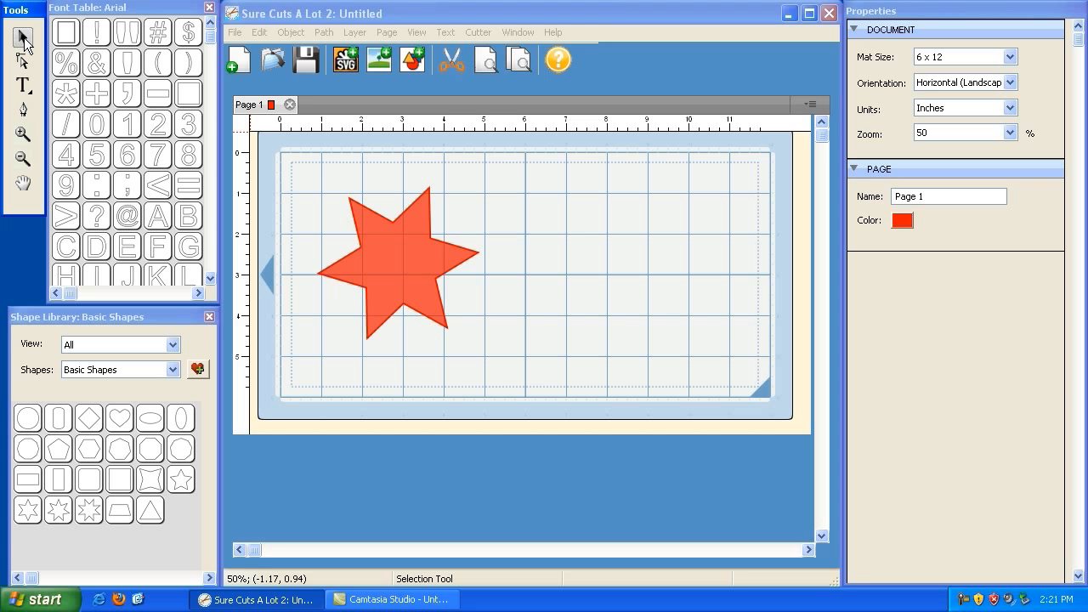
# Step: Select the star to inspect its position and size properties and deselect it
pyautogui.click(397, 282)
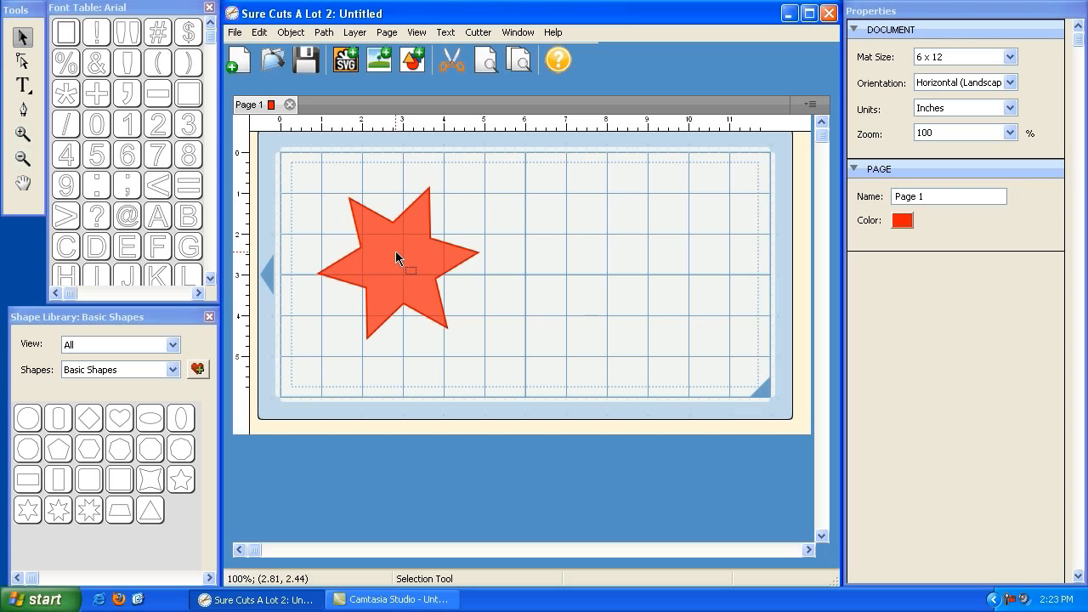
pyautogui.click(397, 257)
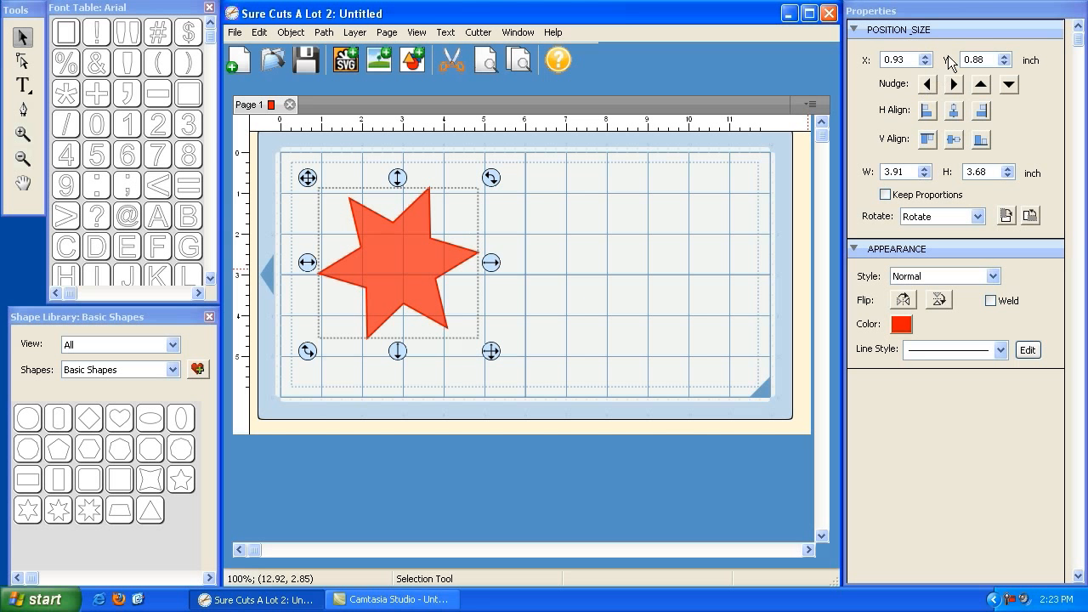
pyautogui.click(523, 222)
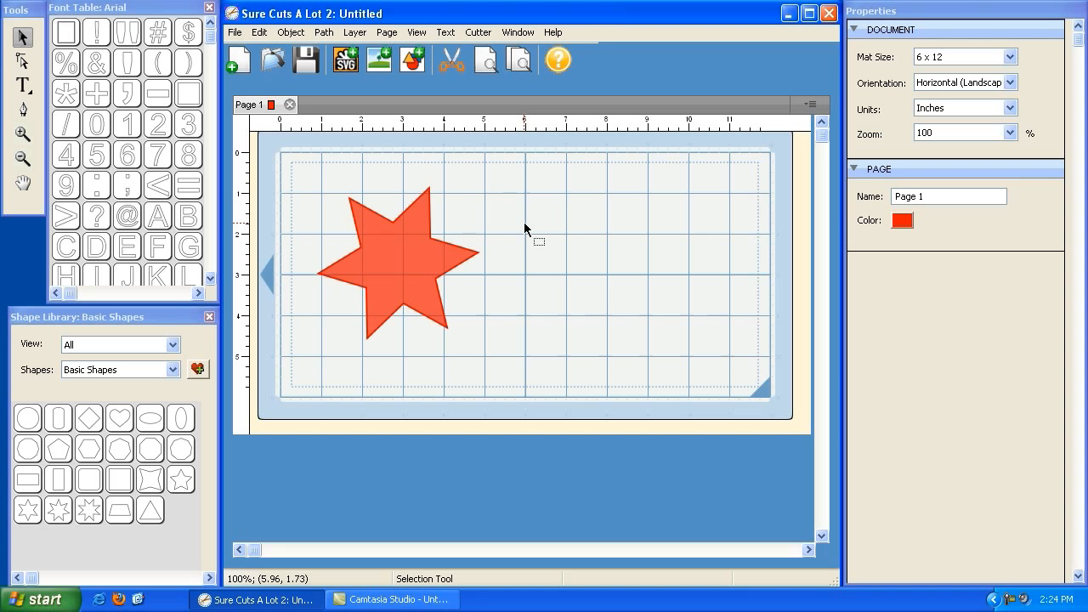
# Step: Zoom in to 150% and move the view until most of the star fills the work area
pyautogui.click(21, 136)
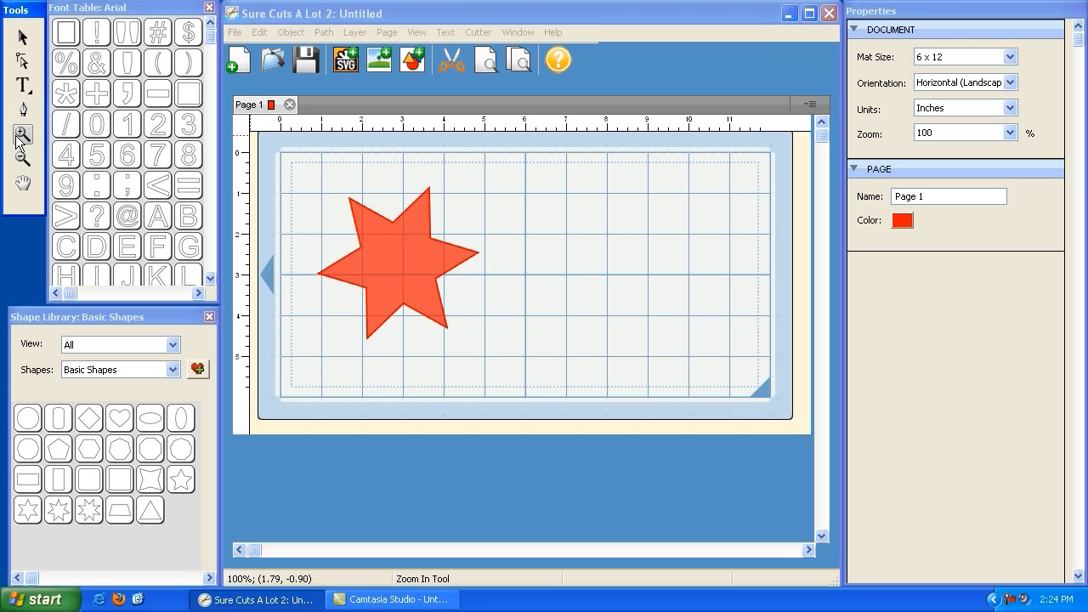
pyautogui.click(406, 259)
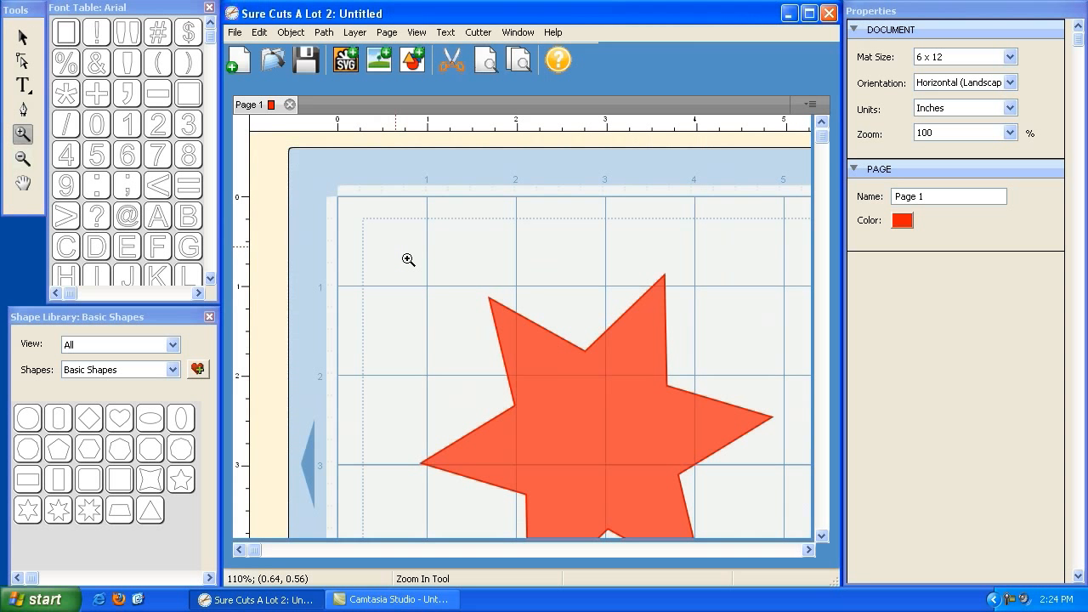
pyautogui.click(544, 353)
pyautogui.click(595, 398)
pyautogui.click(617, 421)
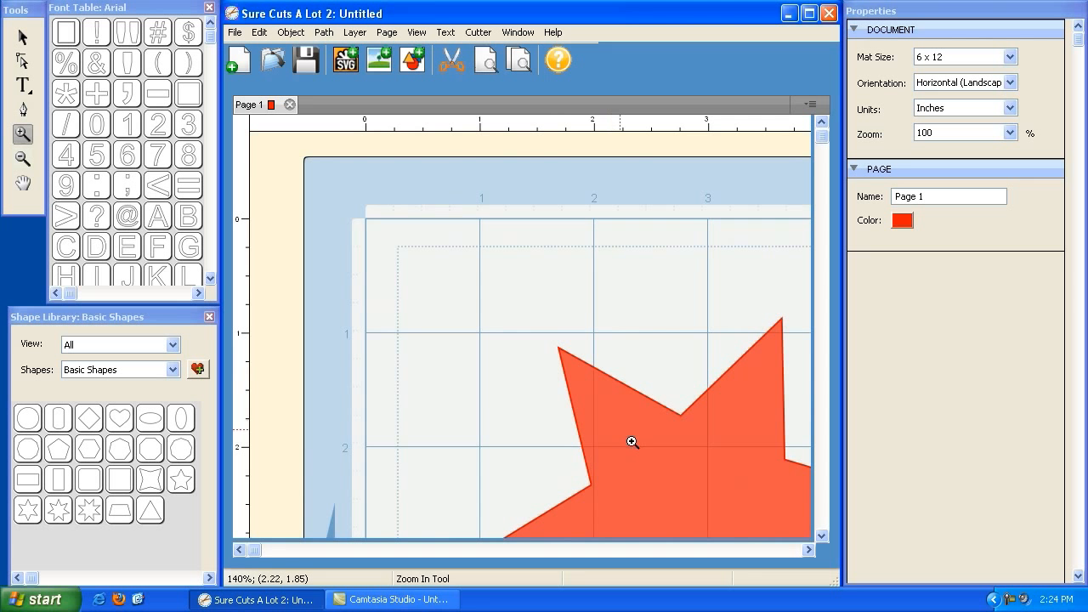
pyautogui.click(633, 442)
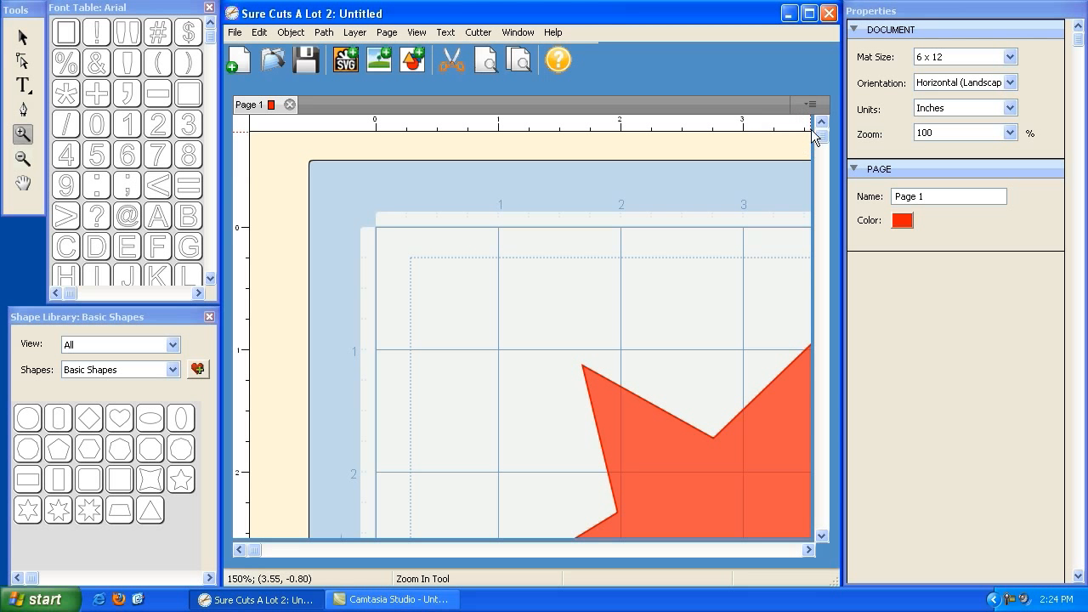
pyautogui.moveTo(819, 138); pyautogui.dragTo(821, 297)
pyautogui.moveTo(255, 551); pyautogui.dragTo(336, 557)
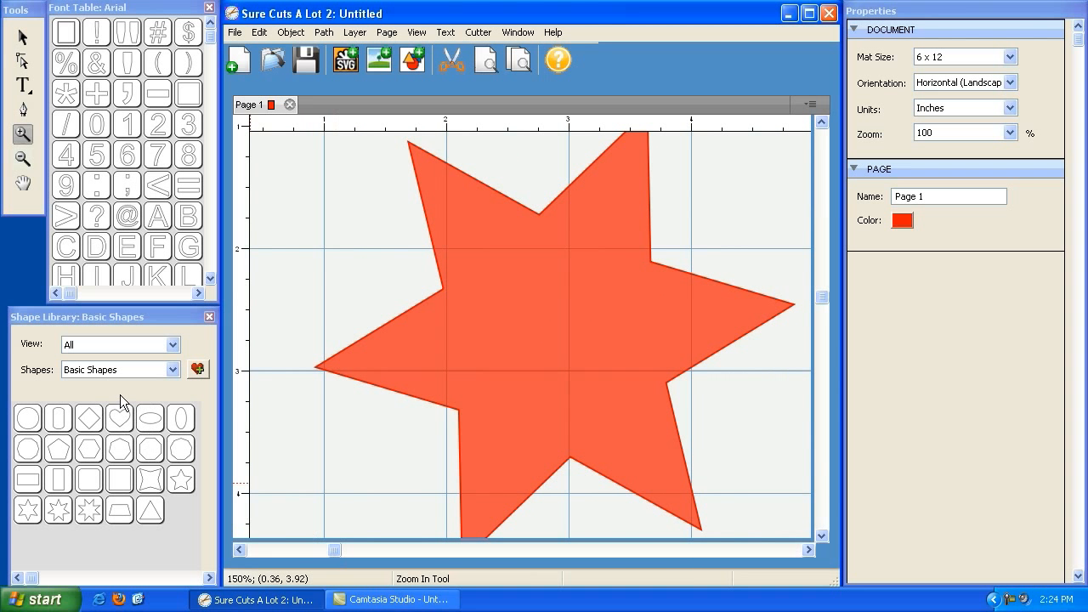
pyautogui.click(22, 183)
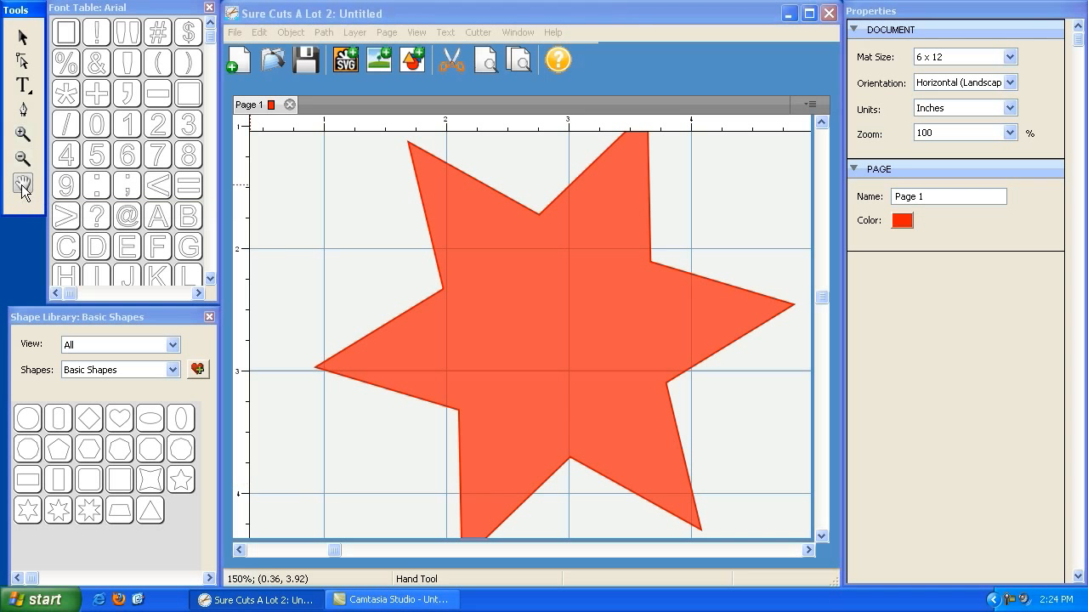
pyautogui.moveTo(562, 322)
pyautogui.mouseDown()
pyautogui.moveTo(498, 301)
pyautogui.moveTo(519, 382)
pyautogui.moveTo(636, 274)
pyautogui.moveTo(602, 361)
pyautogui.moveTo(357, 289)
pyautogui.moveTo(518, 179)
pyautogui.moveTo(688, 362)
pyautogui.moveTo(523, 317)
pyautogui.moveTo(401, 226)
pyautogui.moveTo(481, 284)
pyautogui.moveTo(382, 247)
pyautogui.moveTo(437, 220)
pyautogui.moveTo(532, 267)
pyautogui.moveTo(525, 308)
pyautogui.moveTo(549, 326)
pyautogui.mouseUp()
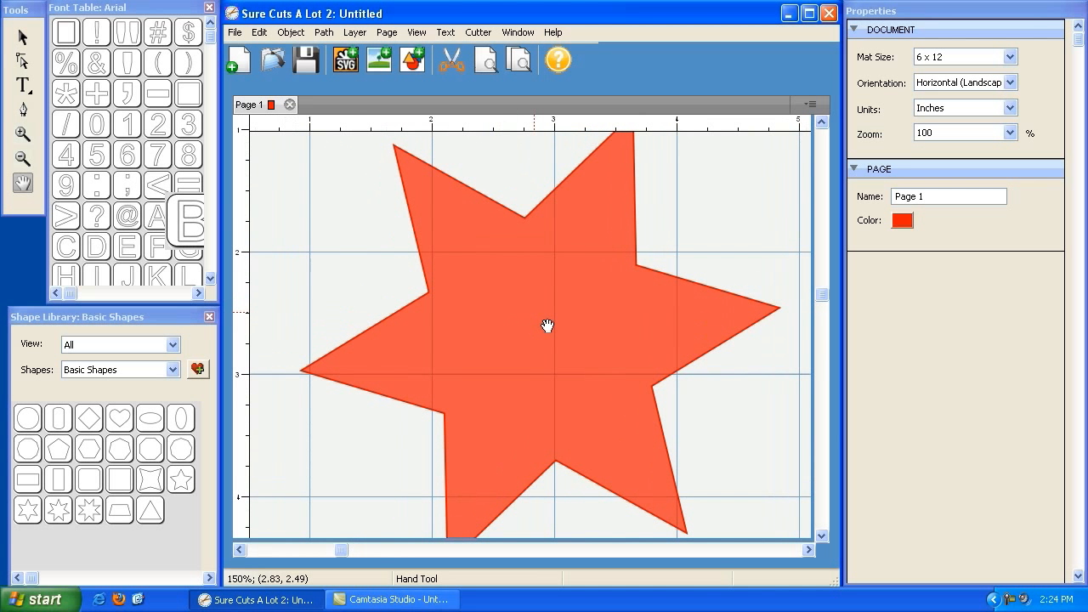
# Step: Zoom out to 110% and pan the mat with the Hand tool so the whole star is in view
pyautogui.click(23, 159)
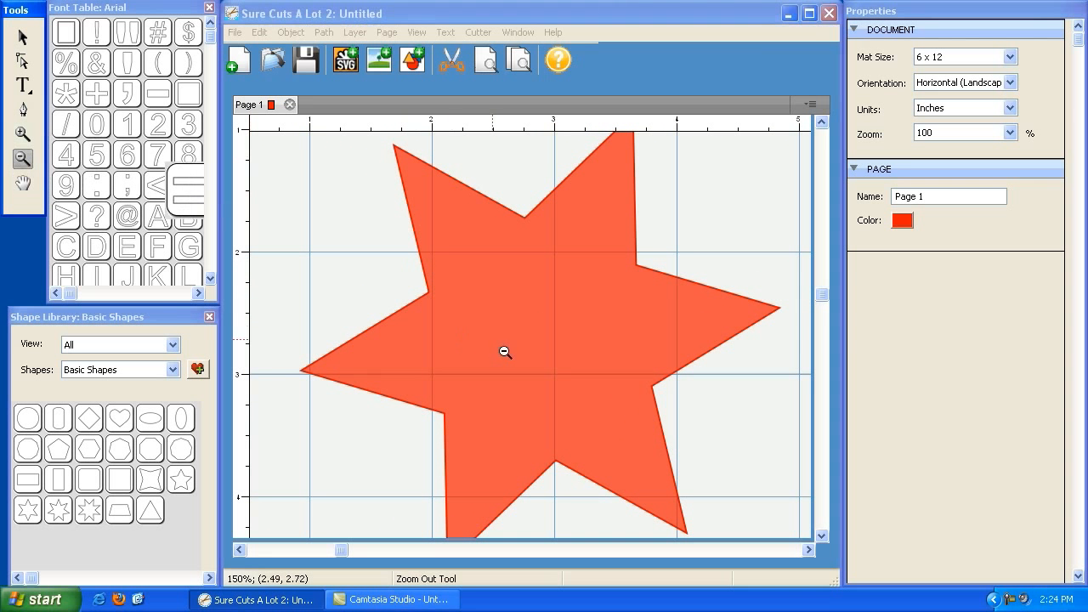
pyautogui.click(503, 350)
pyautogui.click(559, 348)
pyautogui.click(615, 392)
pyautogui.click(607, 403)
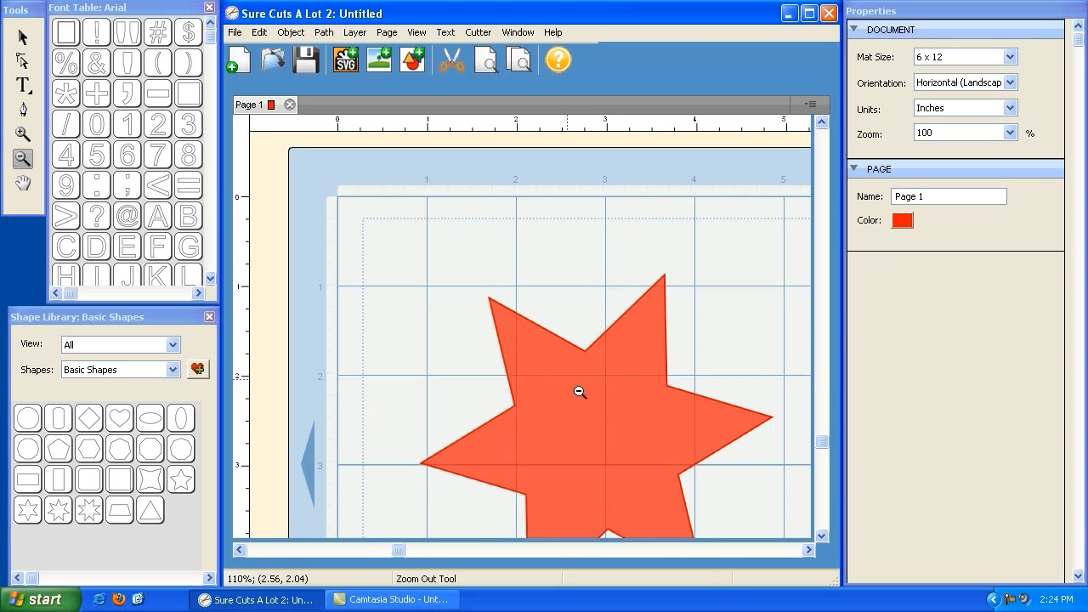
pyautogui.click(34, 185)
pyautogui.moveTo(698, 422); pyautogui.dragTo(651, 411)
pyautogui.moveTo(525, 301); pyautogui.dragTo(643, 409)
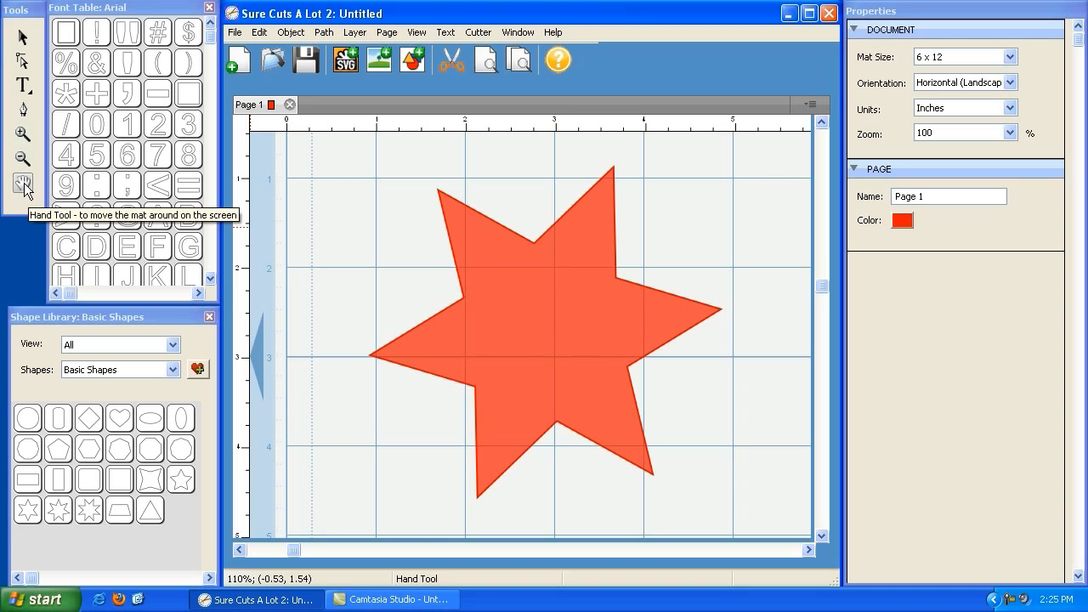
pyautogui.moveTo(584, 342)
pyautogui.mouseDown()
pyautogui.moveTo(535, 376)
pyautogui.moveTo(590, 338)
pyautogui.moveTo(600, 348)
pyautogui.mouseUp()
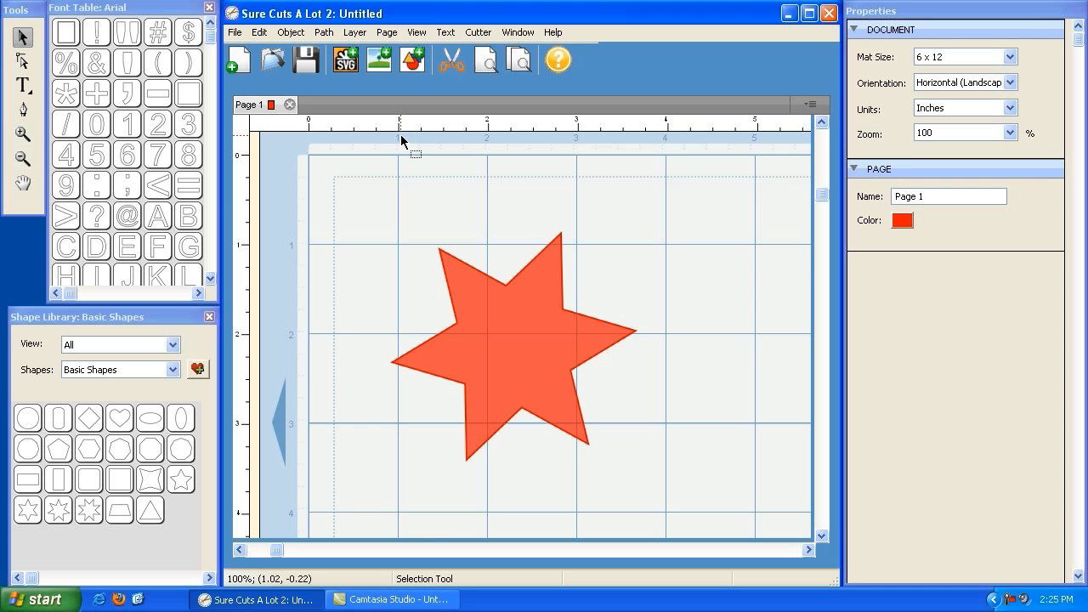
# Step: Pan the mat with the temporary hand while keeping the Selection tool active
pyautogui.moveTo(64, 61); pyautogui.dragTo(664, 300)
pyautogui.press('space')
pyautogui.moveTo(627, 274); pyautogui.dragTo(668, 255)
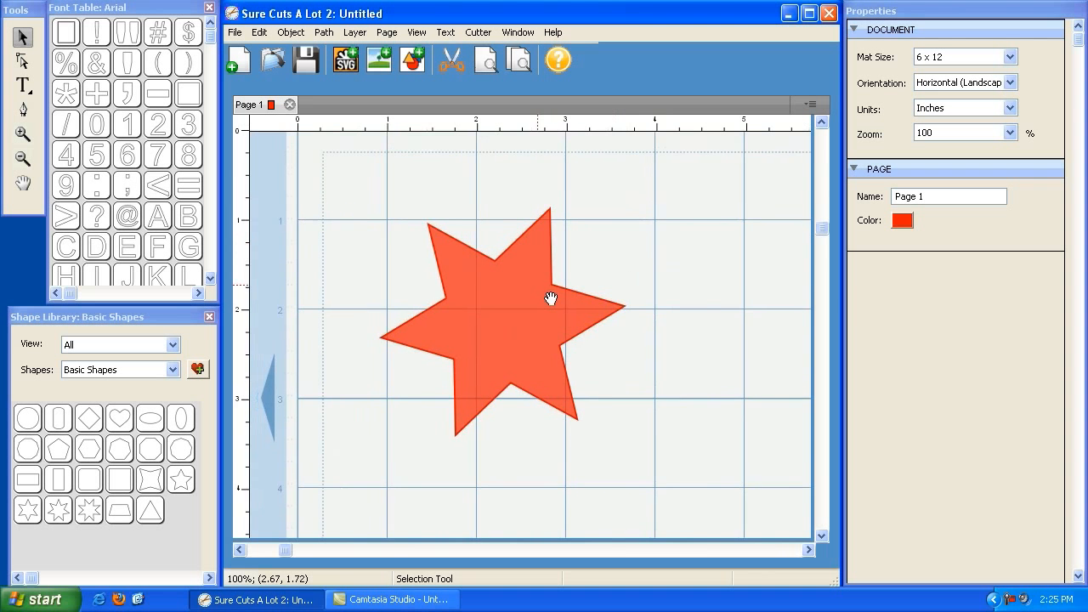
pyautogui.moveTo(547, 296); pyautogui.dragTo(587, 282)
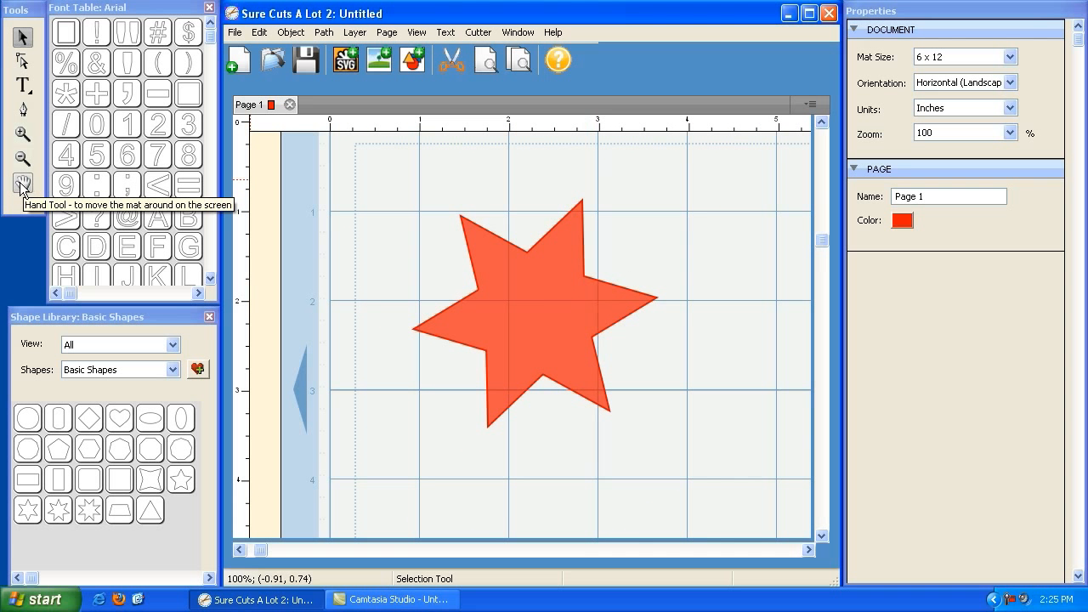
pyautogui.click(22, 39)
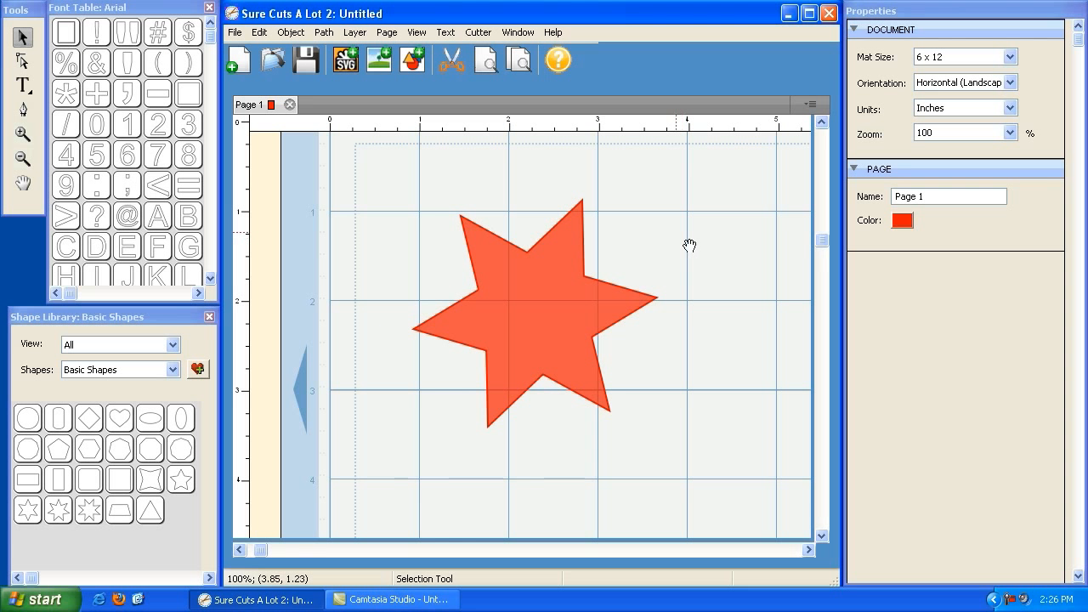
pyautogui.moveTo(653, 242); pyautogui.dragTo(705, 334)
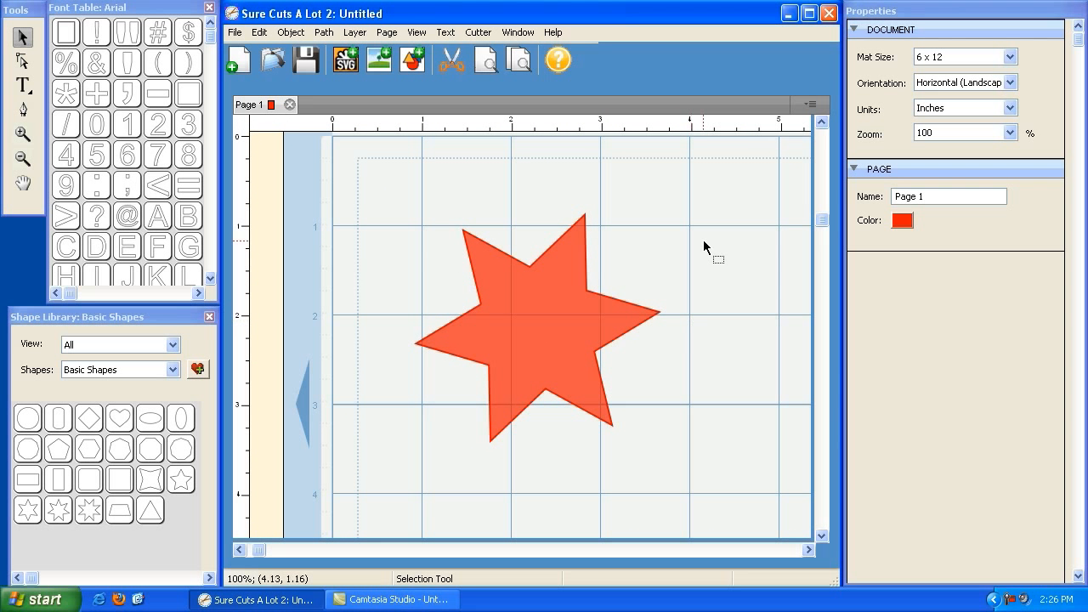
# Step: Pan the mat with the Hand tool and return to the Selection tool for another temporary pan
pyautogui.click(23, 183)
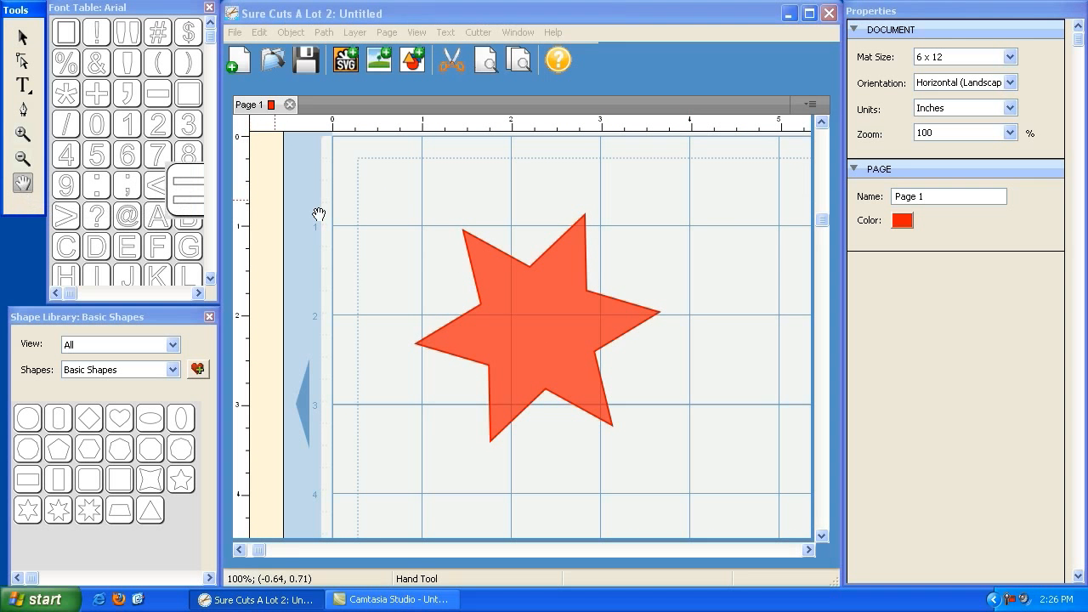
pyautogui.moveTo(677, 241); pyautogui.dragTo(712, 289)
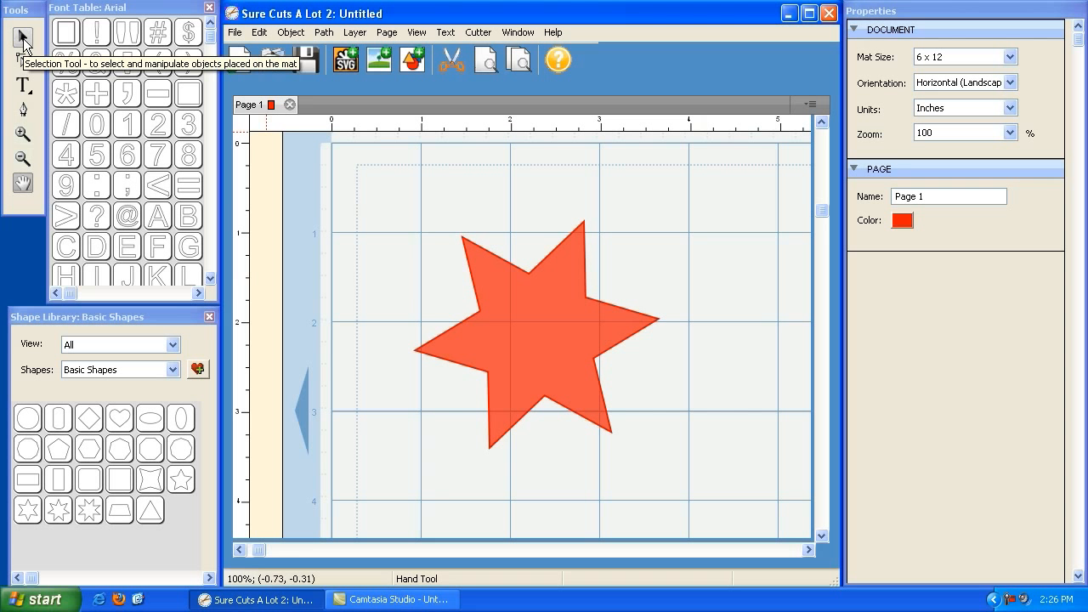
pyautogui.click(23, 39)
pyautogui.click(23, 182)
pyautogui.click(23, 38)
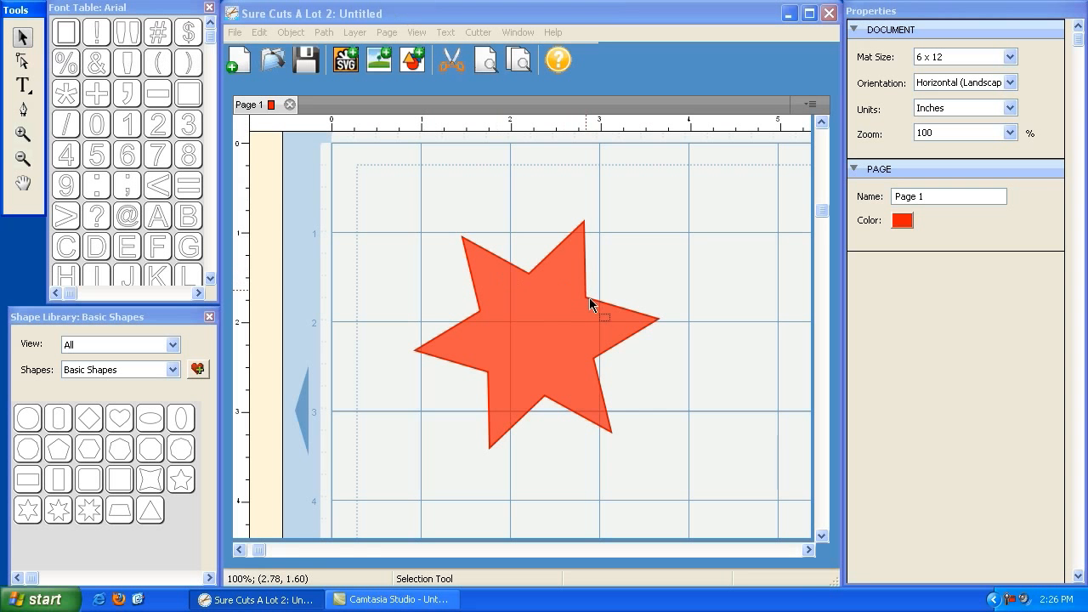
pyautogui.click(731, 288)
pyautogui.moveTo(714, 372); pyautogui.dragTo(729, 267)
pyautogui.press('alt')
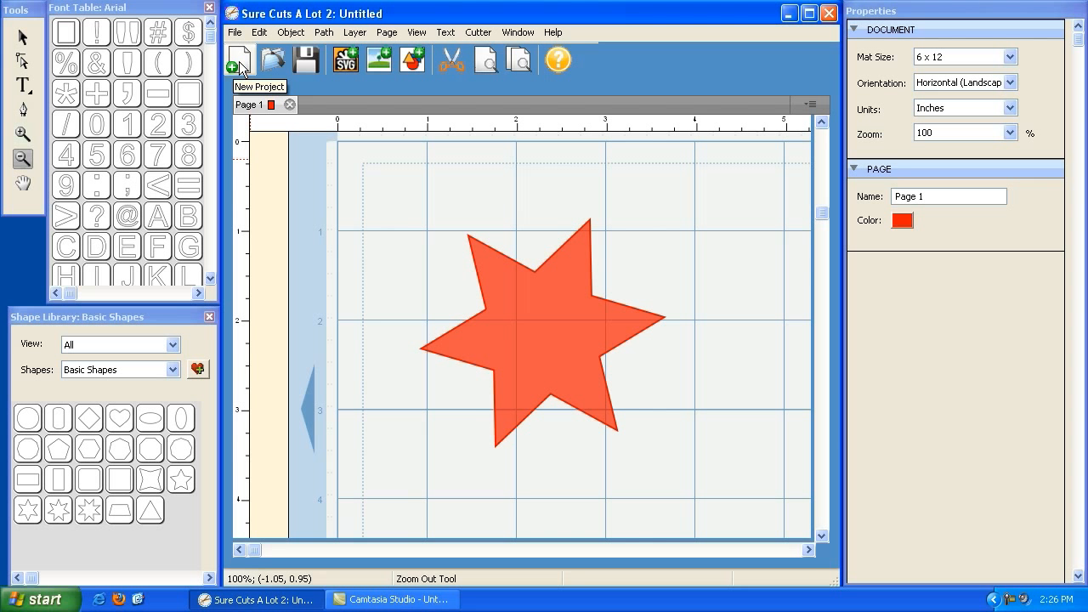
# Step: Start a new project without saving the changes and zoom out to 50% to show the entire mat
pyautogui.click(239, 61)
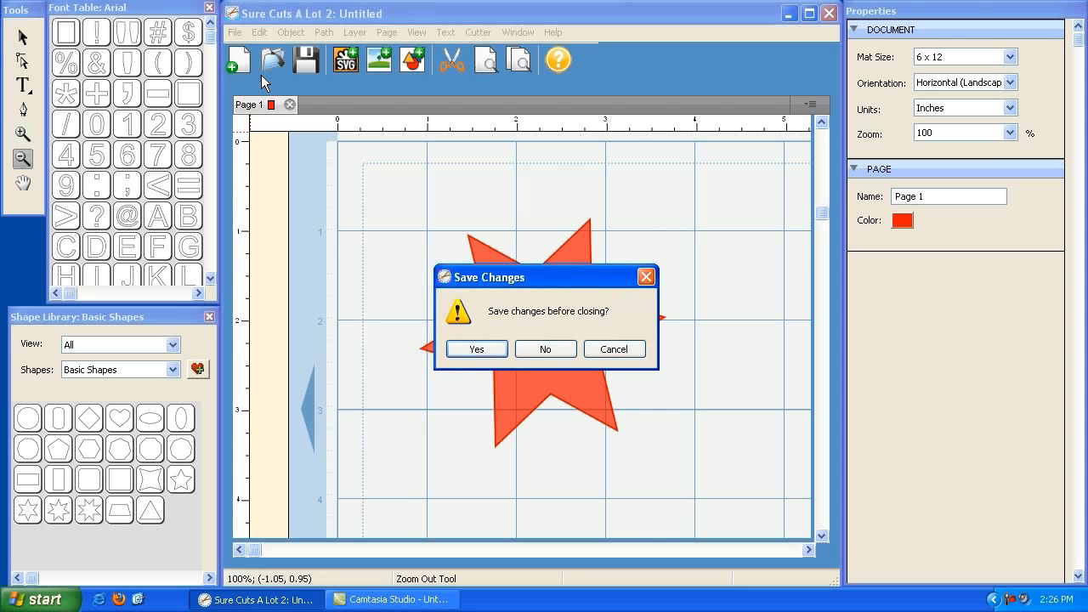
pyautogui.click(557, 350)
pyautogui.click(24, 161)
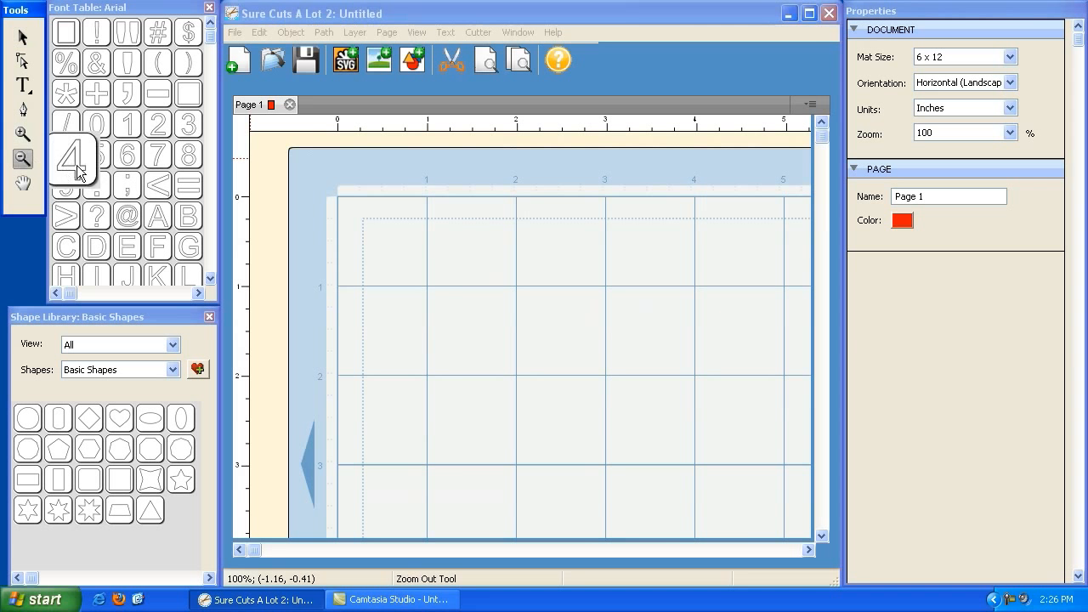
pyautogui.click(522, 309)
pyautogui.click(493, 306)
pyautogui.click(493, 307)
pyautogui.click(494, 306)
pyautogui.click(493, 306)
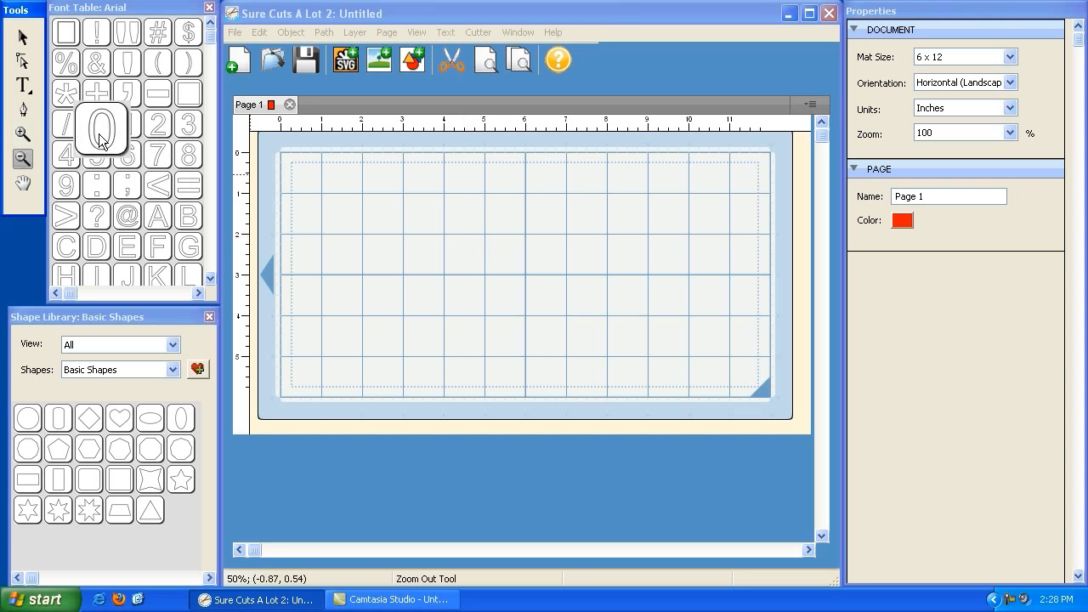
# Step: Add a square from the Basic Shapes library and stretch it into a rectangle about 10.98 by 4.75 inches across the mat
pyautogui.click(25, 113)
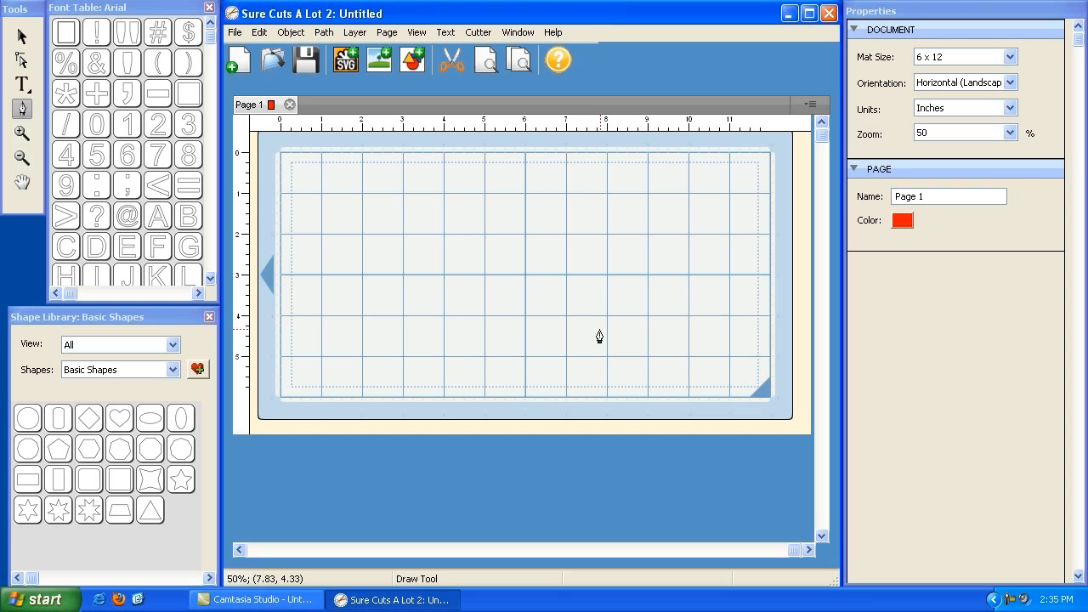
pyautogui.click(21, 37)
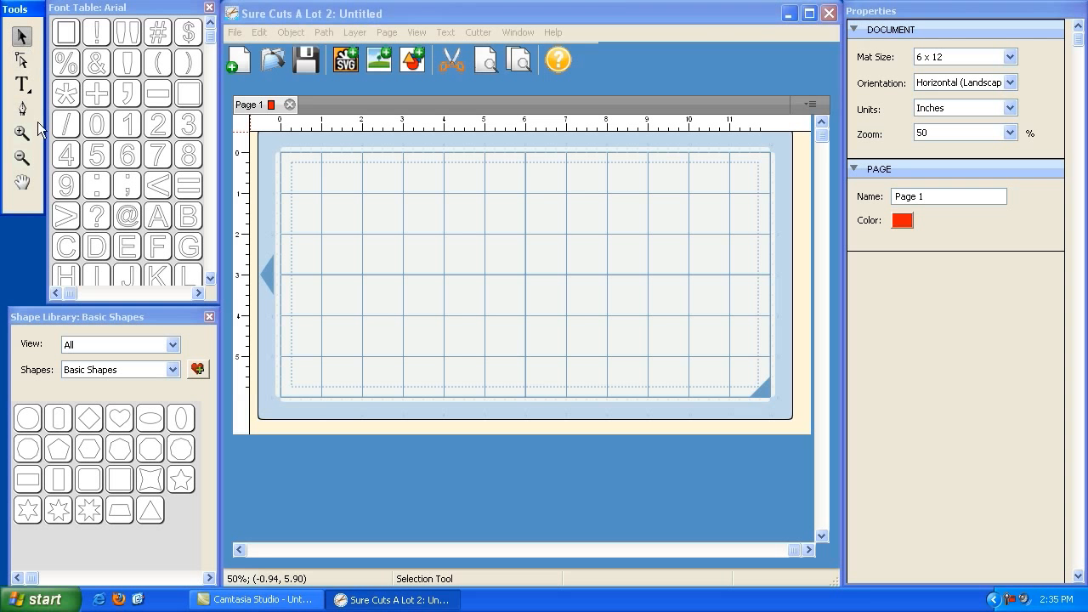
pyautogui.click(119, 479)
pyautogui.moveTo(352, 230); pyautogui.dragTo(757, 231)
pyautogui.click(649, 150)
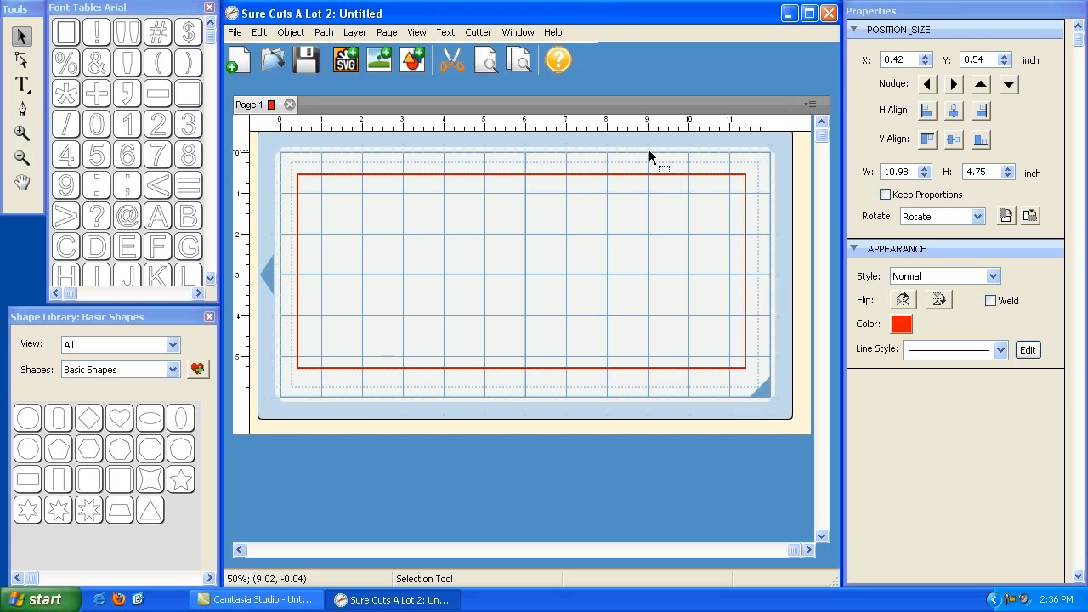
# Step: Draw a straight vertical line with the Draw tool from the rectangle's top edge to its bottom edge, near its middle
pyautogui.click(21, 111)
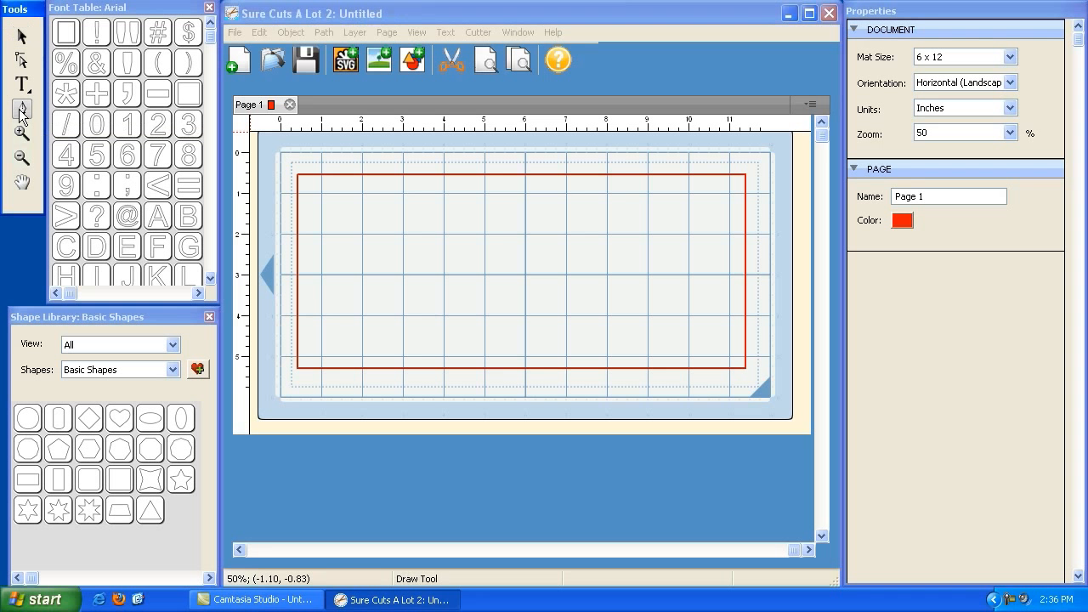
pyautogui.click(518, 174)
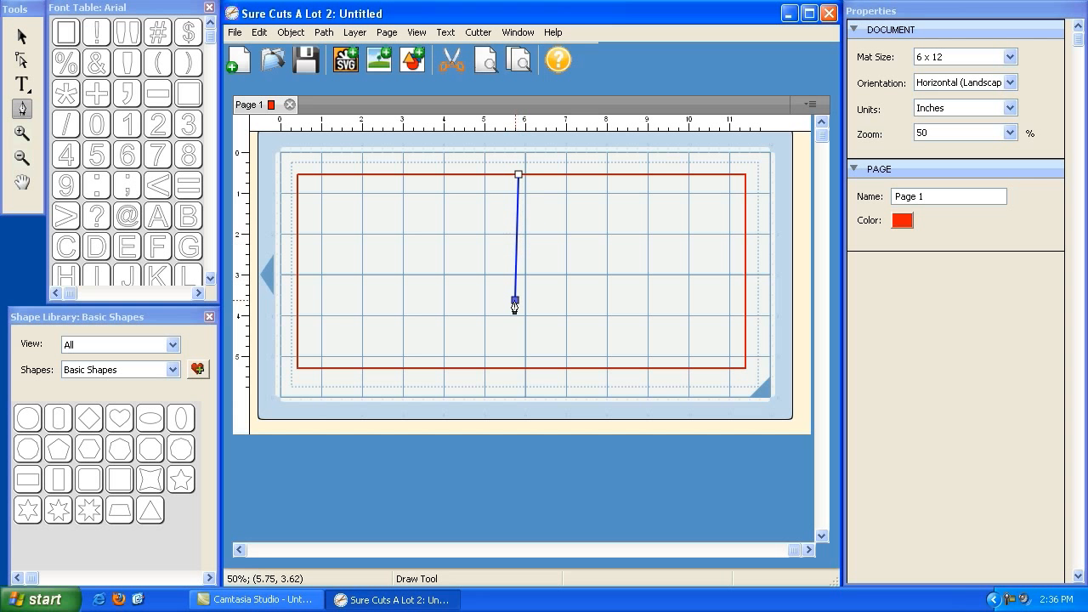
pyautogui.click(518, 368)
pyautogui.click(24, 39)
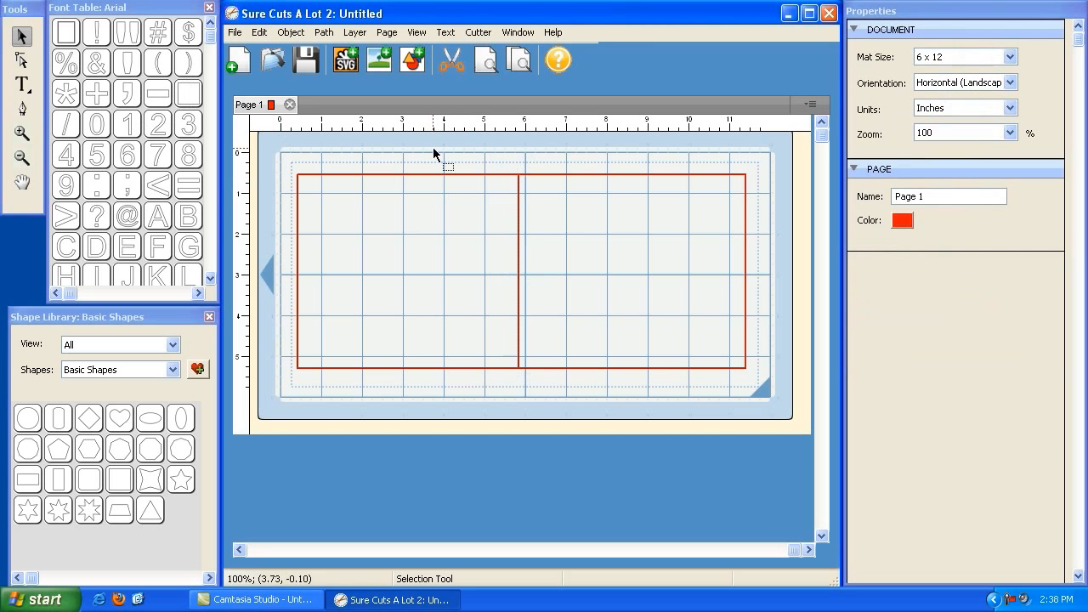
pyautogui.hotkey('ctrl', 'a')
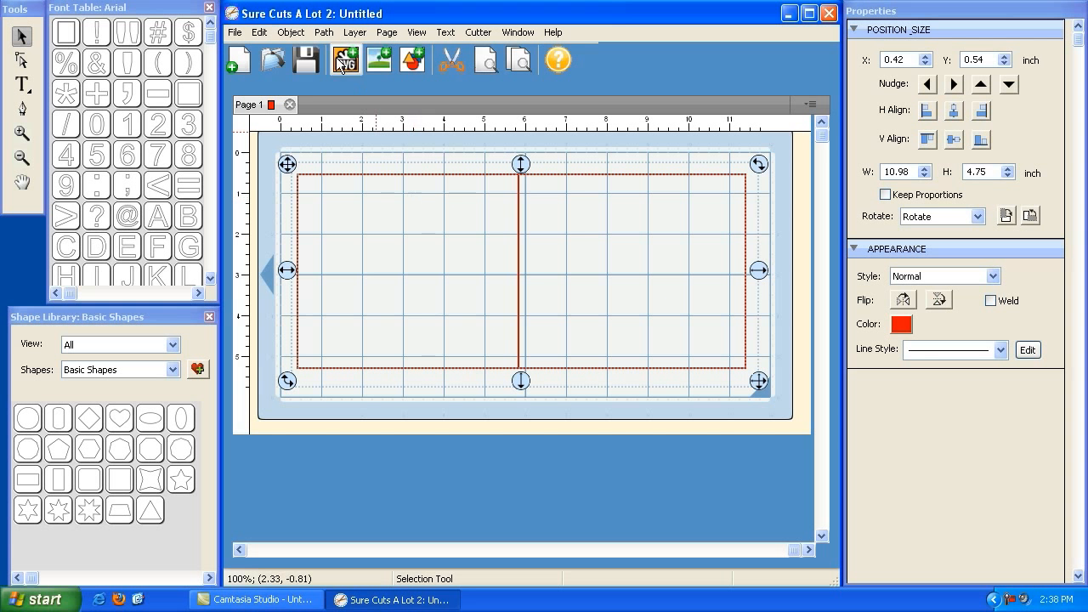
pyautogui.click(290, 32)
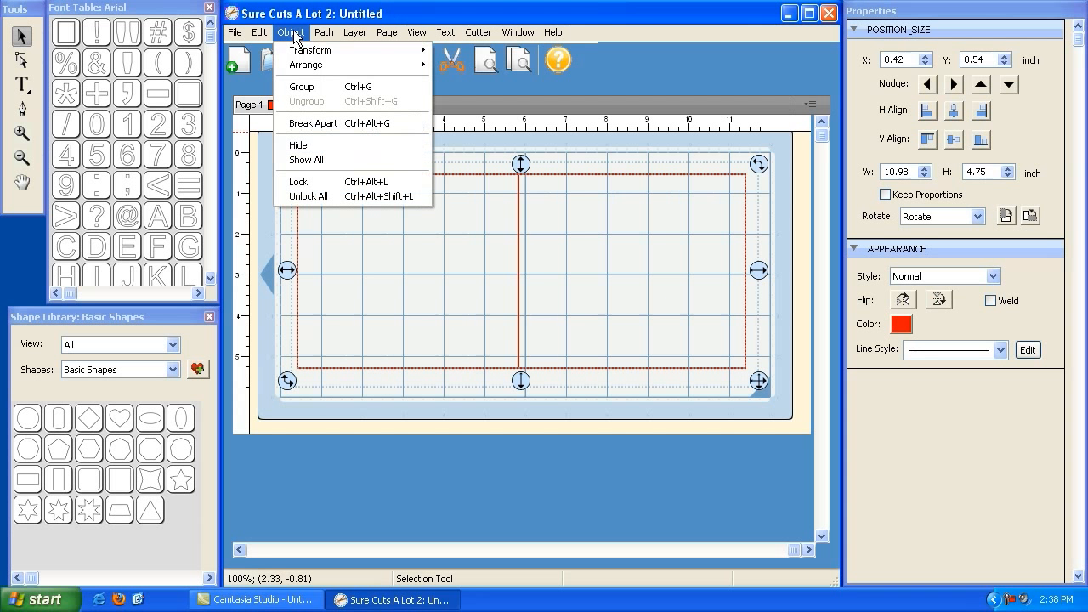
pyautogui.click(331, 182)
pyautogui.click(426, 184)
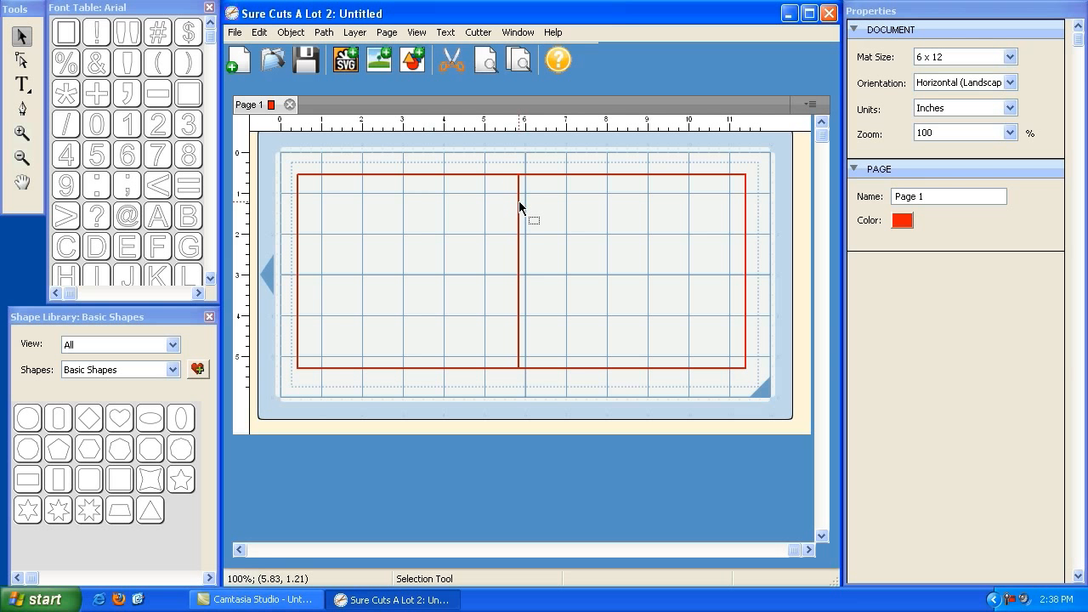
# Step: Apply the long-dashed line style to the vertical line dividing the rectangle and inspect its dashes up close
pyautogui.moveTo(500, 159); pyautogui.dragTo(549, 388)
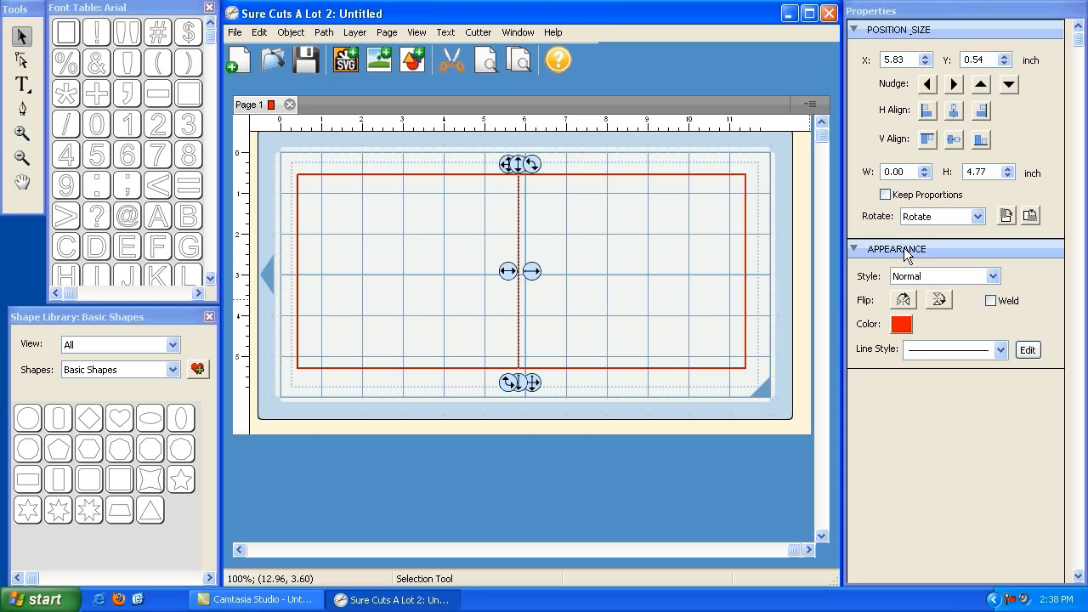
pyautogui.click(940, 350)
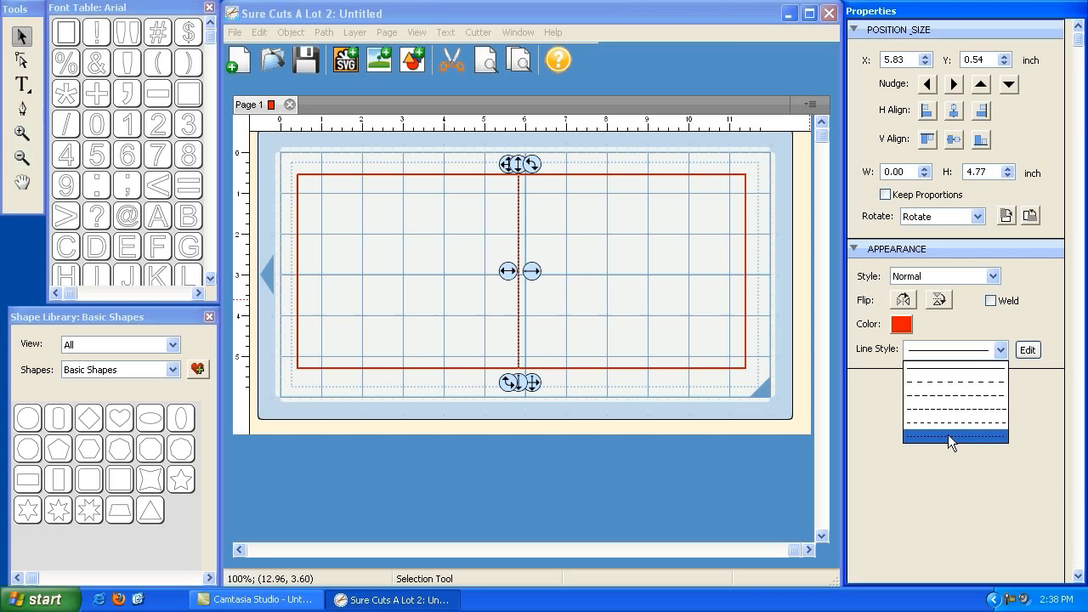
pyautogui.click(947, 383)
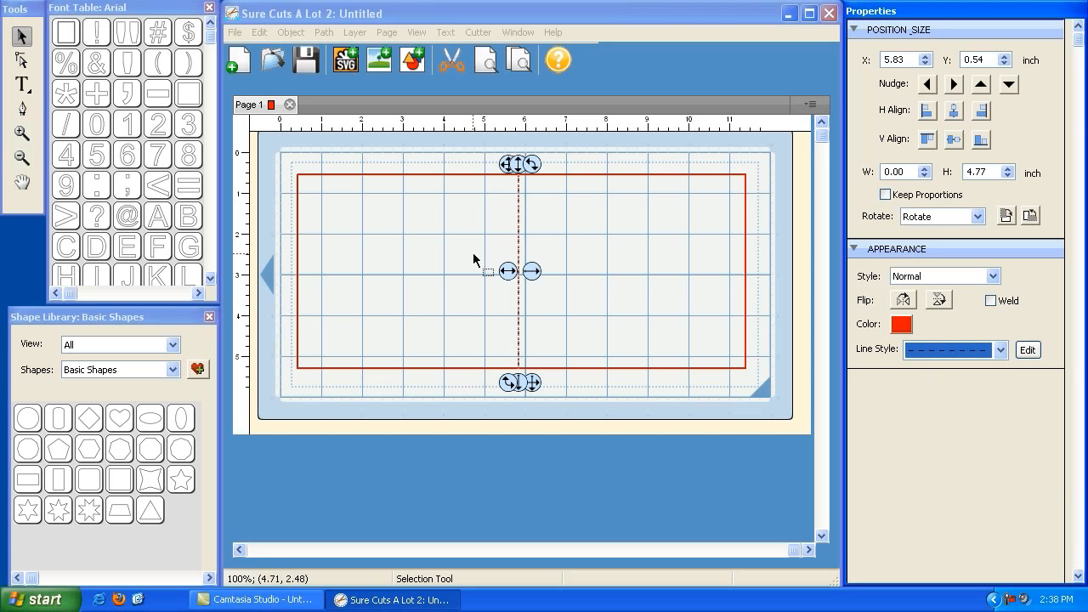
pyautogui.click(22, 134)
pyautogui.click(535, 279)
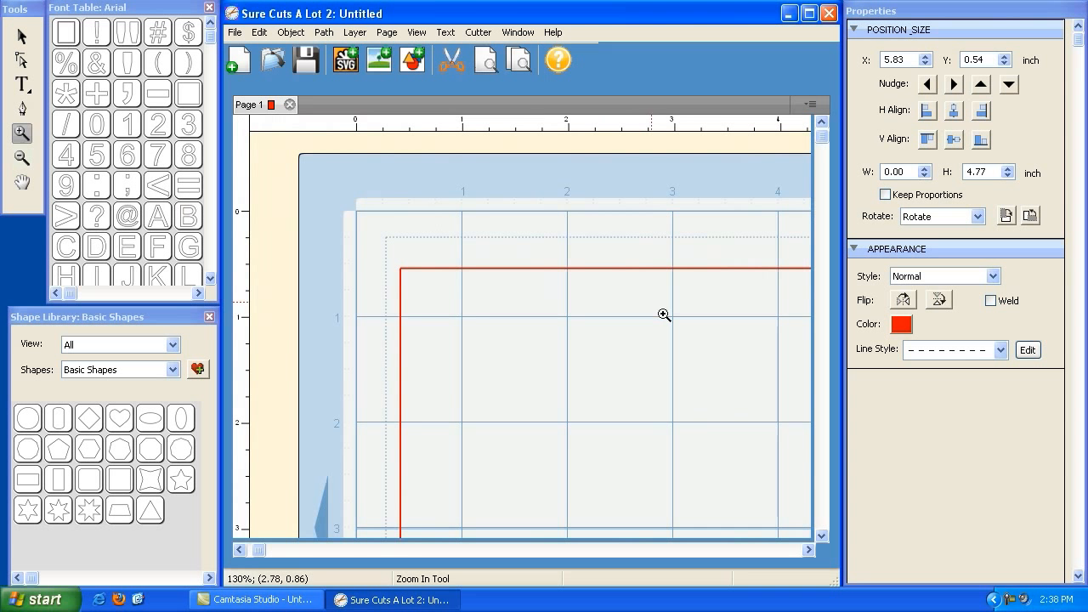
pyautogui.click(664, 311)
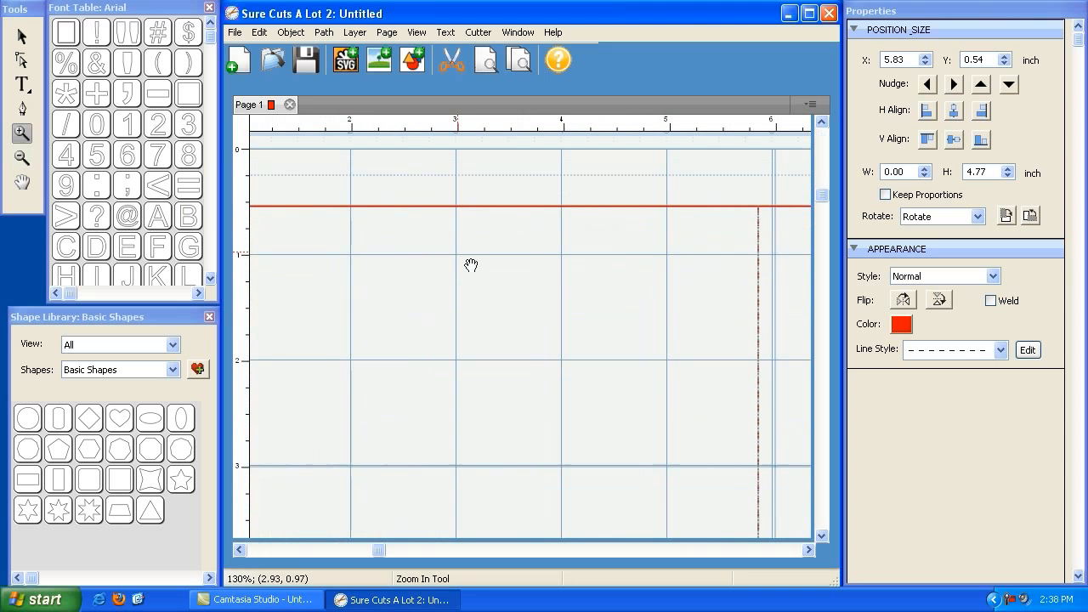
pyautogui.click(547, 299)
pyautogui.click(671, 316)
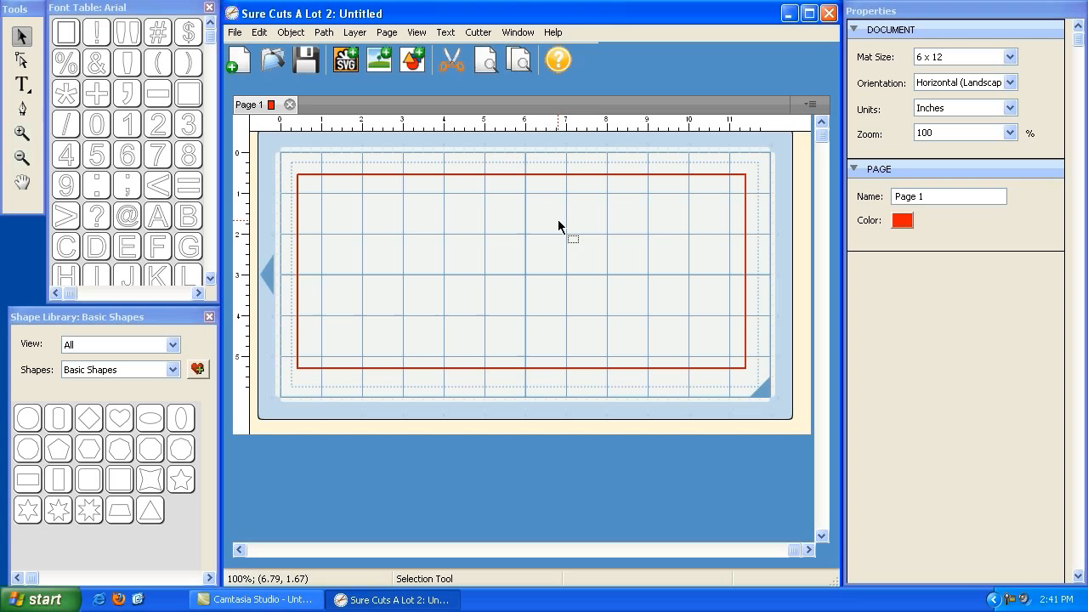
# Step: Draw a short vertical dash about 0.44 inch long down from the middle of the rectangle's top edge
pyautogui.press('p')
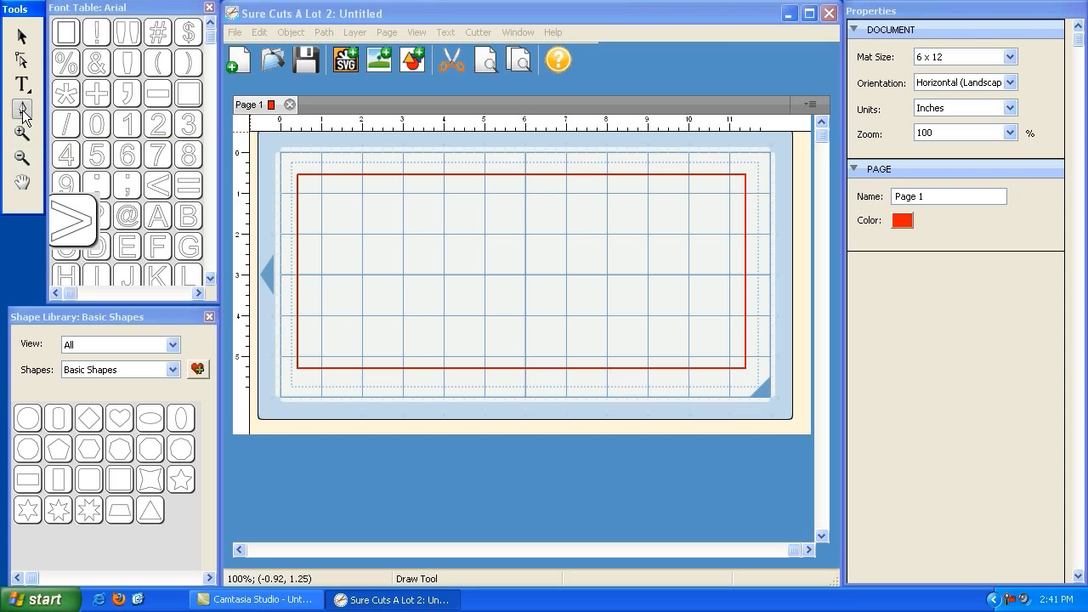
pyautogui.click(526, 175)
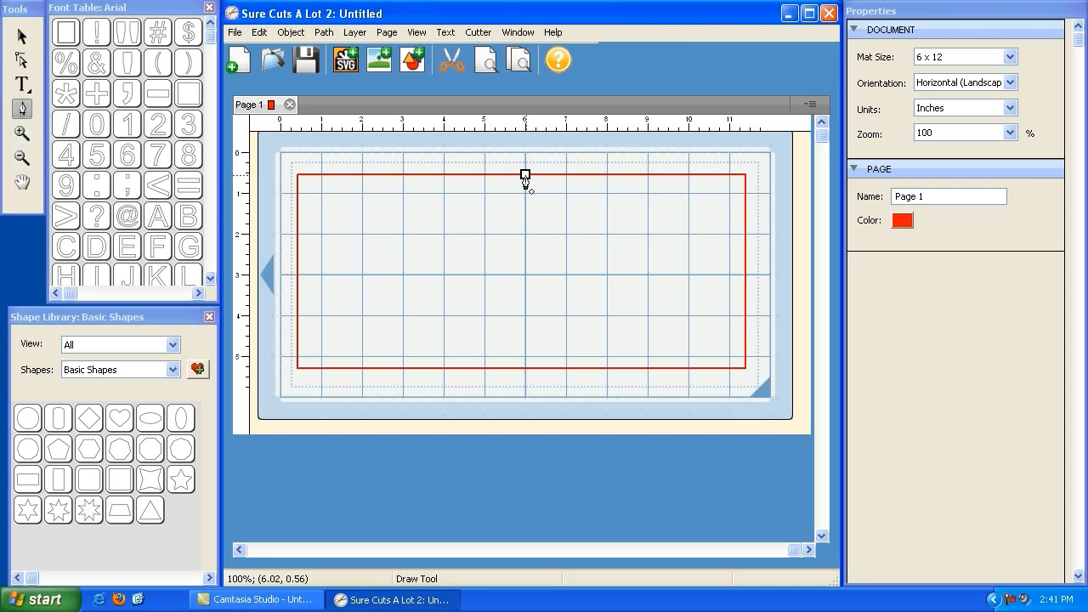
pyautogui.moveTo(525, 176); pyautogui.dragTo(526, 193)
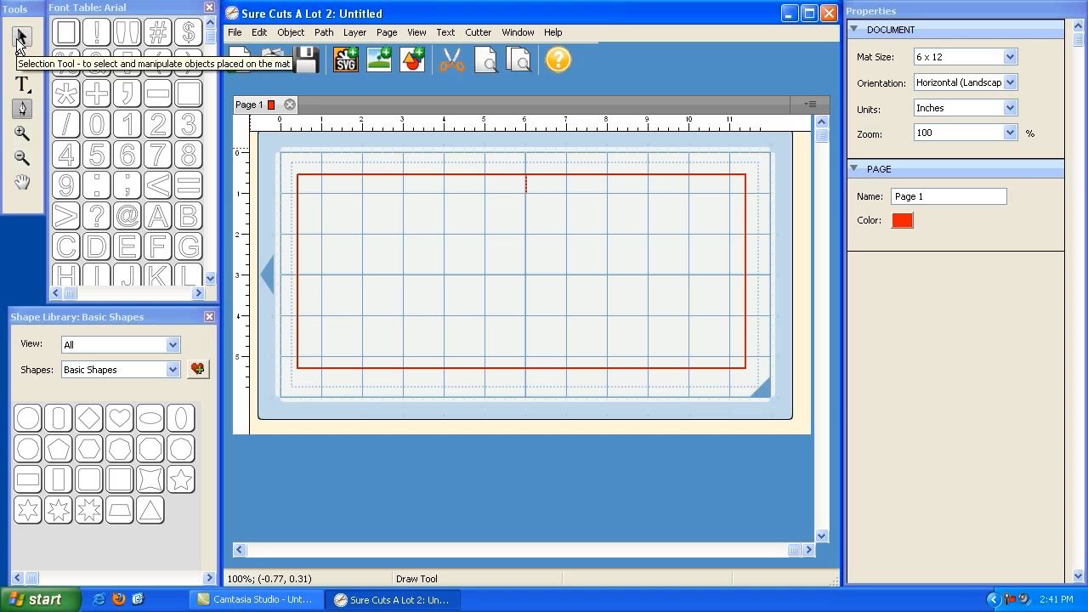
pyautogui.click(21, 36)
pyautogui.click(528, 257)
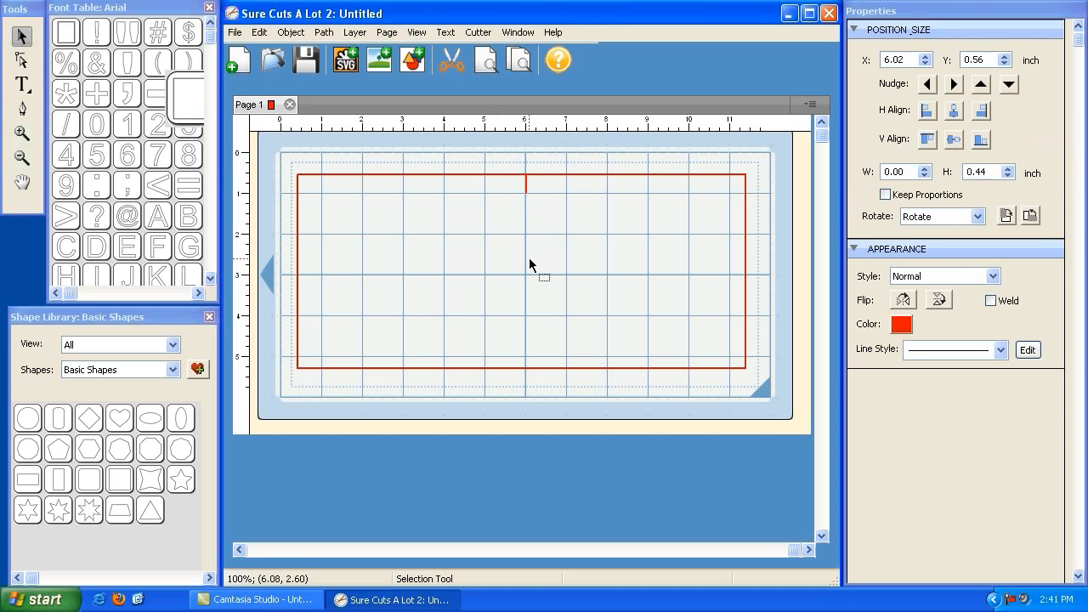
# Step: Draw a second vertical dash about 0.50 inch long in line below the first, starting at about X 6.04, Y 1.83
pyautogui.click(21, 108)
pyautogui.moveTo(526, 228); pyautogui.dragTo(527, 250)
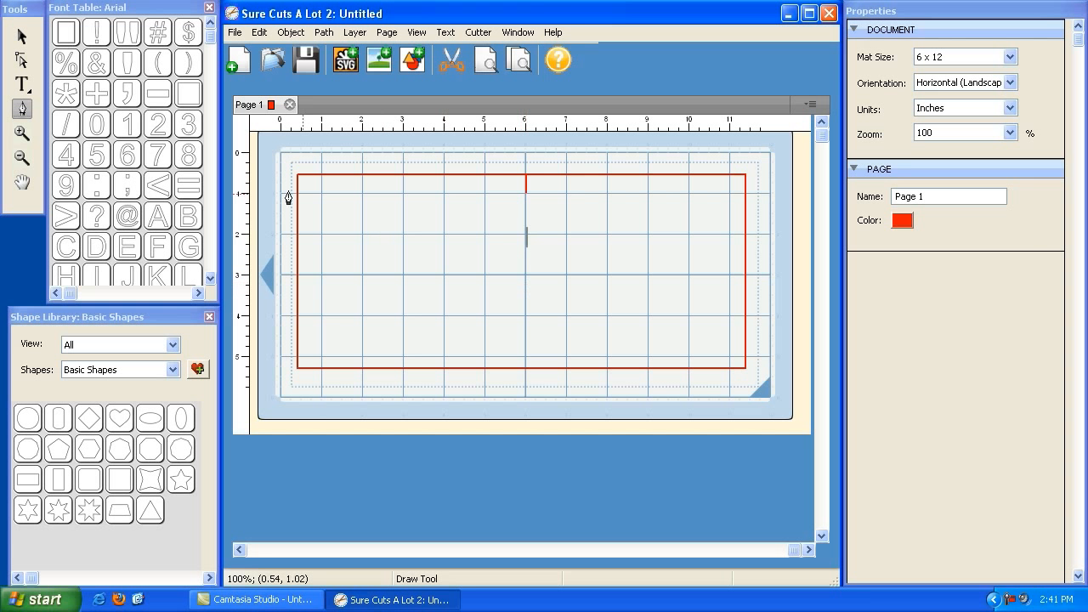
pyautogui.click(19, 36)
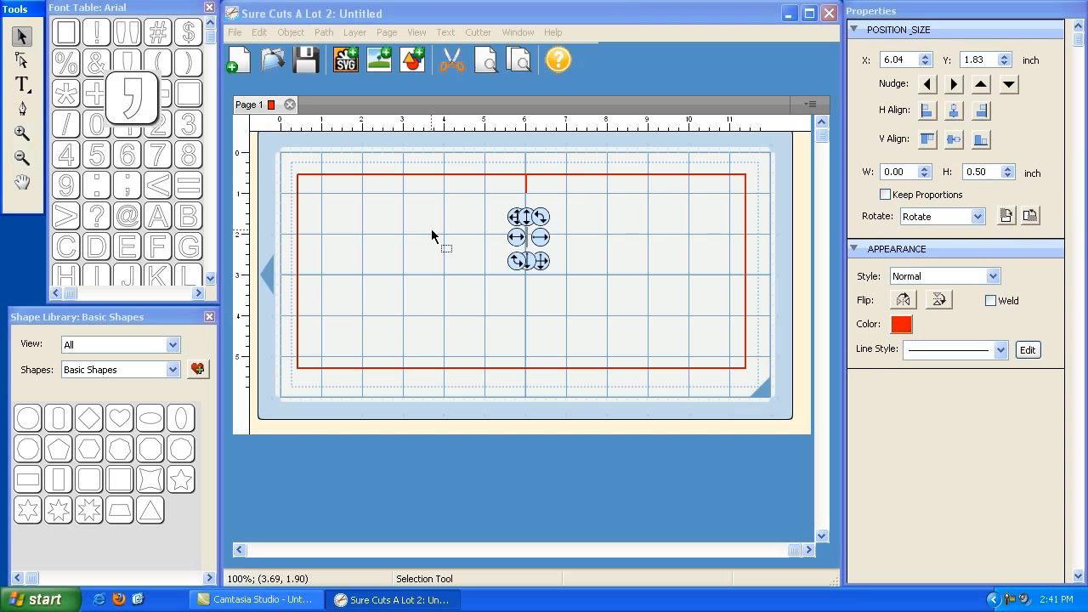
pyautogui.click(479, 272)
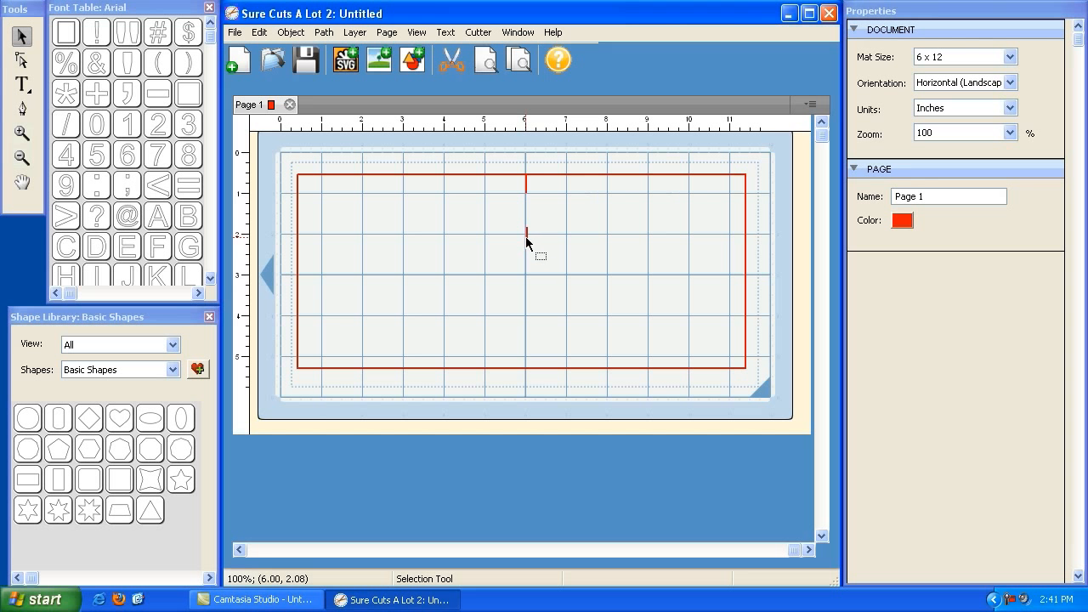
# Step: Copy and paste the second dash and place the copy in line below it as the third dash
pyautogui.click(526, 236)
pyautogui.click(259, 31)
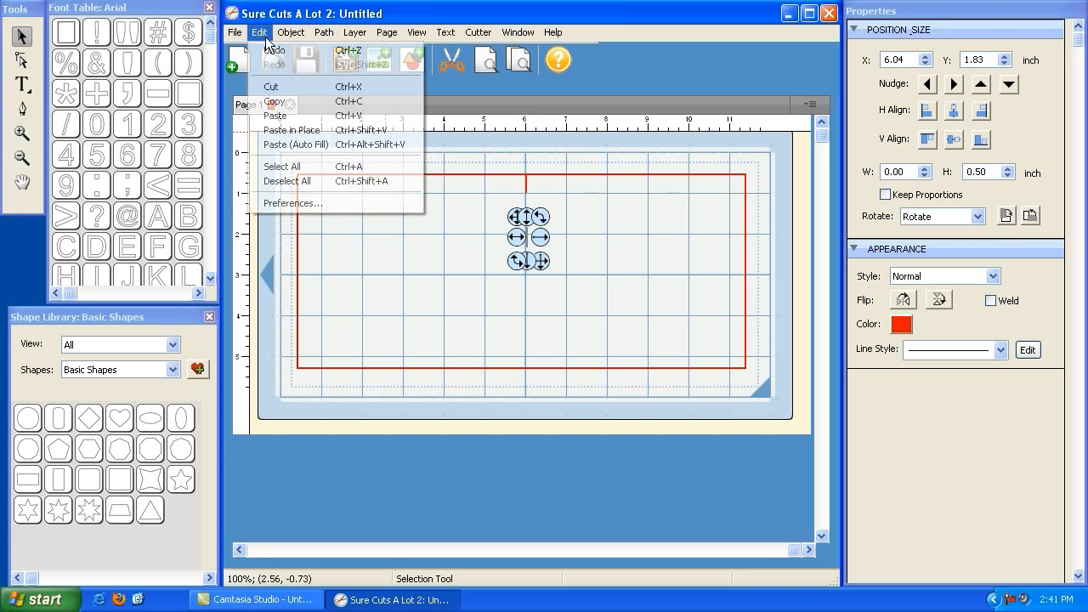
pyautogui.click(285, 102)
pyautogui.click(259, 31)
pyautogui.click(286, 113)
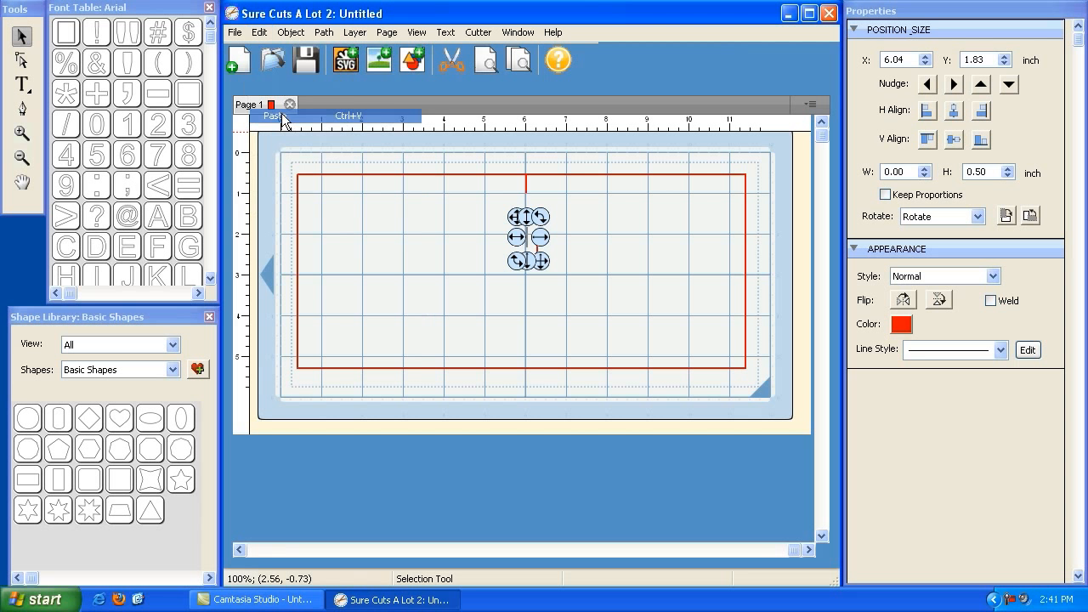
pyautogui.moveTo(513, 228); pyautogui.dragTo(513, 274)
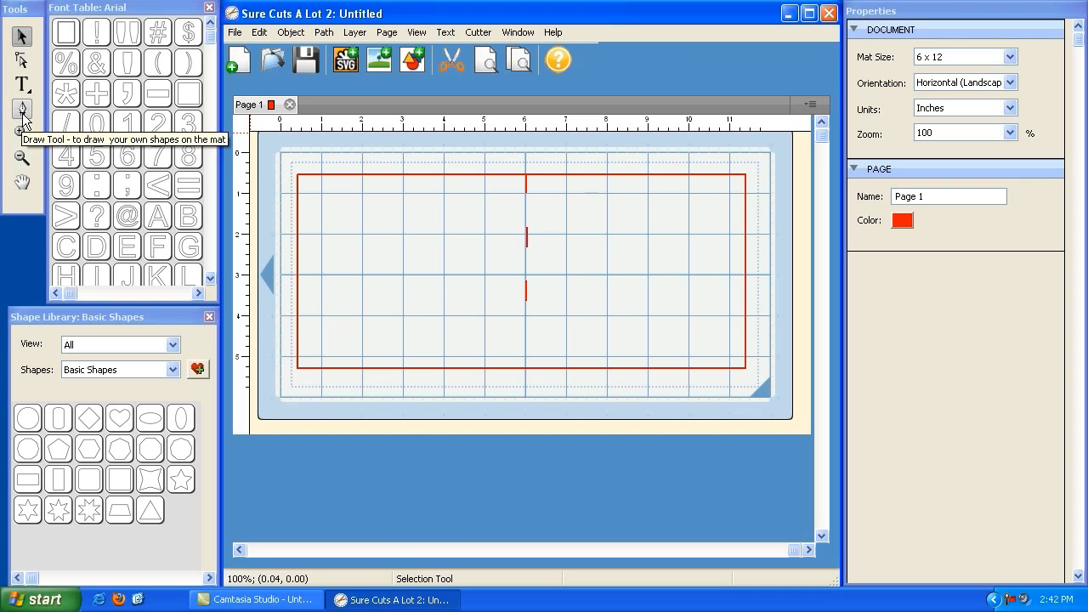
# Step: Draw a fourth vertical dash below the third, ending just above the rectangle's bottom edge
pyautogui.click(22, 111)
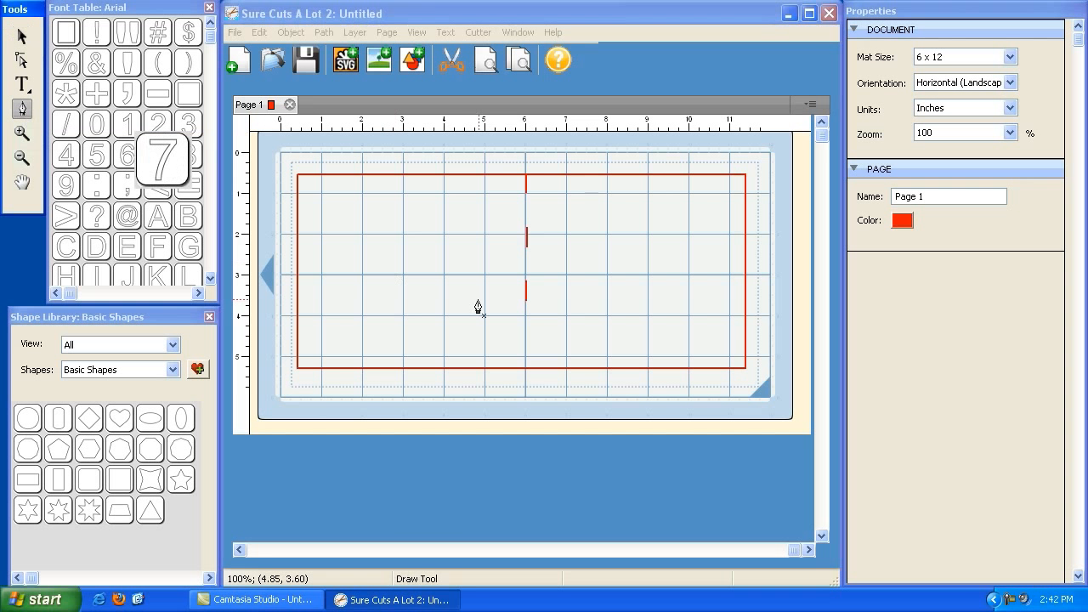
pyautogui.click(525, 329)
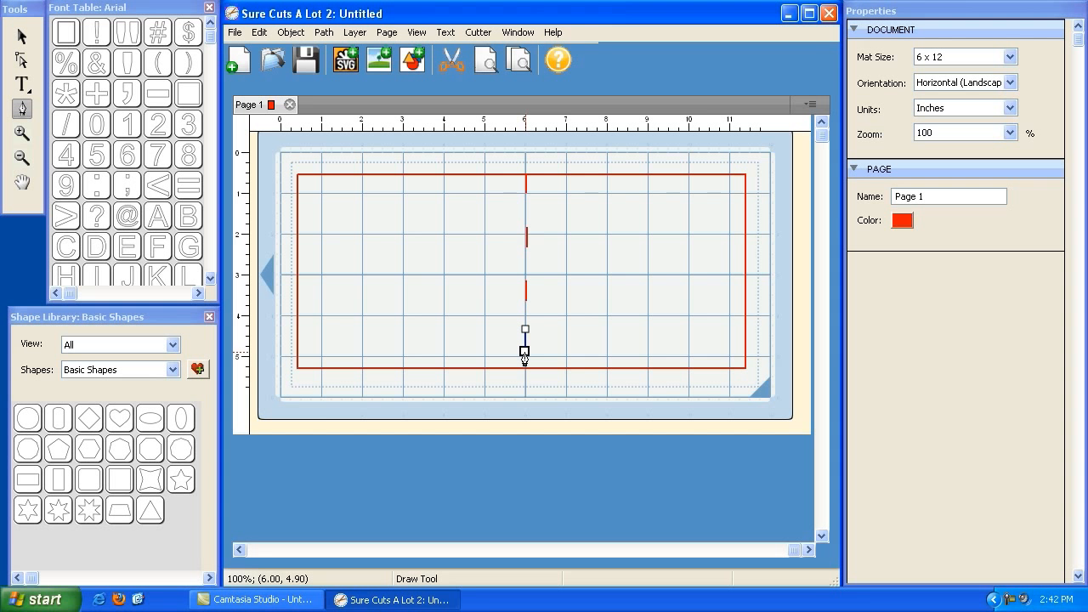
pyautogui.doubleClick(526, 352)
# Step: Draw a closed four-sided shape about 3 by 2 inches in the large rectangle's left half with the Draw tool
pyautogui.click(346, 236)
pyautogui.click(463, 236)
pyautogui.click(463, 323)
pyautogui.click(344, 323)
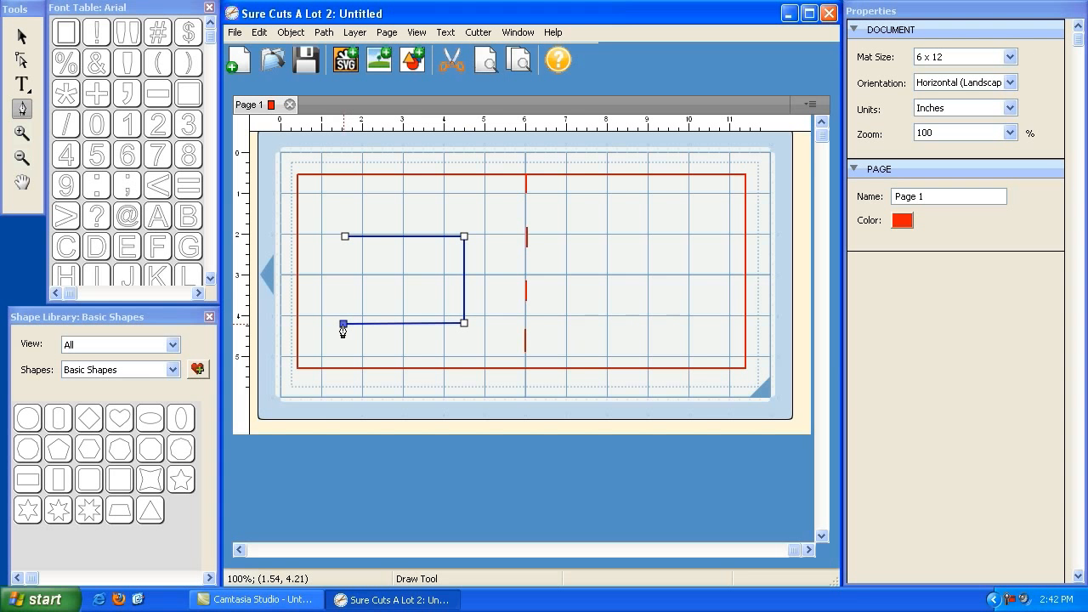
pyautogui.click(344, 236)
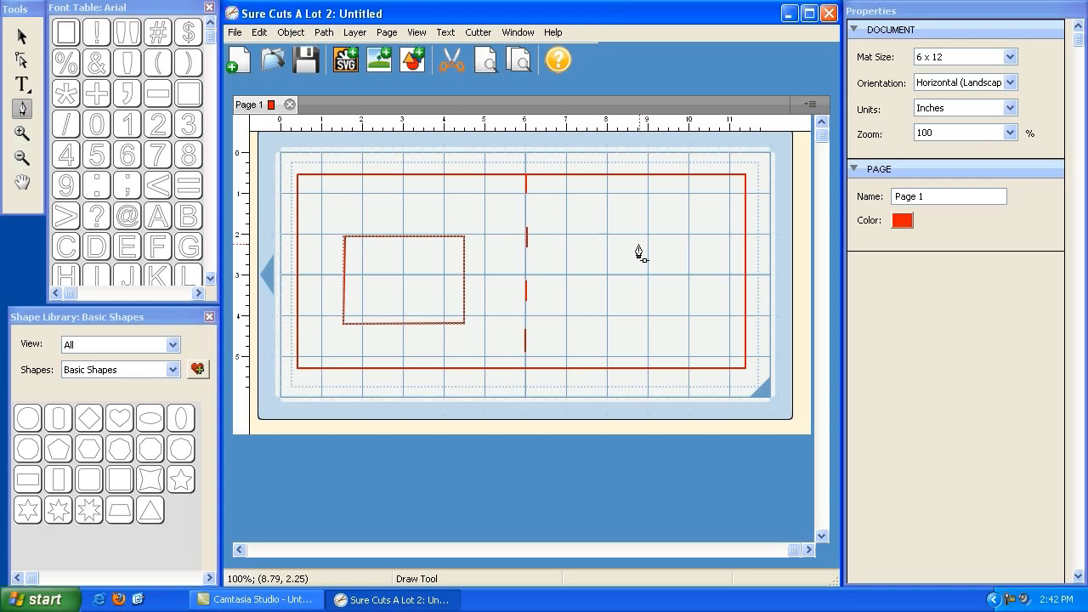
# Step: Draw a closed triangle about 2 inches wide and 2 inches high in the large rectangle's right half
pyautogui.click(584, 323)
pyautogui.click(629, 239)
pyautogui.click(671, 322)
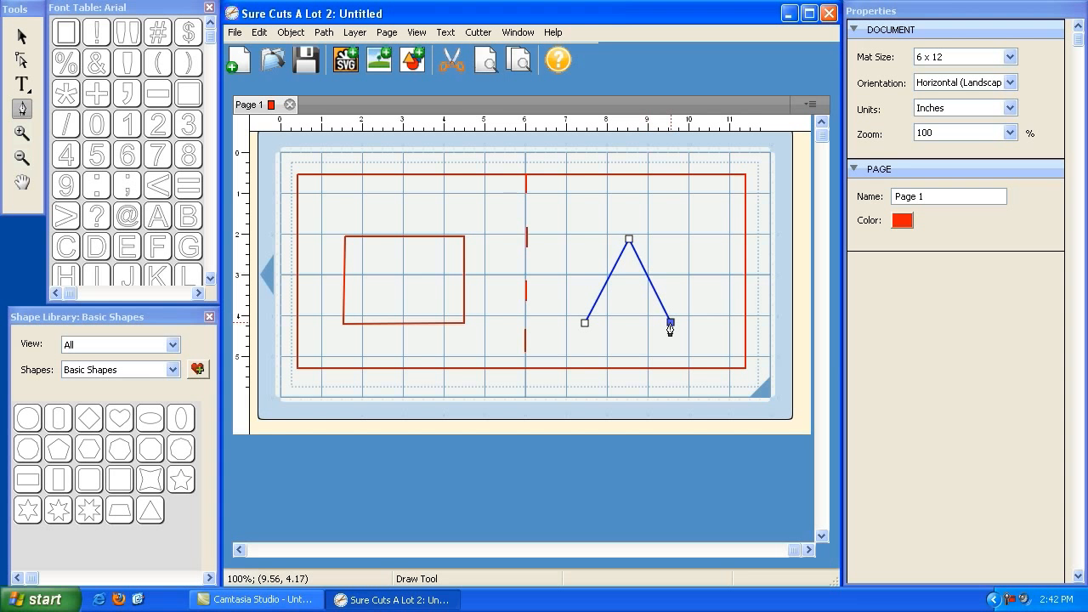
pyautogui.click(585, 323)
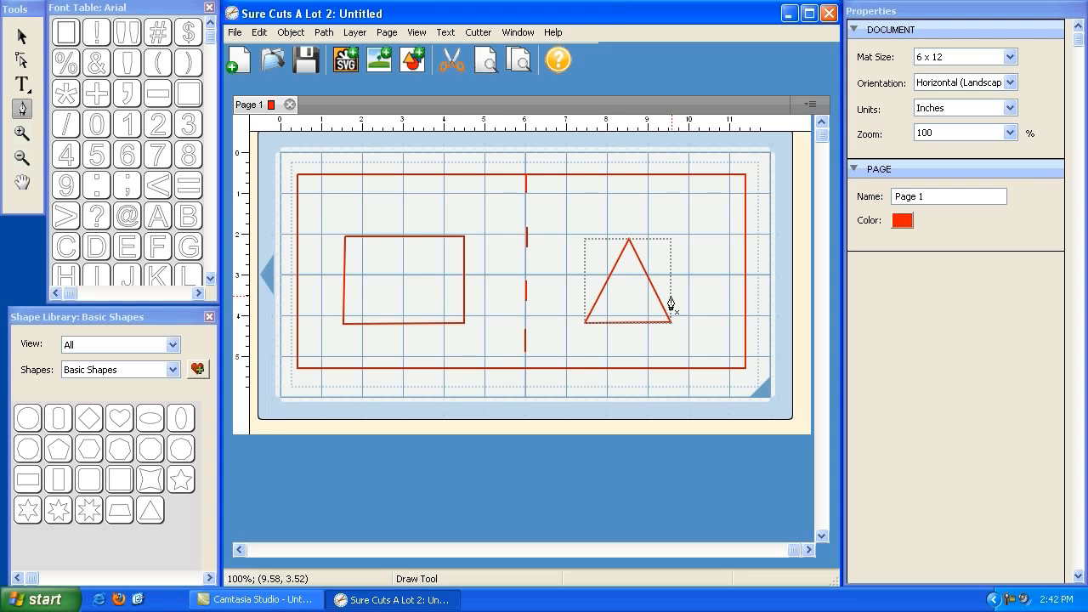
# Step: Start a new project without saving and draw a closed curved shape with the Draw tool, starting near X 6, Y 5
pyautogui.click(236, 61)
pyautogui.click(542, 349)
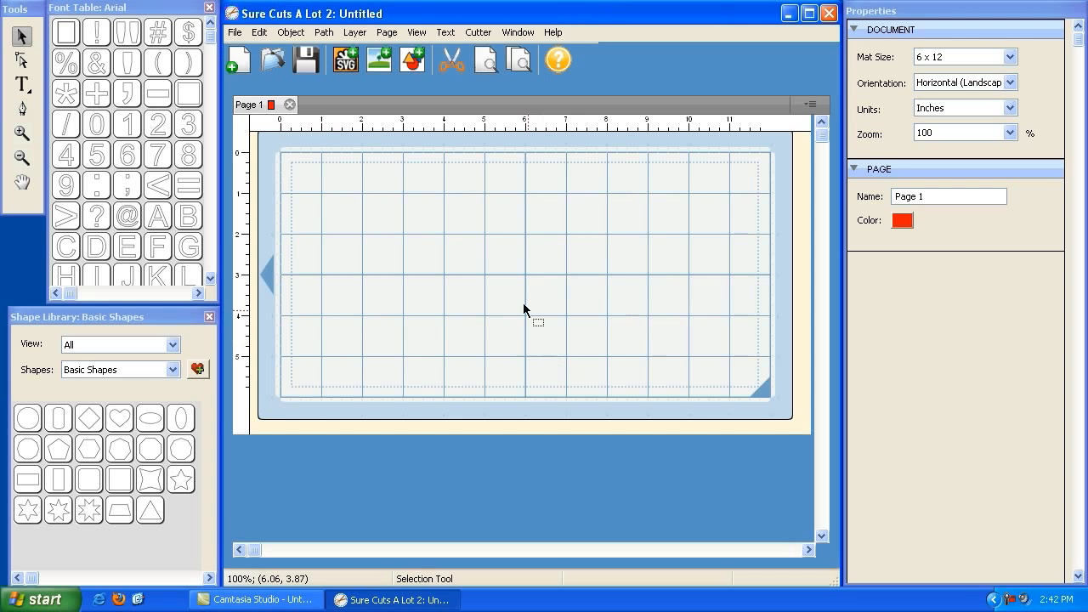
pyautogui.click(22, 108)
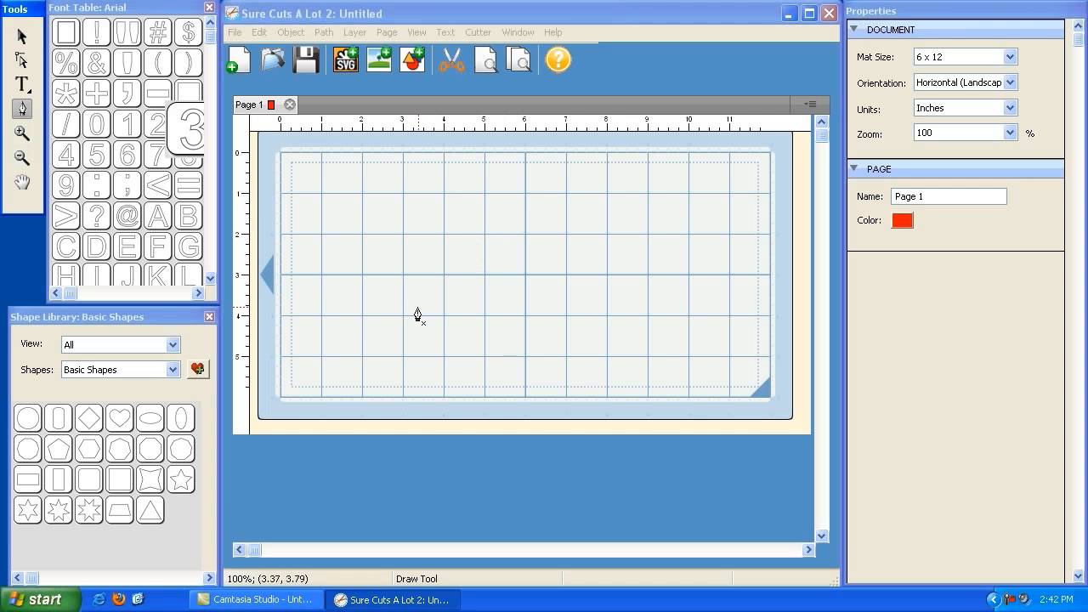
pyautogui.moveTo(526, 355); pyautogui.dragTo(388, 351)
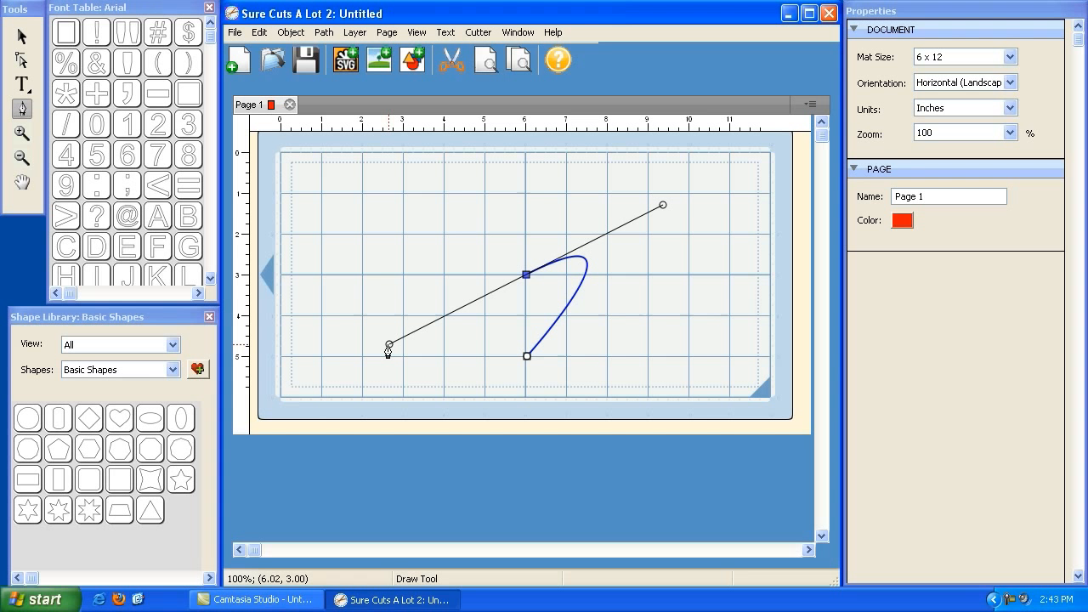
pyautogui.moveTo(388, 349); pyautogui.dragTo(392, 341)
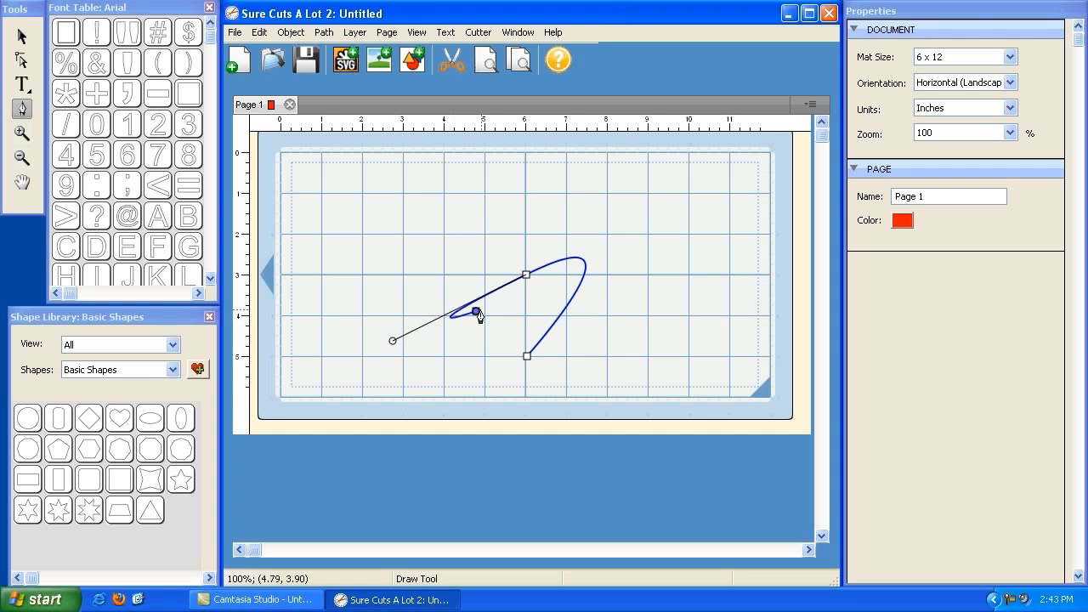
pyautogui.click(486, 268)
pyautogui.click(526, 357)
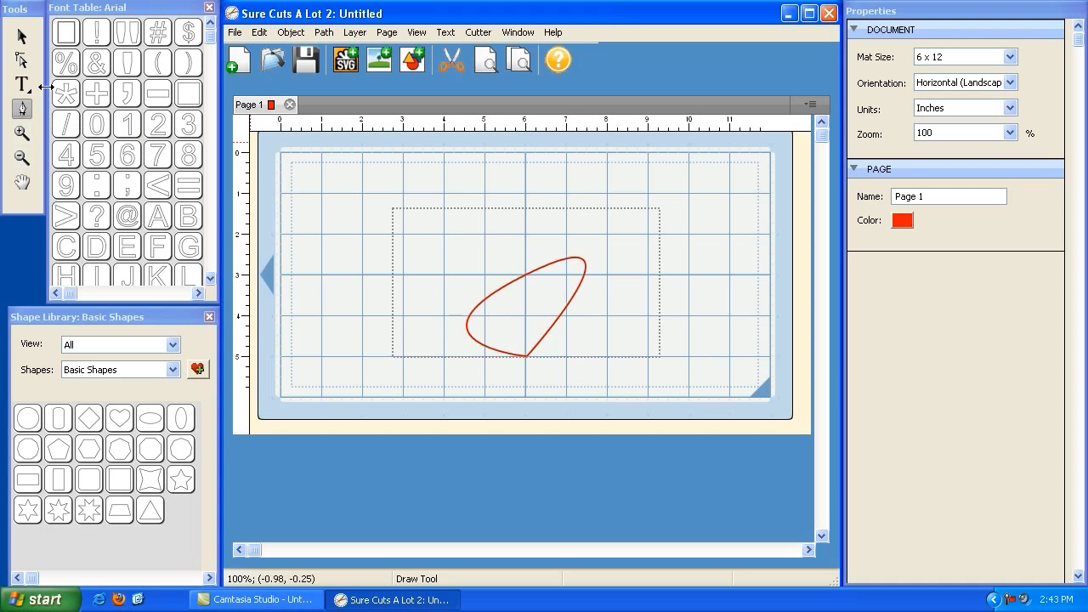
# Step: Move the curved shape to the mat's upper-left area and scale it down to about 2.79 by 1.56 inches
pyautogui.click(19, 44)
pyautogui.click(16, 47)
pyautogui.moveTo(384, 201); pyautogui.dragTo(326, 170)
pyautogui.moveTo(618, 344); pyautogui.dragTo(464, 267)
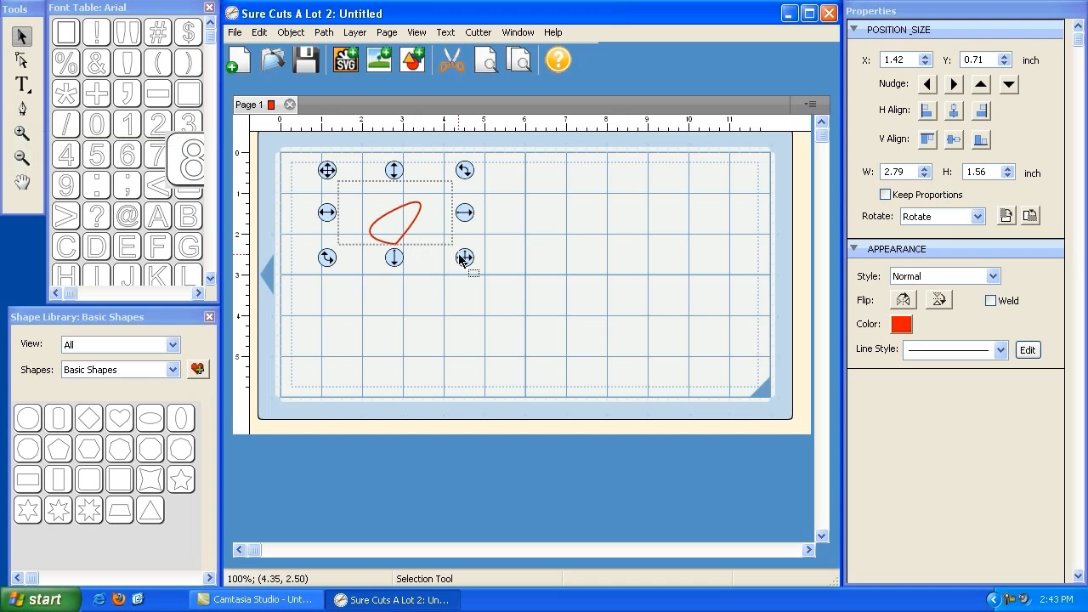
pyautogui.moveTo(465, 258); pyautogui.dragTo(451, 246)
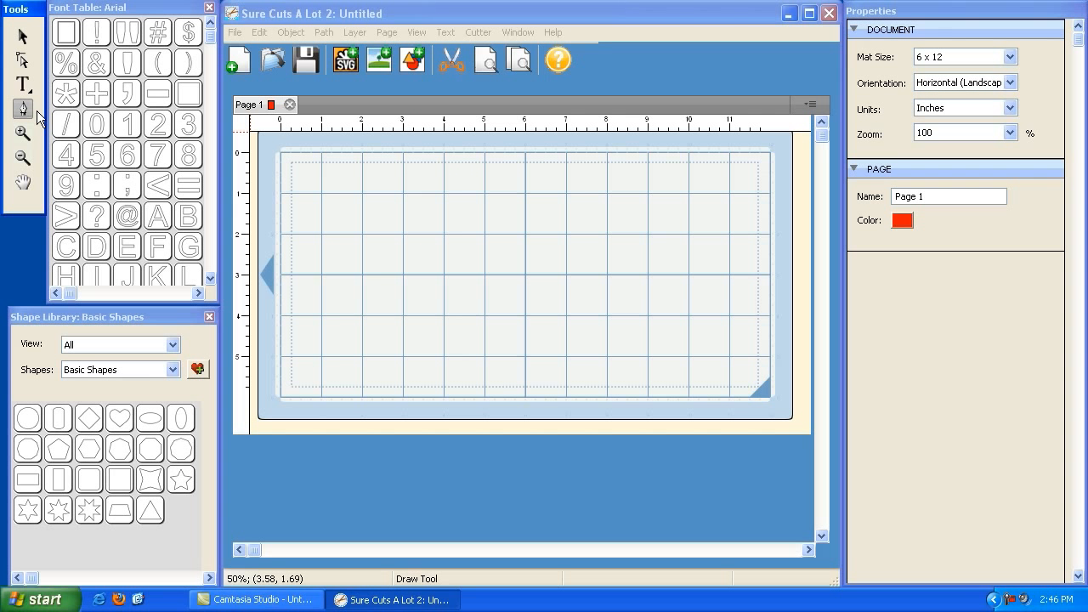
# Step: Draw a vertical line about 3 inches long with the Draw tool, running down the mat at X 3 from Y 1
pyautogui.click(403, 195)
pyautogui.click(402, 317)
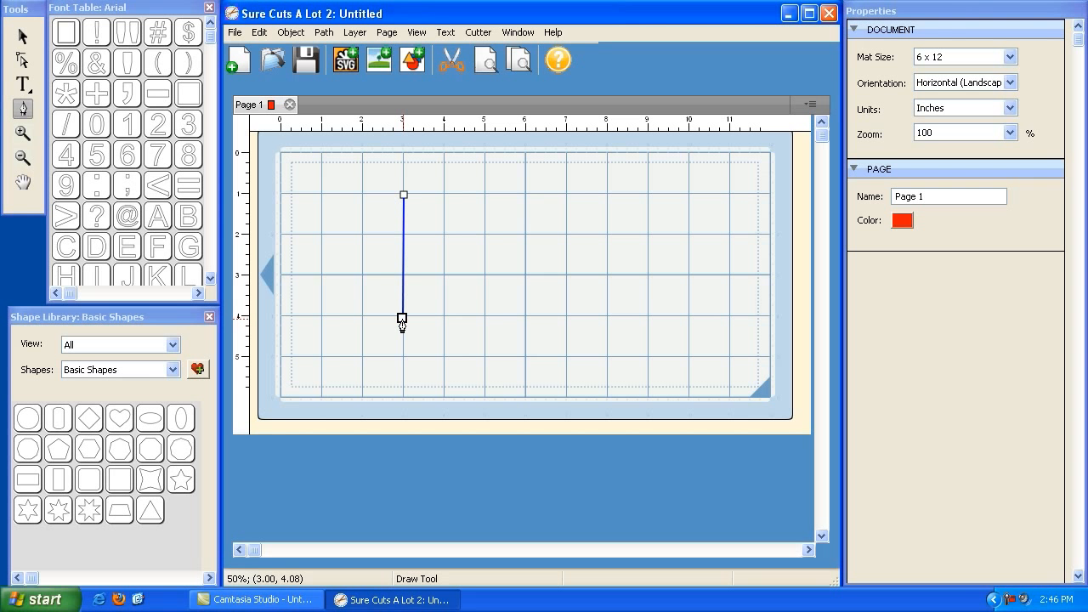
pyautogui.click(402, 320)
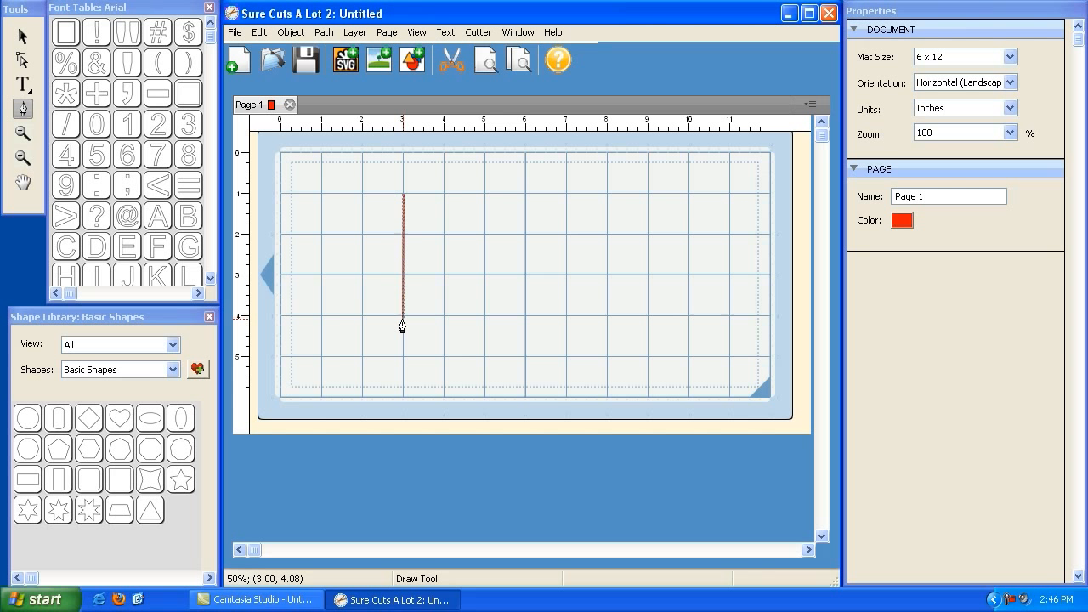
# Step: Draw a closed triangle about 2.92 by 3.02 inches beside the vertical line, starting near X 4, Y 4
pyautogui.click(445, 316)
pyautogui.click(501, 193)
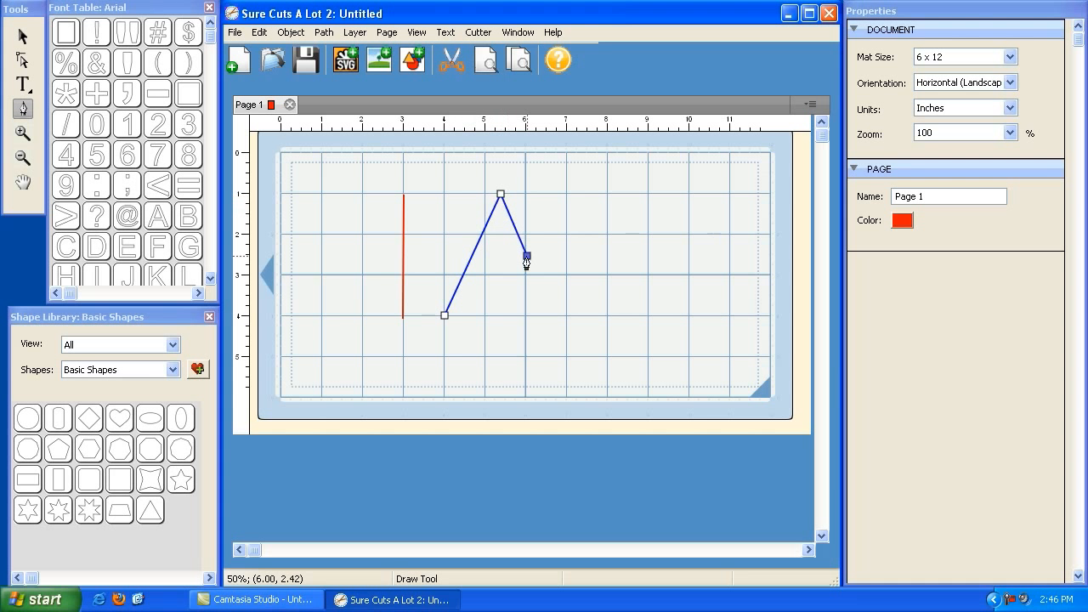
pyautogui.click(564, 317)
pyautogui.click(443, 316)
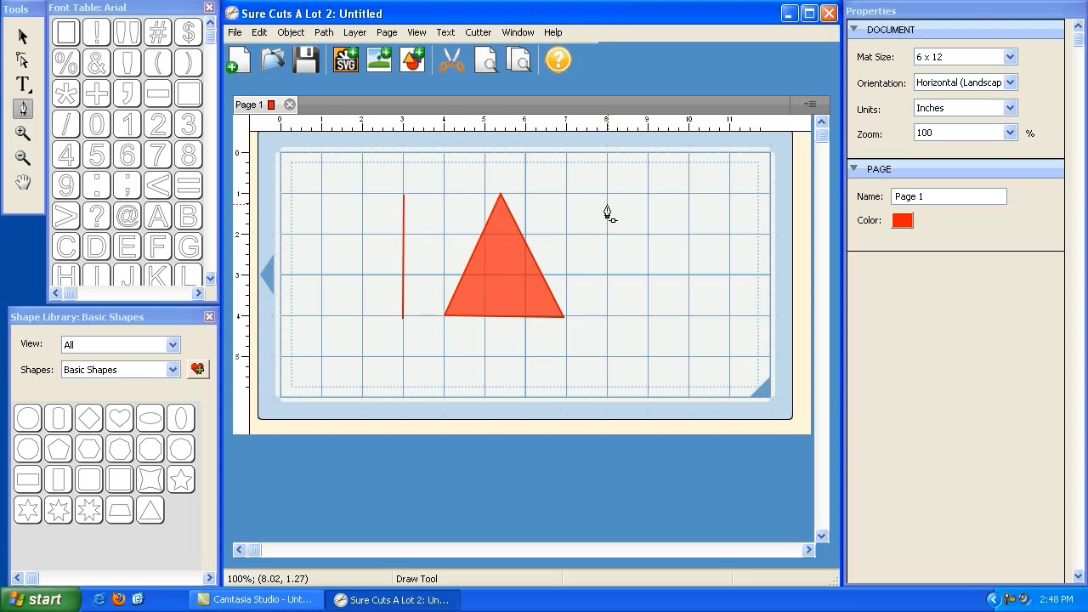
pyautogui.press('Escape')
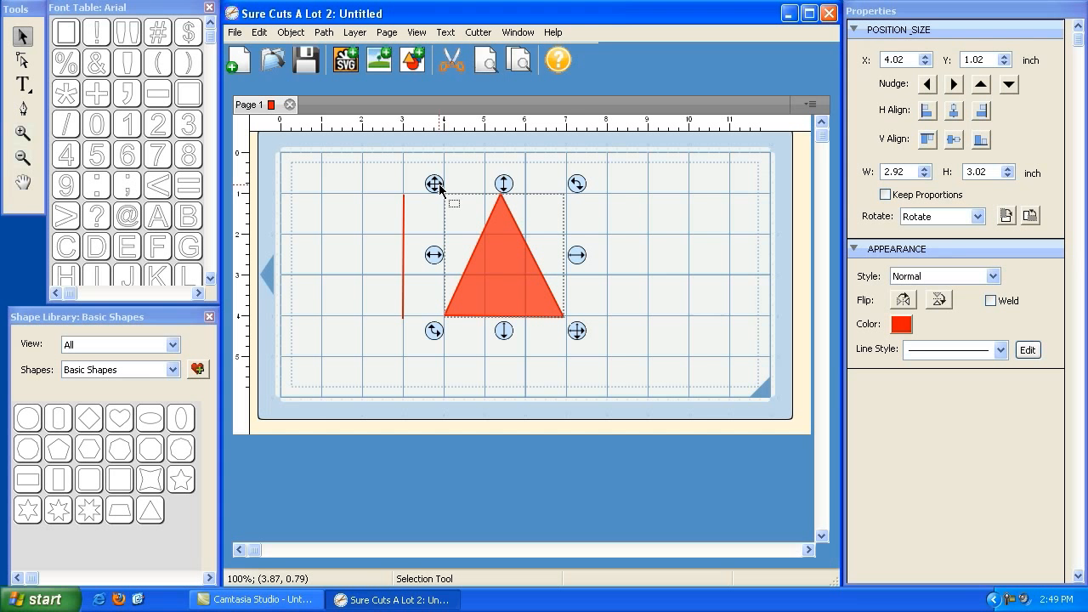
# Step: Start a new project without saving and add the Football Helmet from the Fall shape library to the mat
pyautogui.click(243, 68)
pyautogui.click(559, 345)
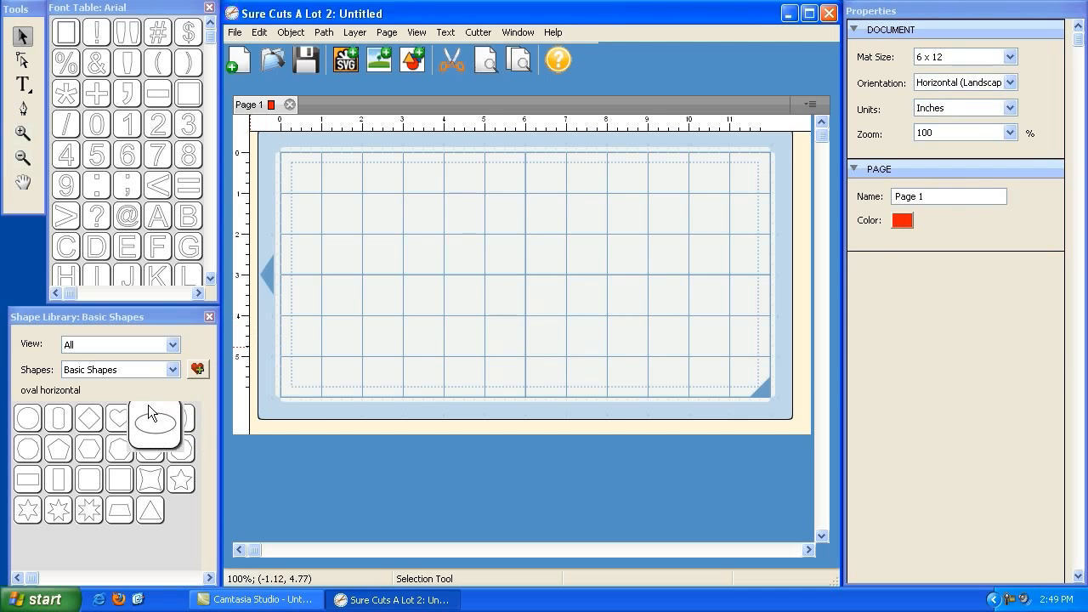
pyautogui.click(159, 371)
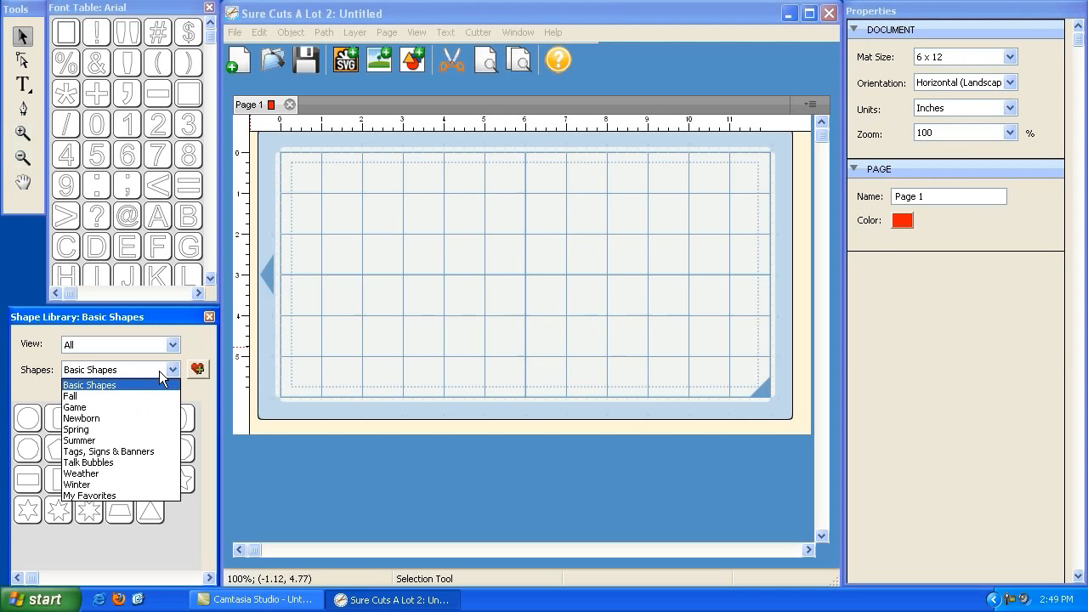
pyautogui.click(122, 396)
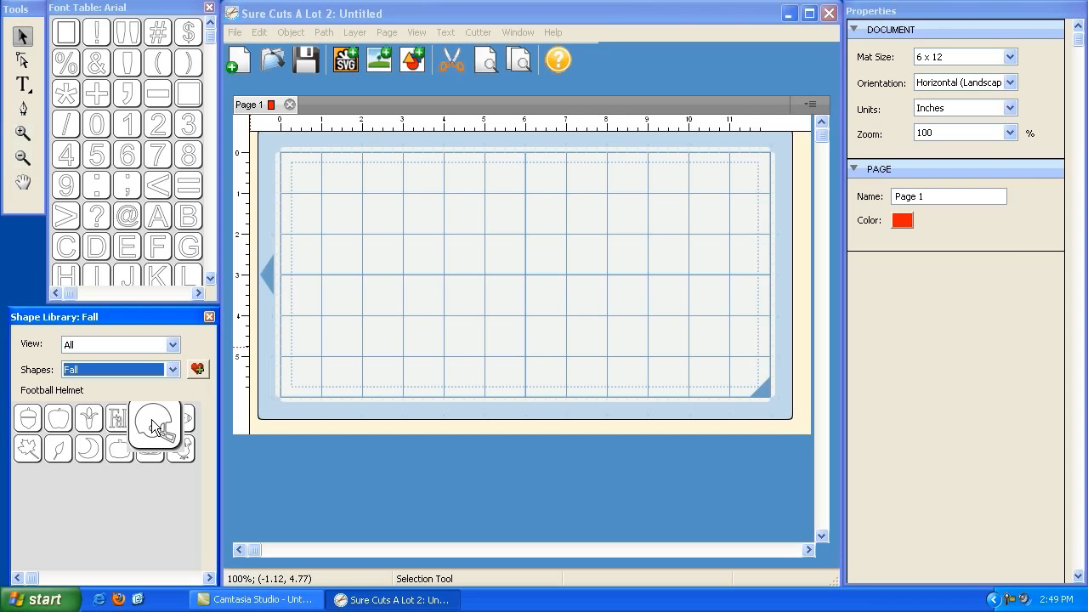
pyautogui.click(152, 419)
# Step: Enlarge the helmet to about 5.09 by 4.98 inches, move it toward the mat's middle and centre-align it horizontally
pyautogui.moveTo(352, 227); pyautogui.dragTo(518, 386)
pyautogui.moveTo(290, 168); pyautogui.dragTo(421, 167)
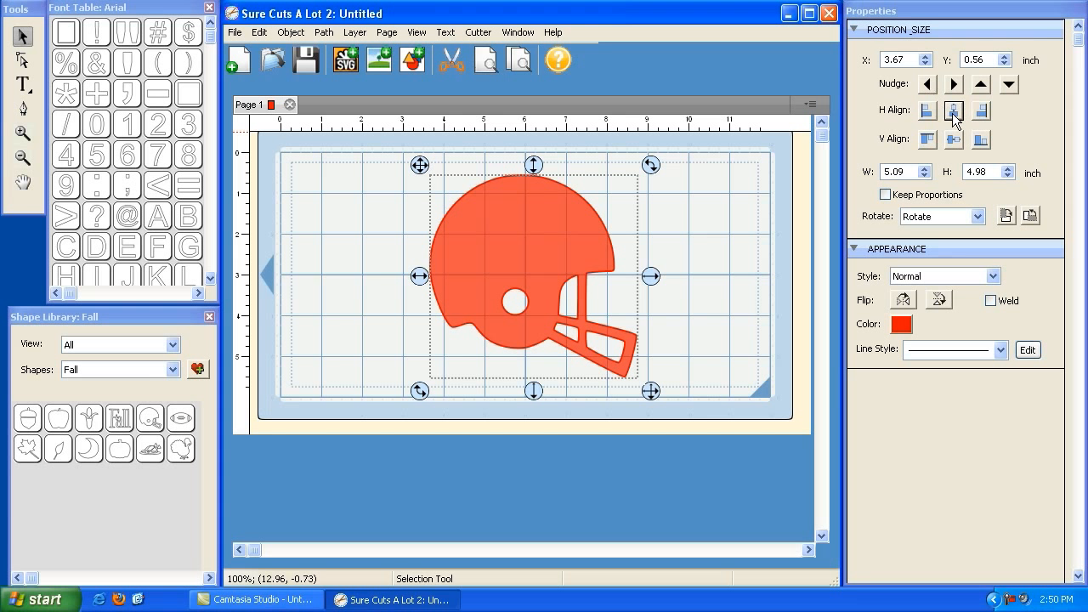
pyautogui.click(952, 112)
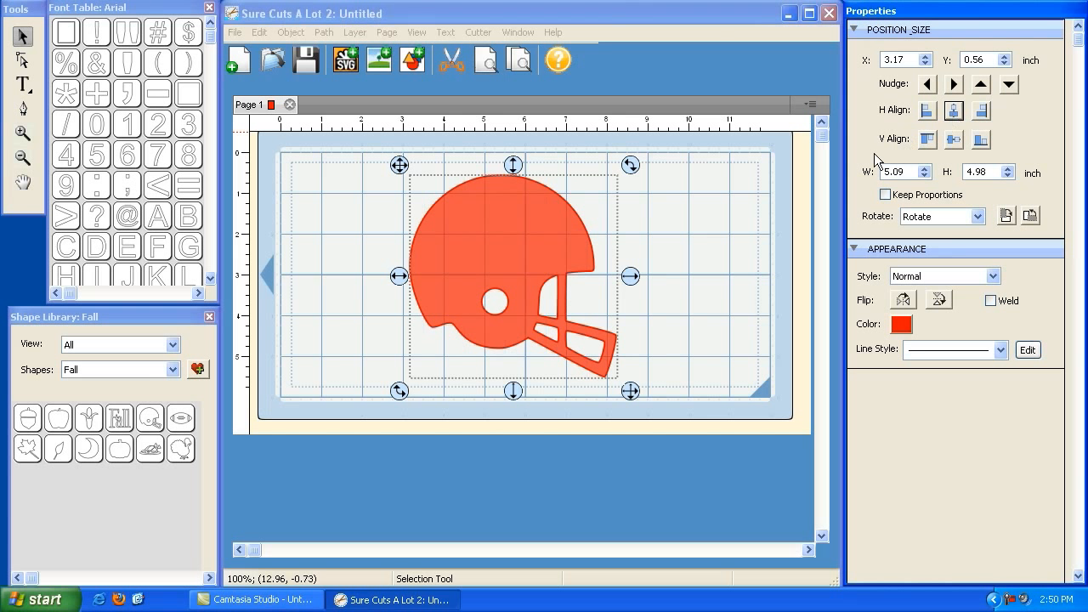
pyautogui.click(323, 226)
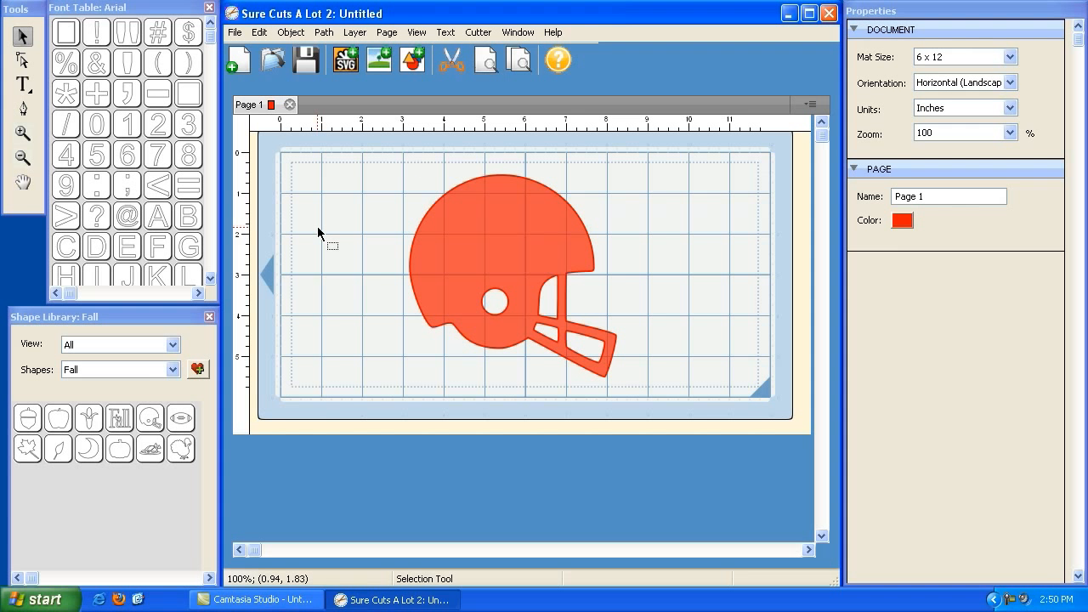
# Step: Add two points to the helmet's dome outline with the Draw tool, near X 3.8 and X 6.9, one either side of the top point
pyautogui.click(23, 109)
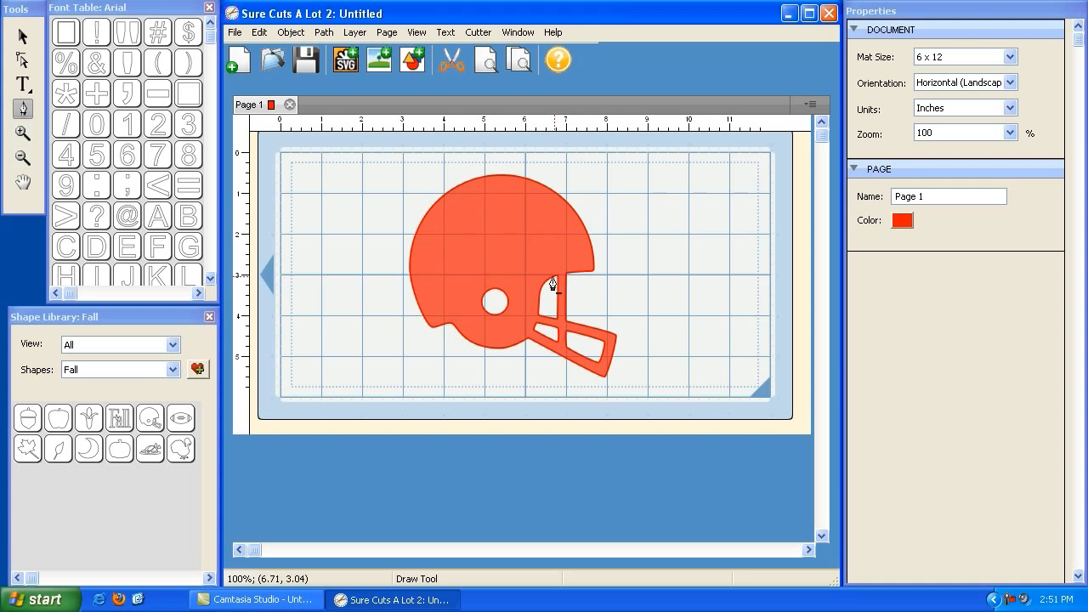
pyautogui.moveTo(554, 281)
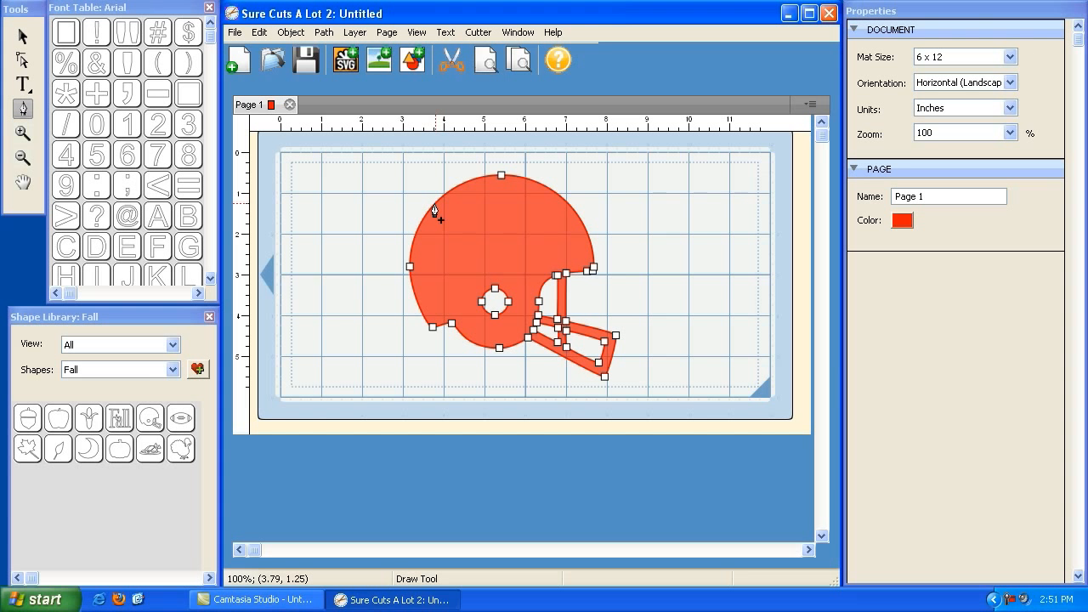
pyautogui.click(436, 203)
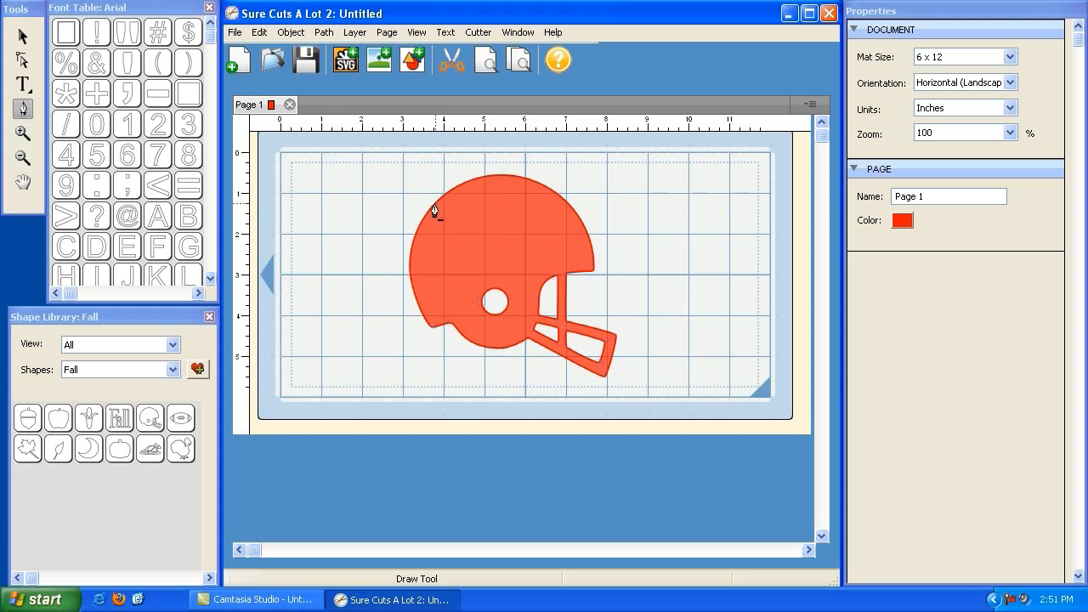
pyautogui.click(563, 199)
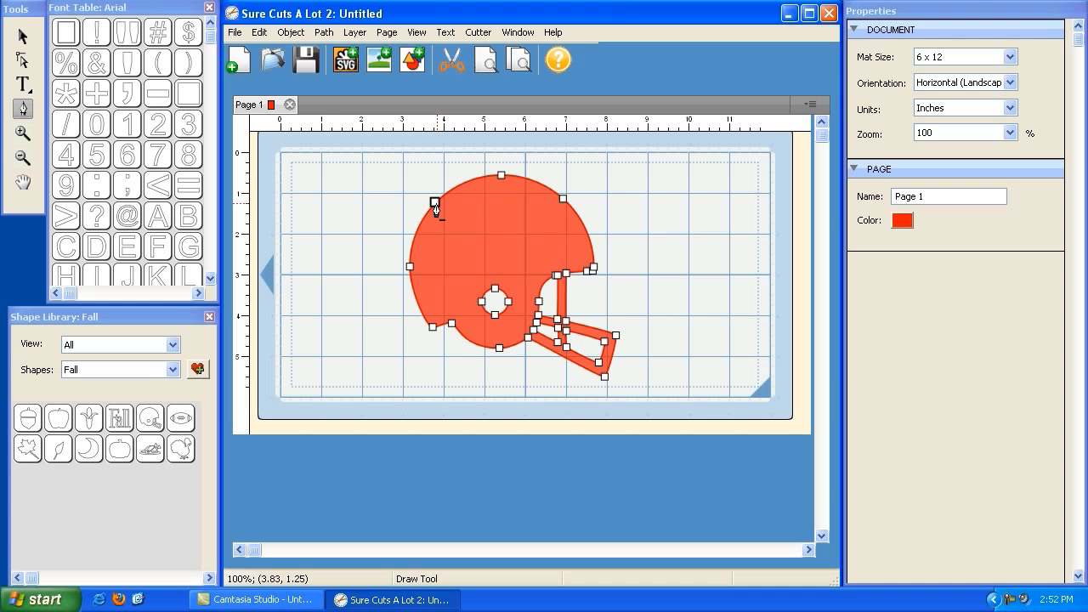
# Step: Delete the dome's left, top and right outline points one after another with the Draw tool, flattening the helmet
pyautogui.click(435, 204)
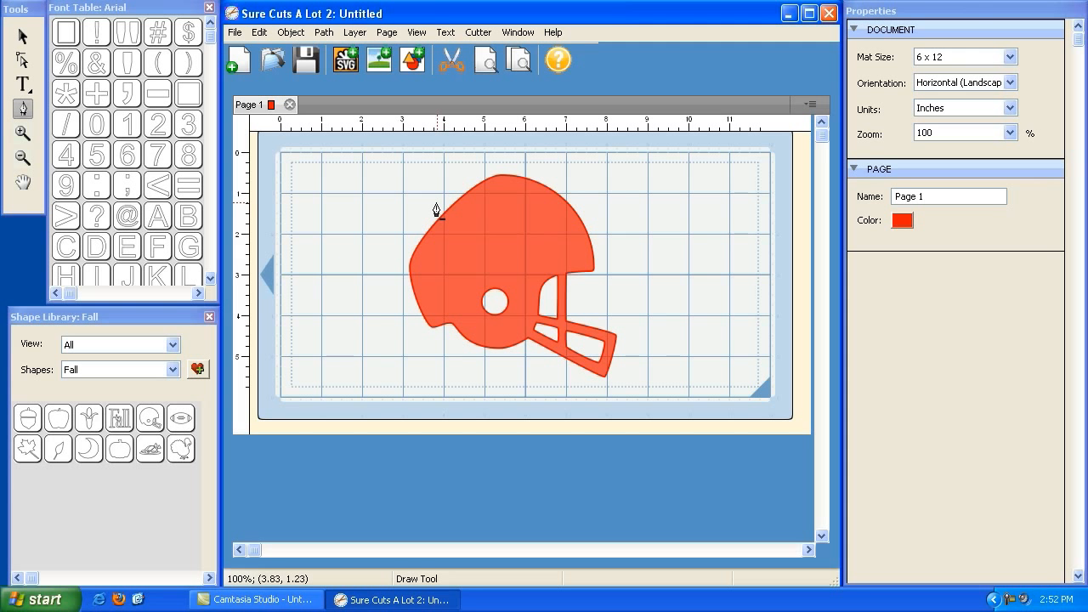
pyautogui.moveTo(500, 212)
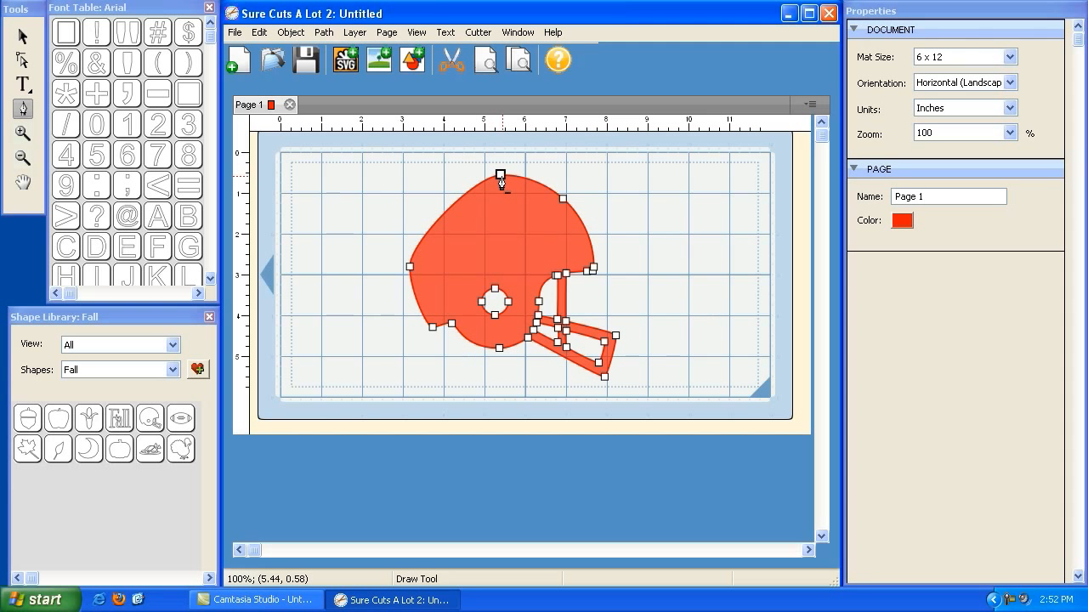
pyautogui.click(500, 178)
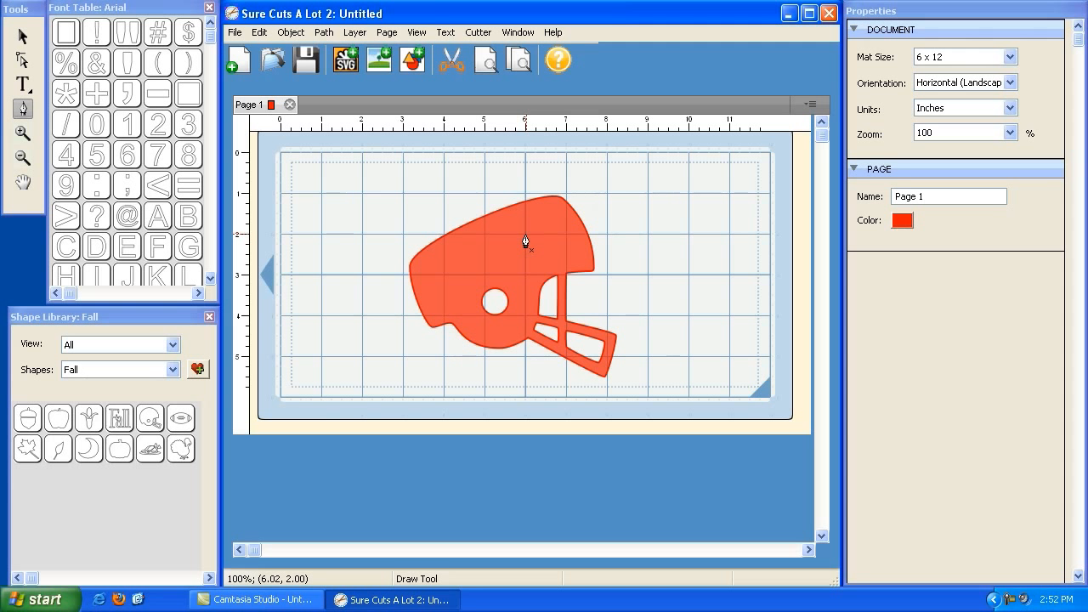
pyautogui.click(562, 204)
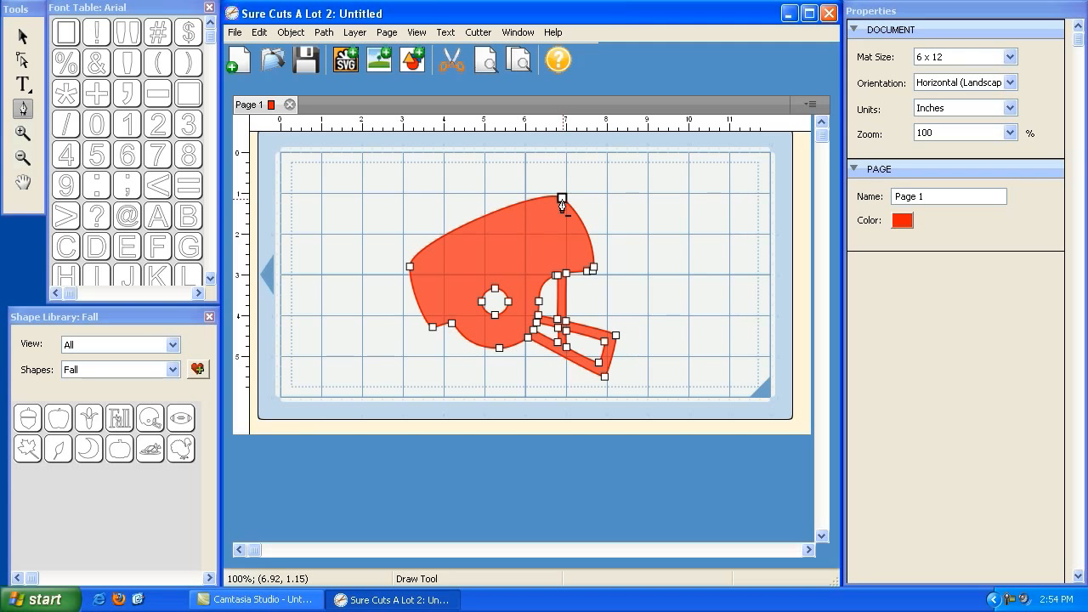
pyautogui.click(562, 201)
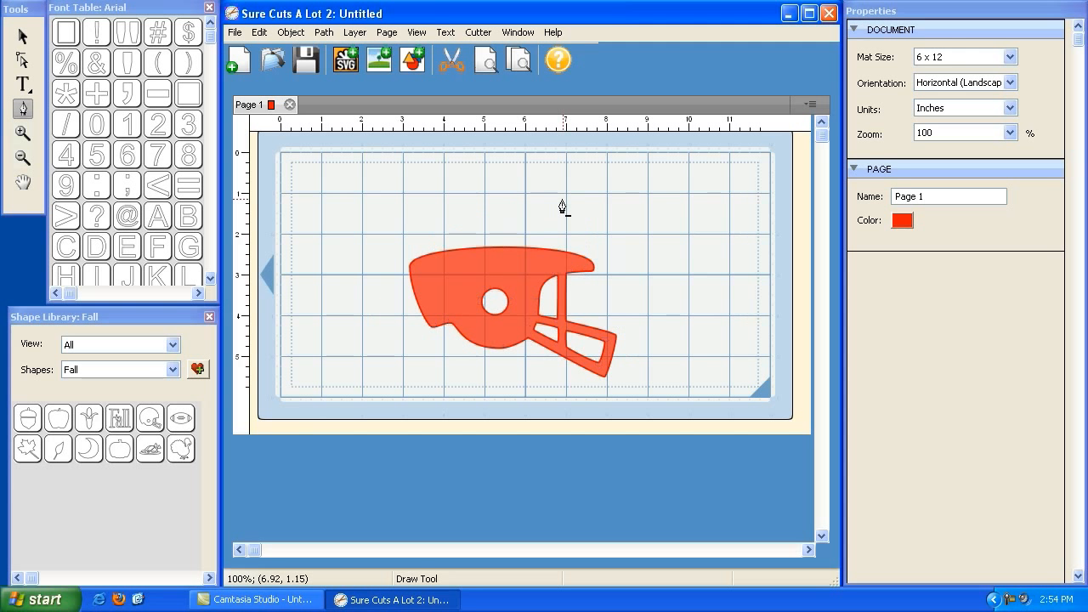
# Step: Add a point midway along the helmet's flattened upper edge and pull it up to about X 5.21, Y 0.87 with the Shape tool
pyautogui.click(594, 270)
pyautogui.click(410, 269)
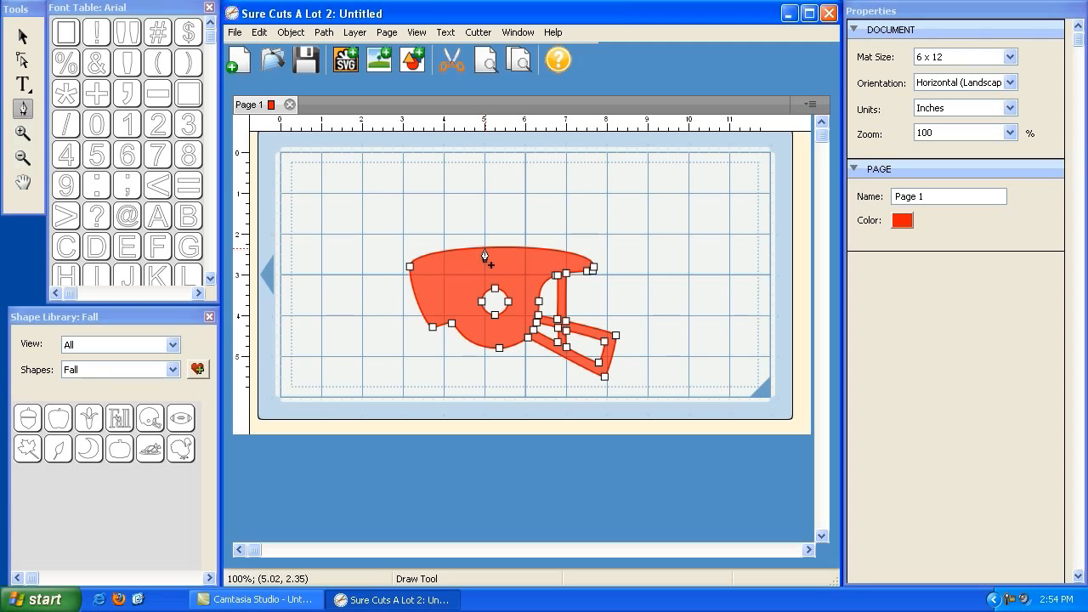
pyautogui.click(24, 61)
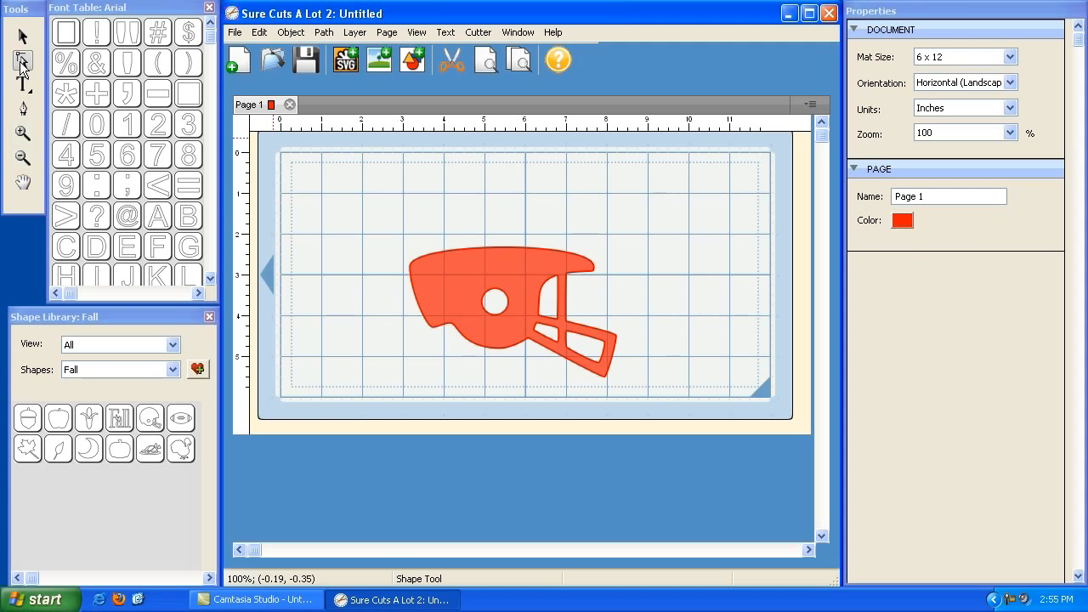
pyautogui.click(477, 254)
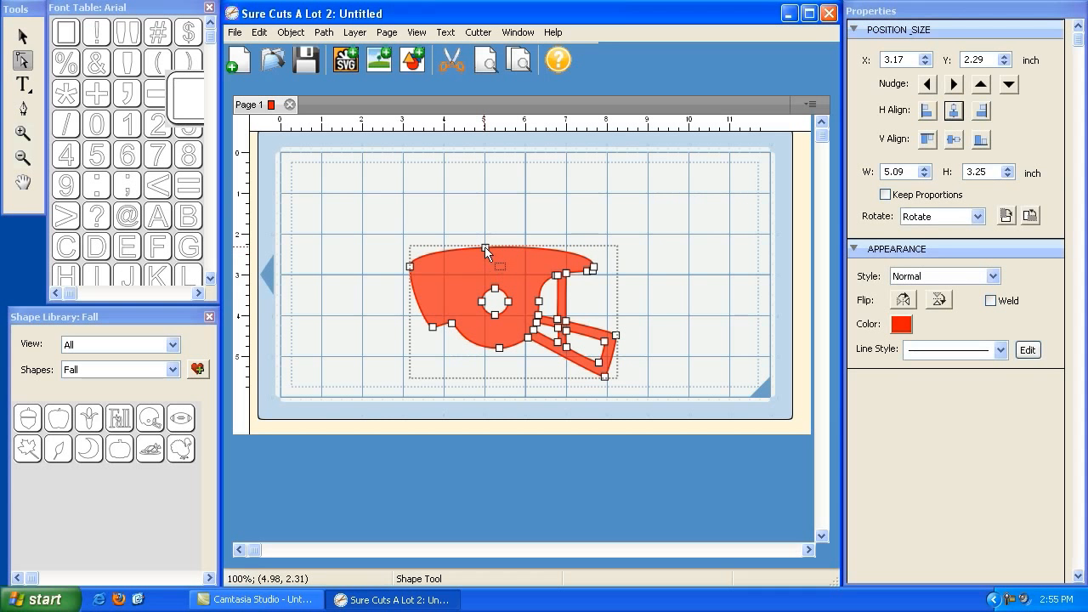
pyautogui.click(485, 247)
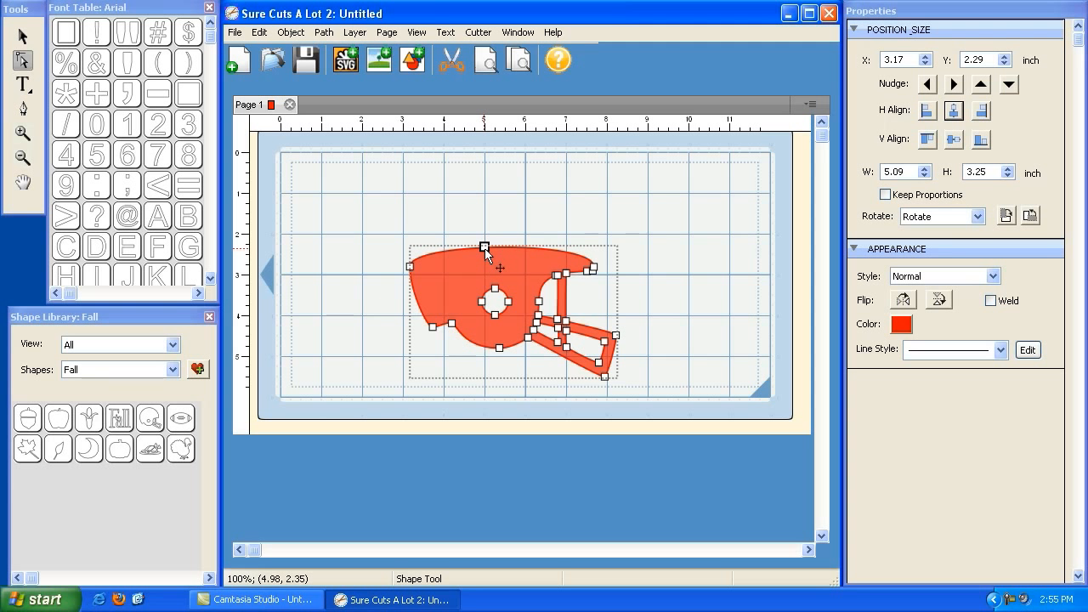
pyautogui.moveTo(484, 248); pyautogui.dragTo(485, 221)
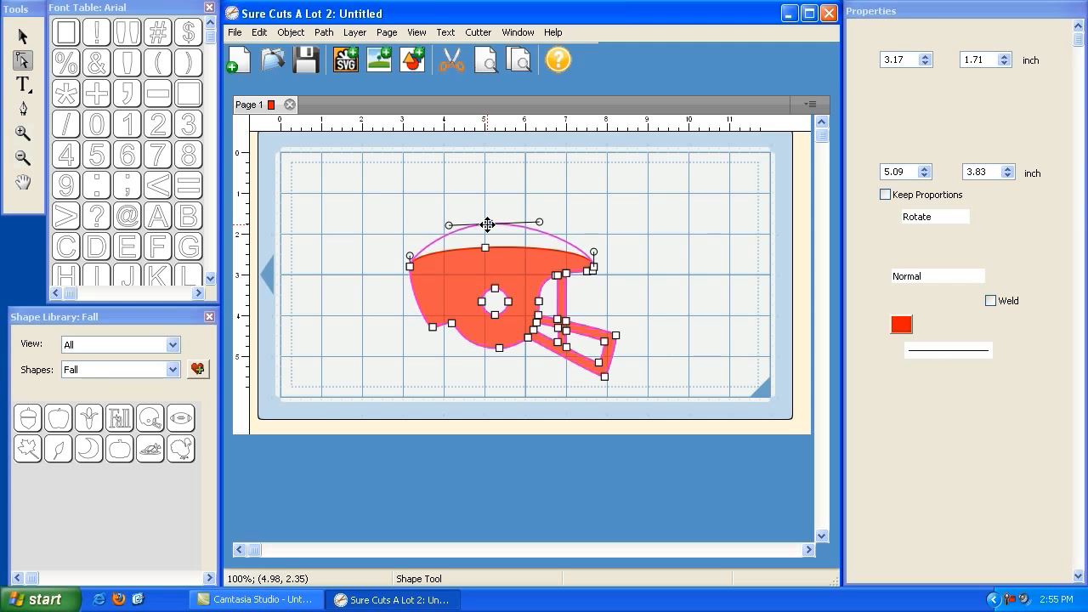
pyautogui.moveTo(487, 224); pyautogui.dragTo(495, 186)
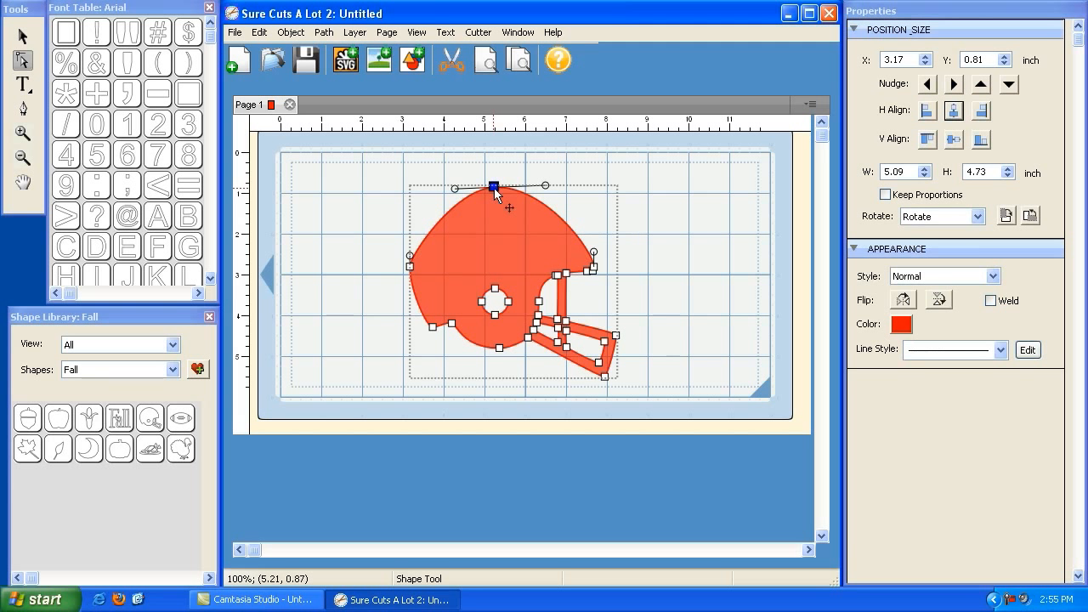
pyautogui.click(329, 222)
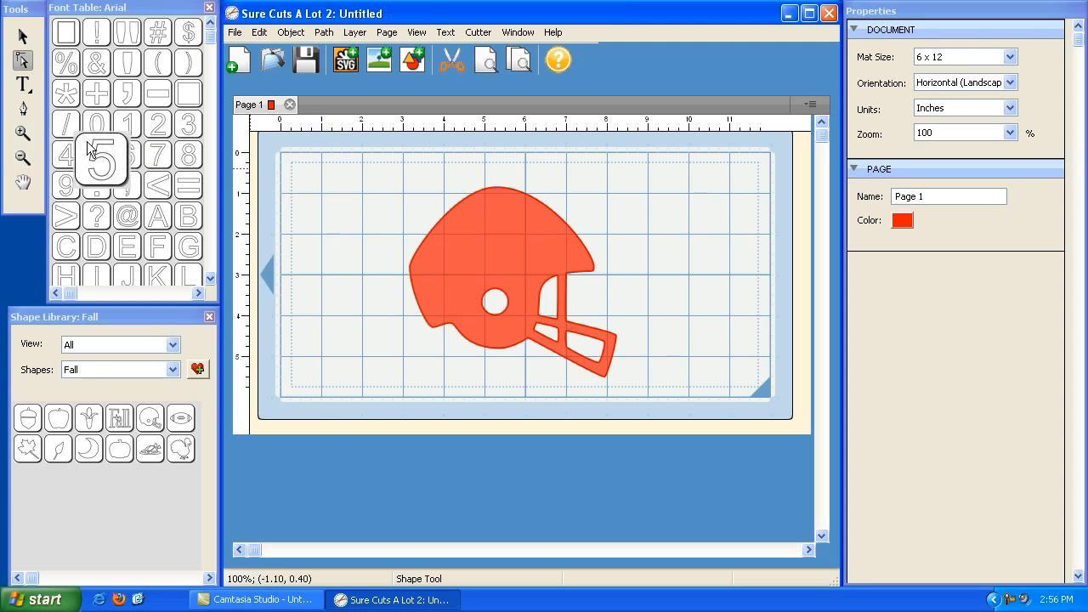
# Step: Add a point on each side of the helmet's dome with the Draw tool, near X 3.98 and X 6.83 at Y 1.56
pyautogui.click(23, 112)
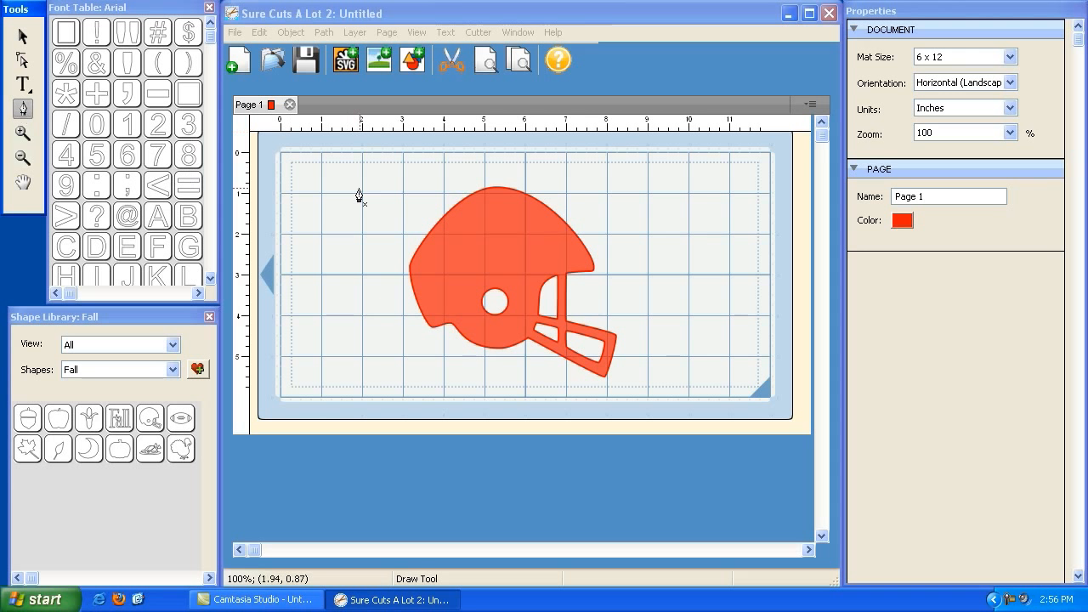
pyautogui.click(444, 224)
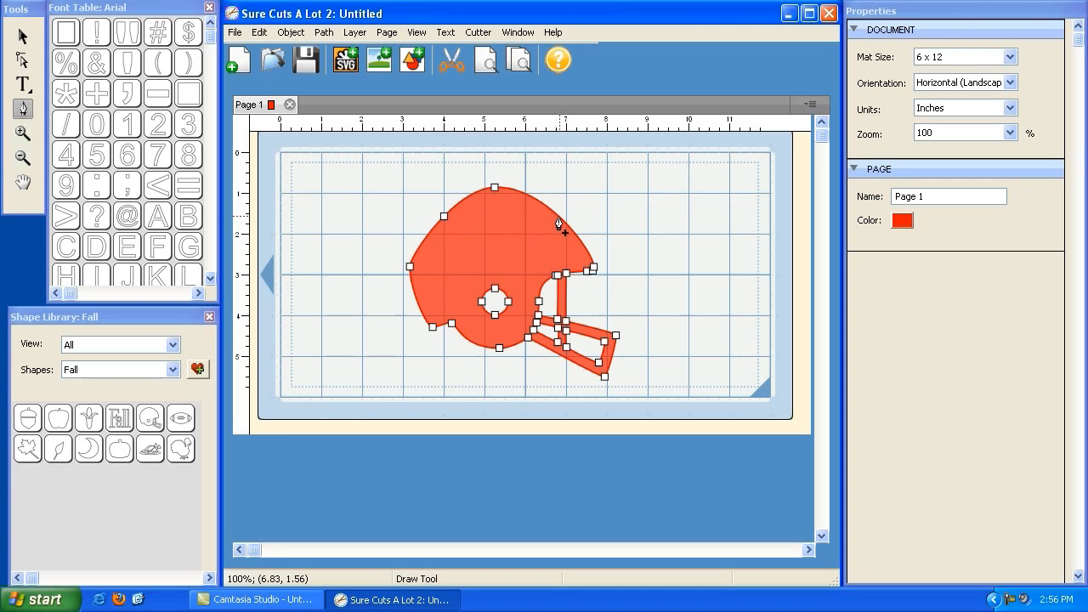
pyautogui.press('Escape')
pyautogui.click(560, 226)
# Step: Round out the dome by moving both new side points slightly up and outward with the Shape tool
pyautogui.click(23, 61)
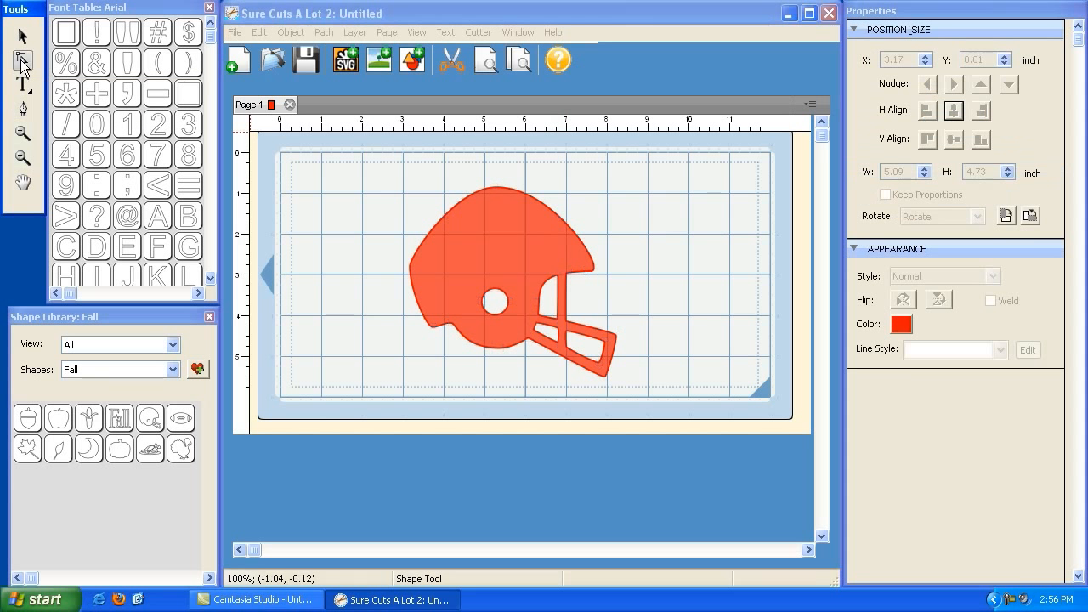
pyautogui.click(444, 226)
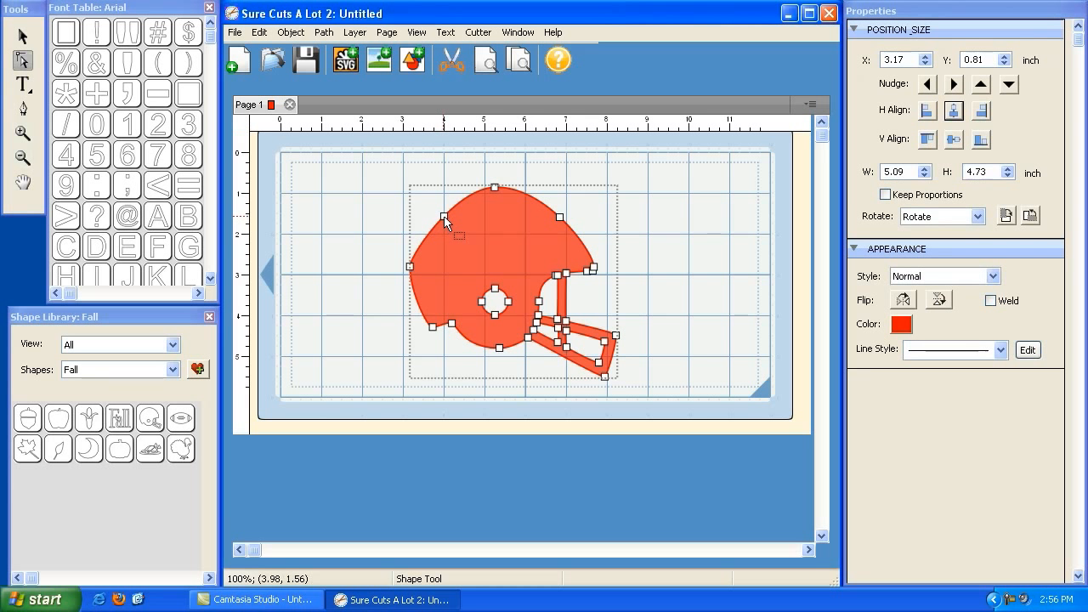
pyautogui.moveTo(446, 218); pyautogui.dragTo(434, 210)
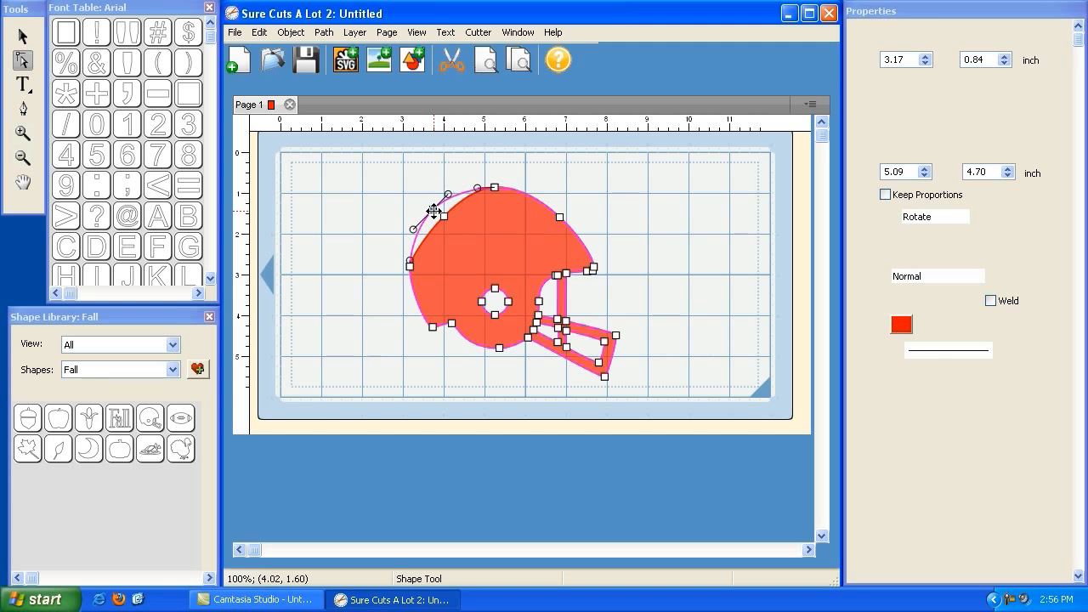
pyautogui.moveTo(560, 221); pyautogui.dragTo(565, 214)
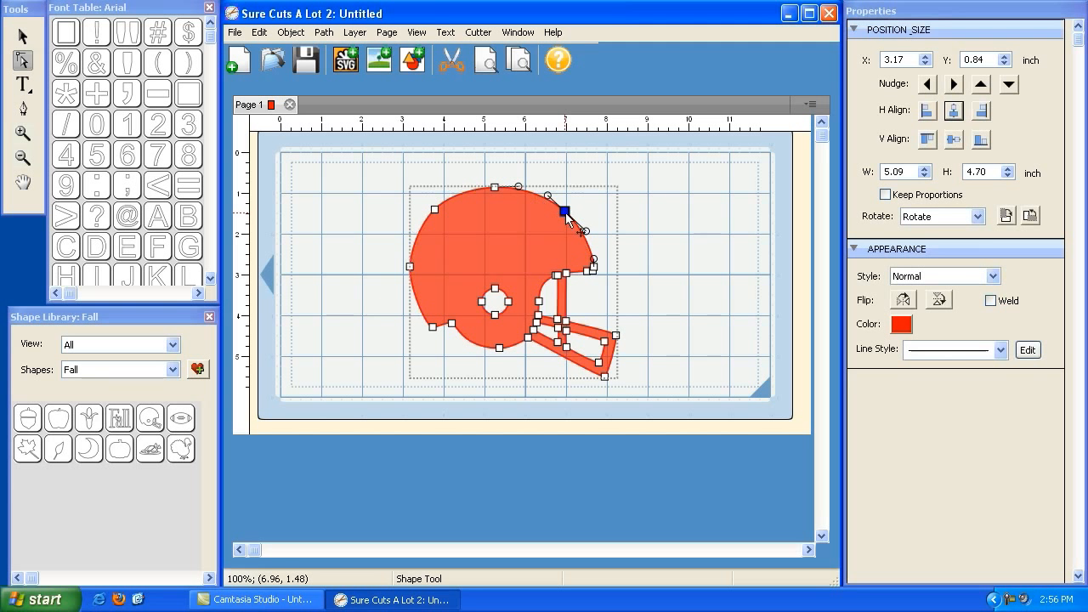
pyautogui.click(677, 220)
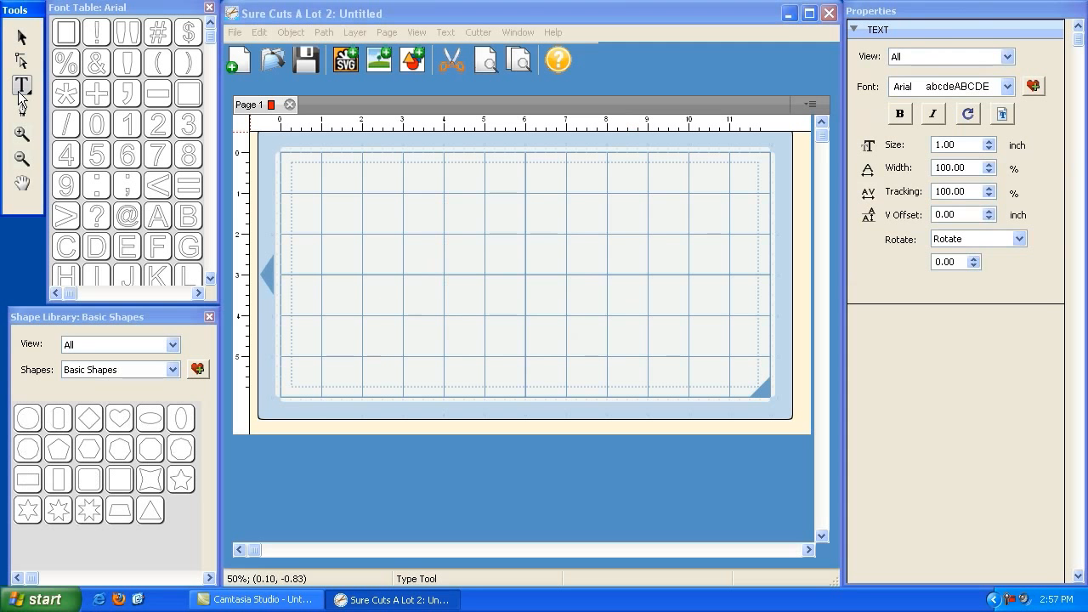
# Step: Review the Type tool variants, including Vertical Type Tool and Type On Path, and choose the regular Type Tool
pyautogui.click(20, 93)
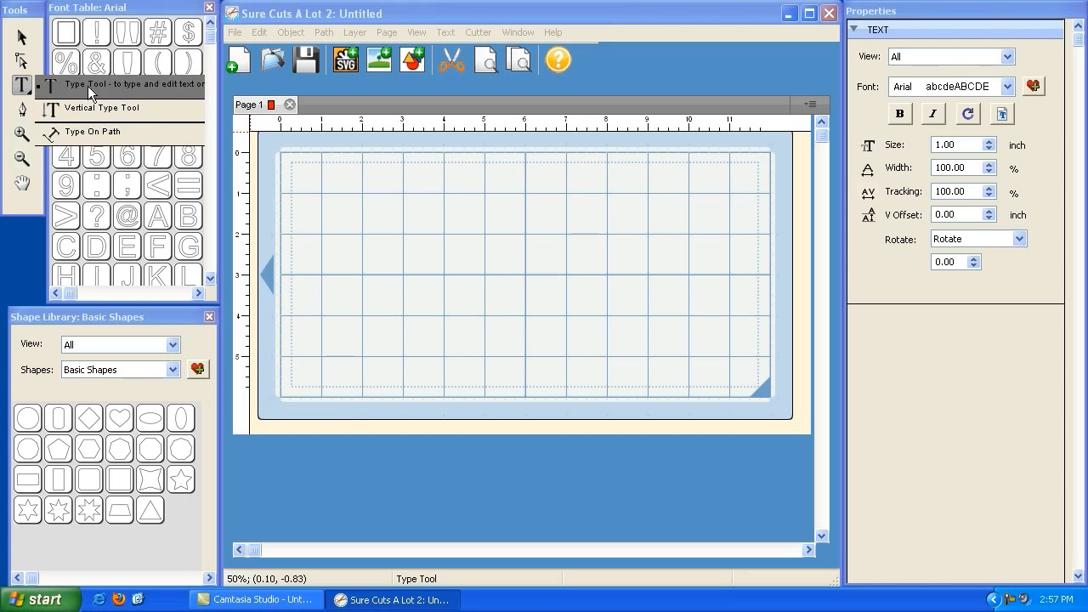
pyautogui.click(20, 89)
pyautogui.click(21, 89)
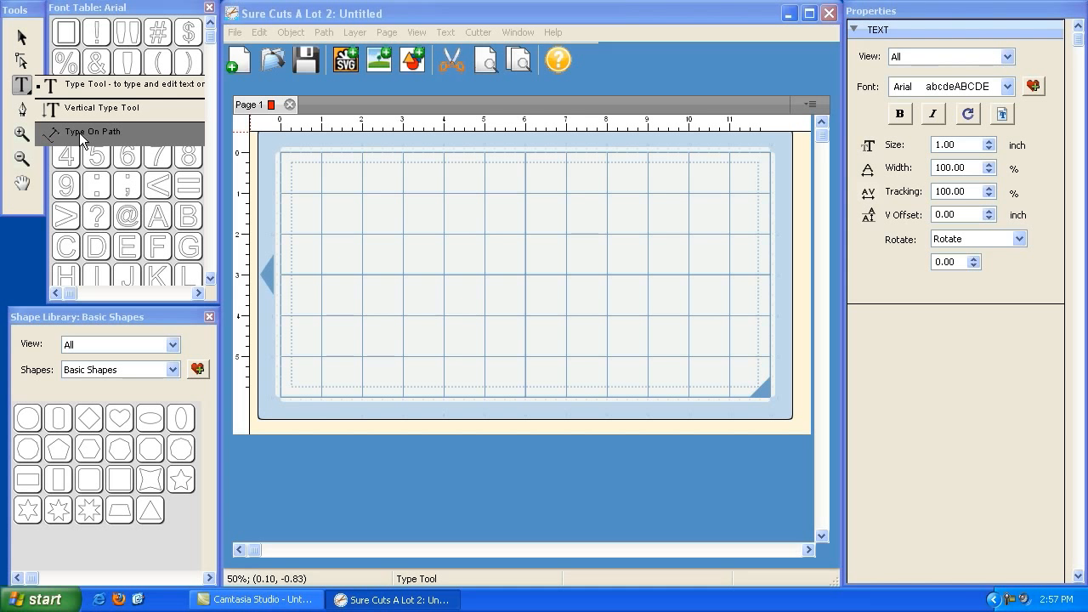
pyautogui.click(97, 91)
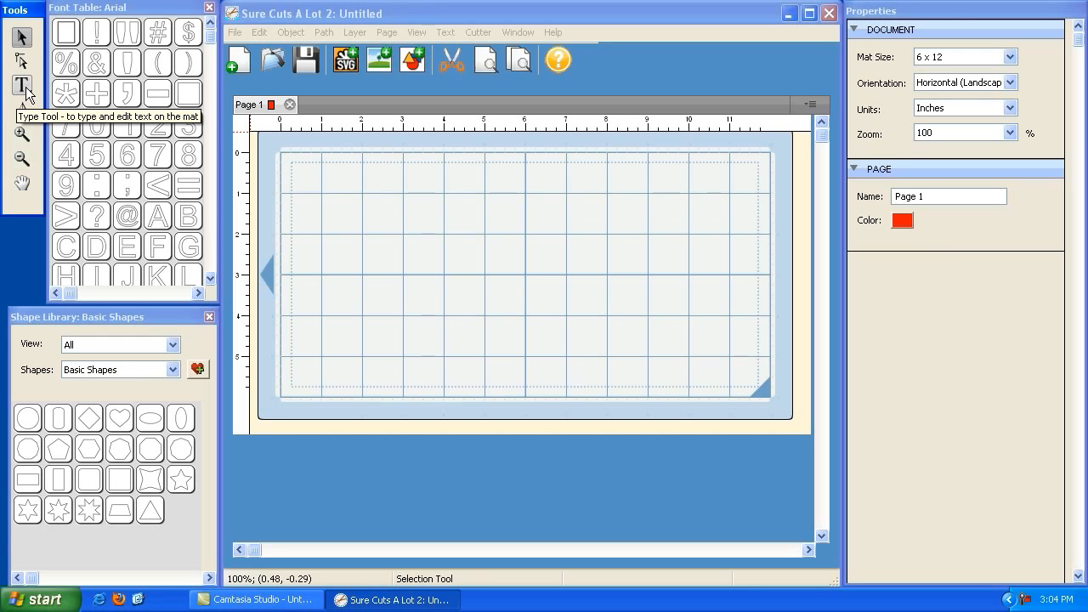
# Step: Write the word PRINCESS on the mat with the Type Tool, starting near X 2, Y 3.8
pyautogui.click(22, 86)
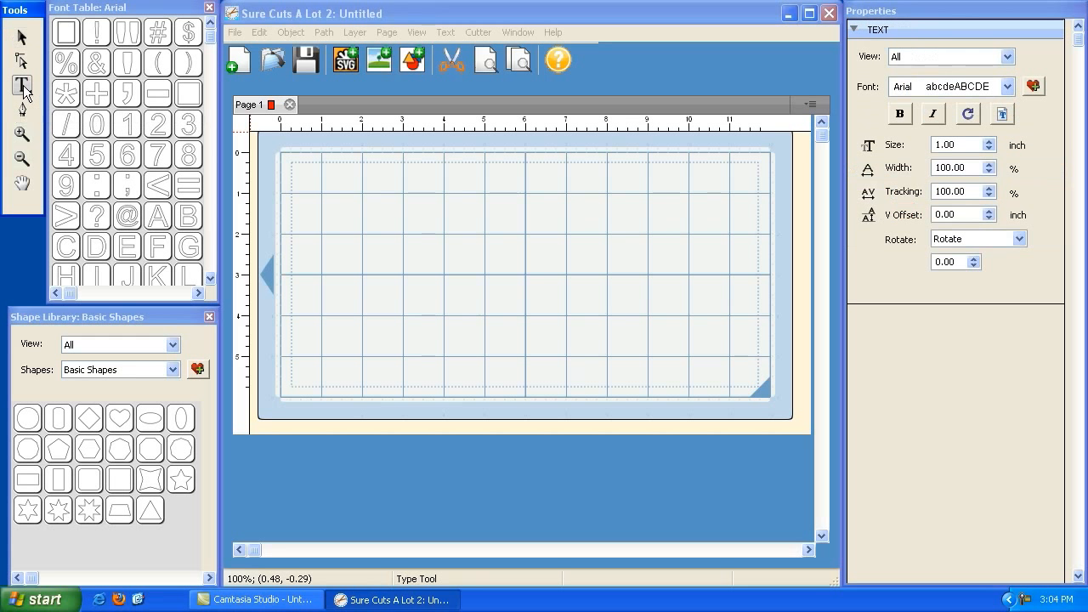
pyautogui.click(361, 309)
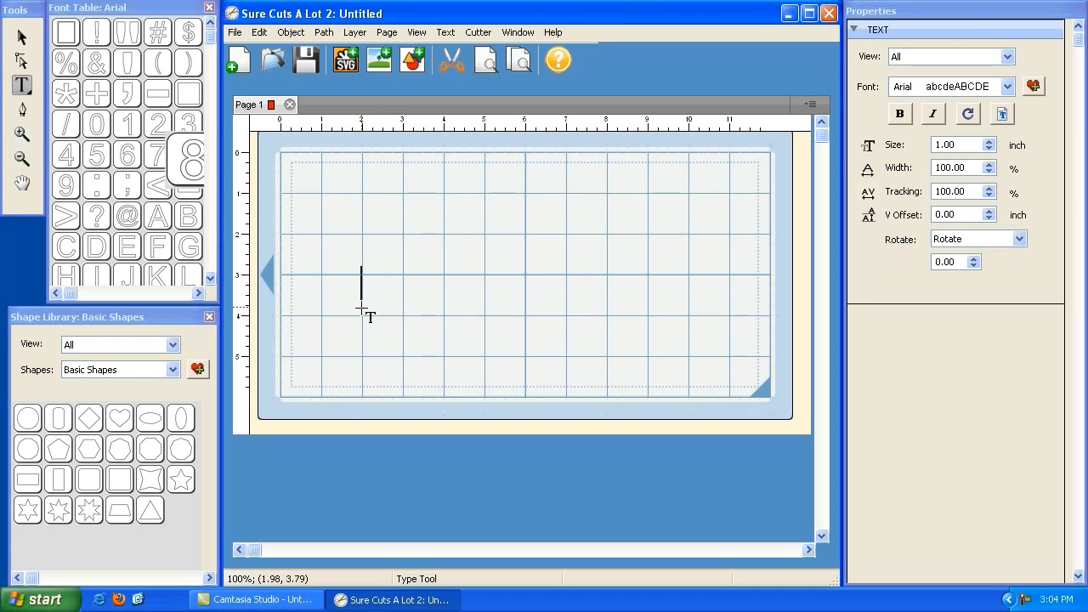
pyautogui.write('PRINCE')
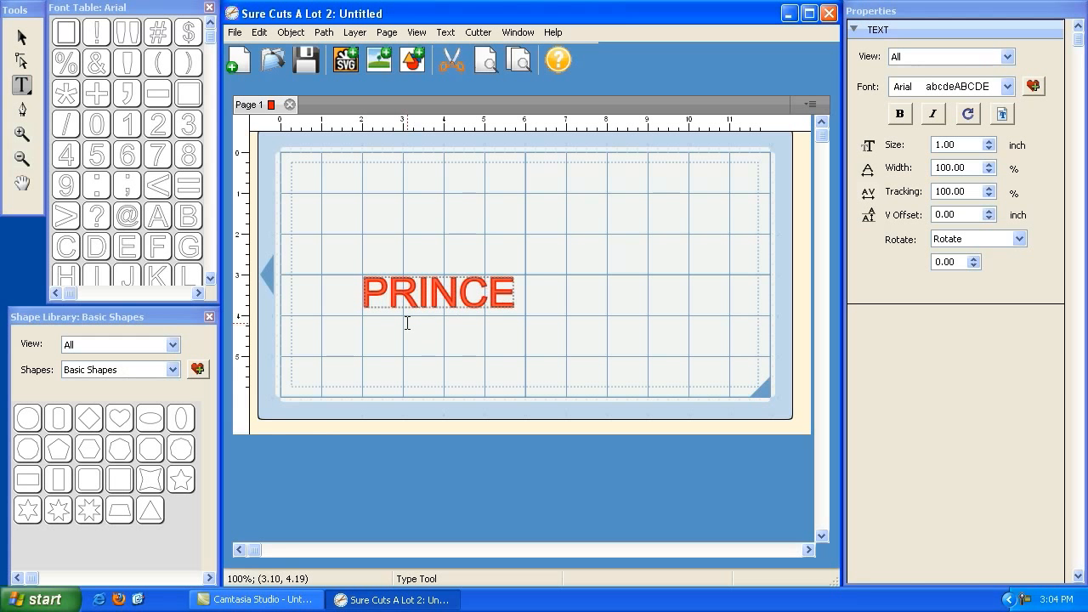
pyautogui.write('SS')
# Step: Enlarge the PRINCESS text to about 10.65 by 1.58 inches and move it to about X 0.87, Y 1.92
pyautogui.click(22, 37)
pyautogui.moveTo(583, 323); pyautogui.dragTo(800, 342)
pyautogui.moveTo(353, 265); pyautogui.dragTo(304, 219)
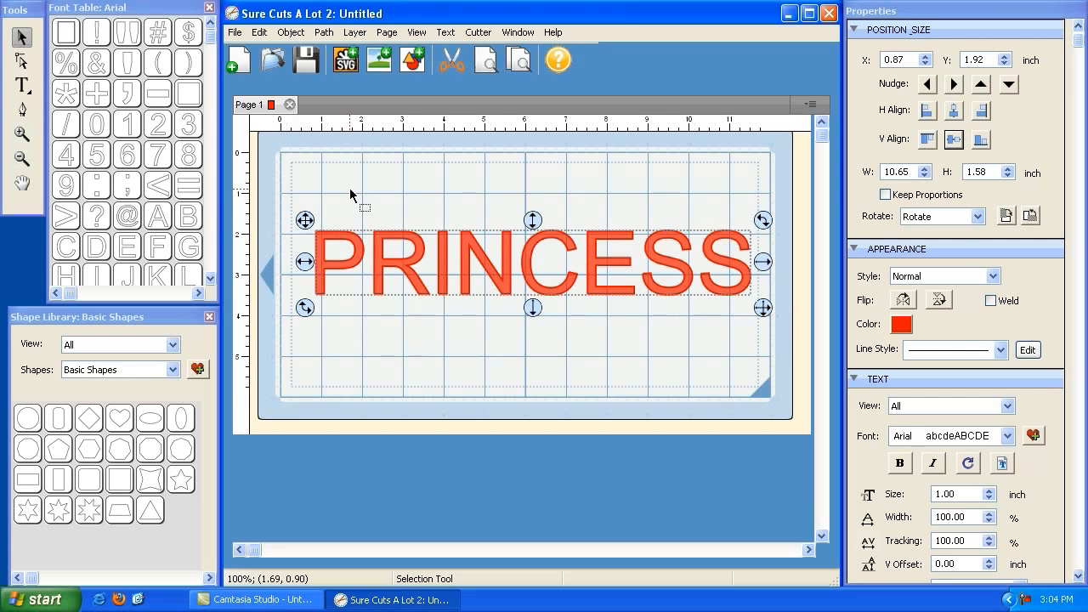
# Step: Hide the PRINCESS text on the mat
pyautogui.click(293, 34)
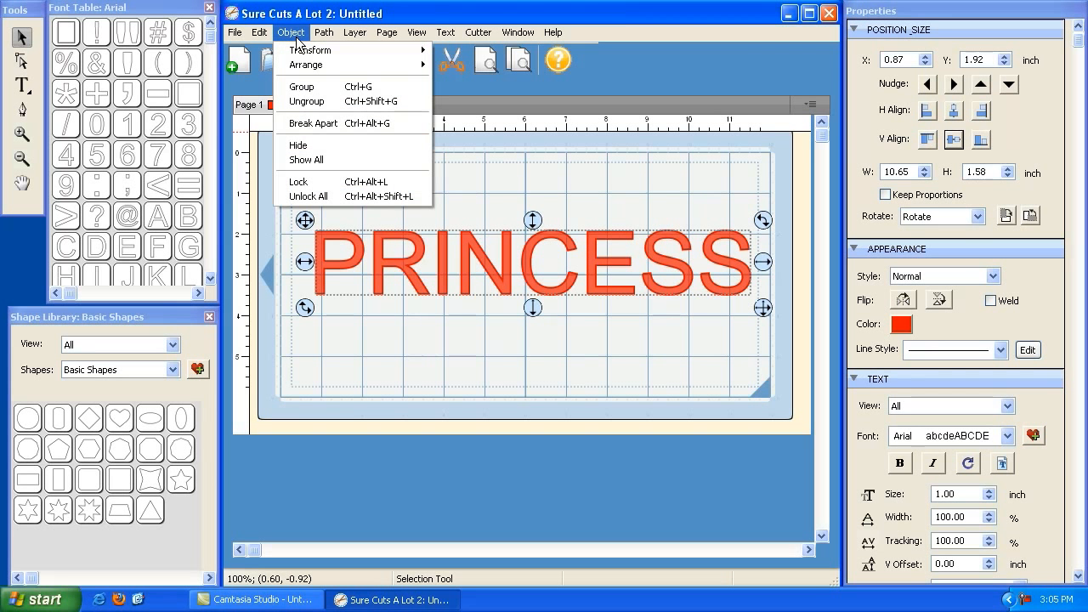
pyautogui.click(313, 145)
pyautogui.click(376, 149)
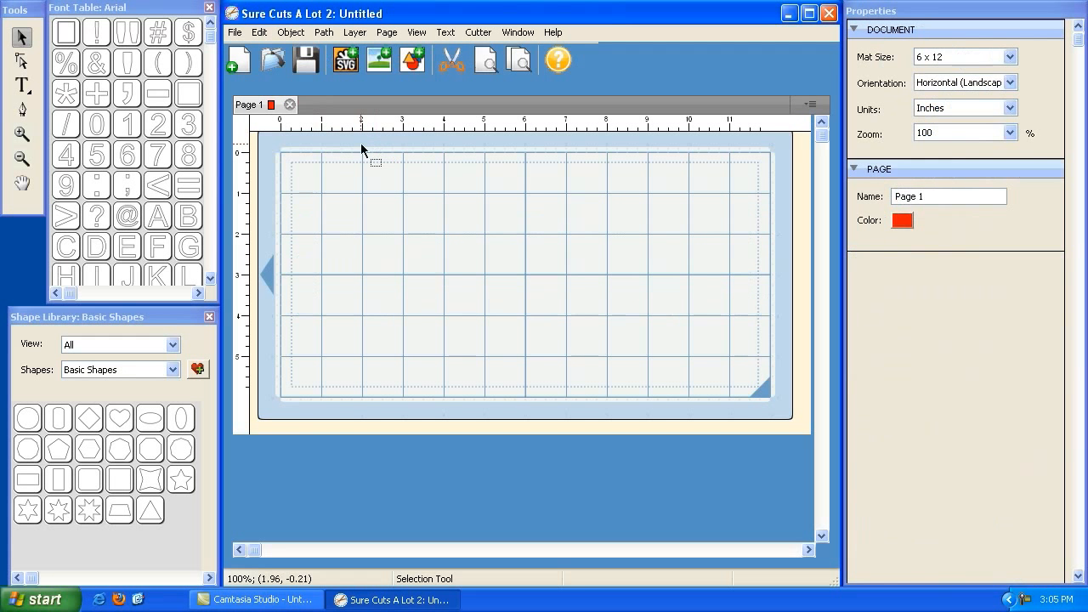
# Step: Add a square from the Basic Shapes library and stretch it to a rectangle about 10.96 by 4.96 inches
pyautogui.doubleClick(126, 483)
pyautogui.moveTo(352, 231); pyautogui.dragTo(760, 392)
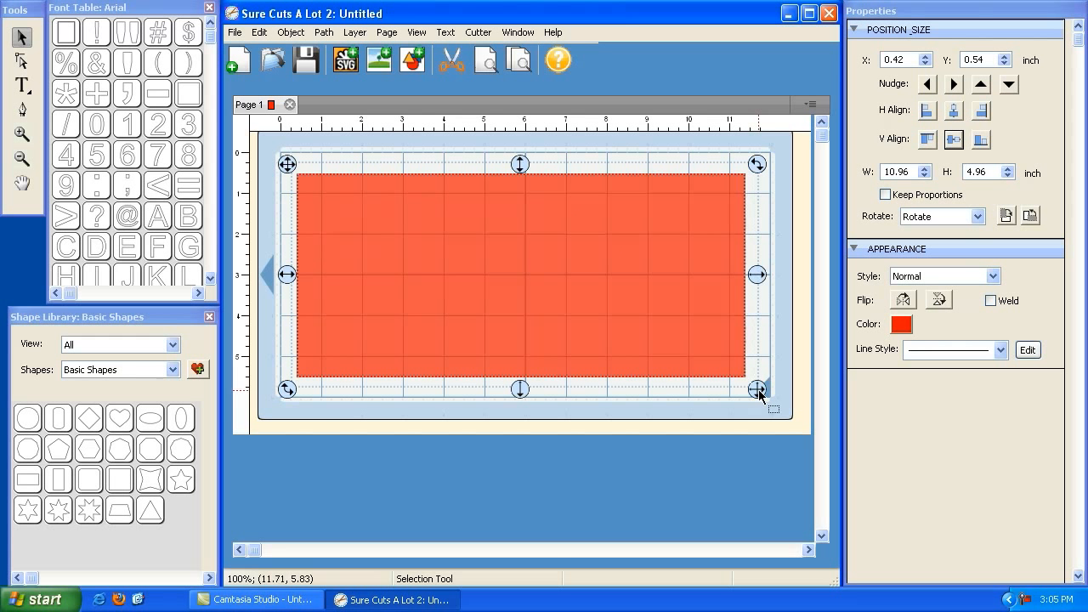
pyautogui.click(553, 160)
# Step: Show all hidden objects and move the large rectangle to about X 0.65, Y 0.50 so it surrounds the PRINCESS text
pyautogui.click(290, 32)
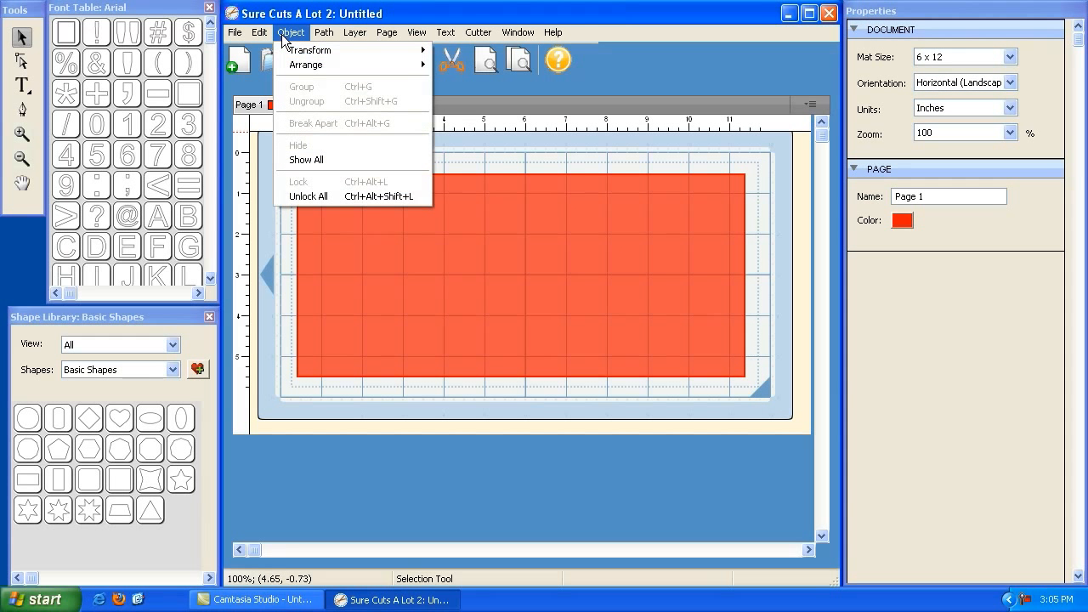
pyautogui.click(319, 159)
pyautogui.click(370, 246)
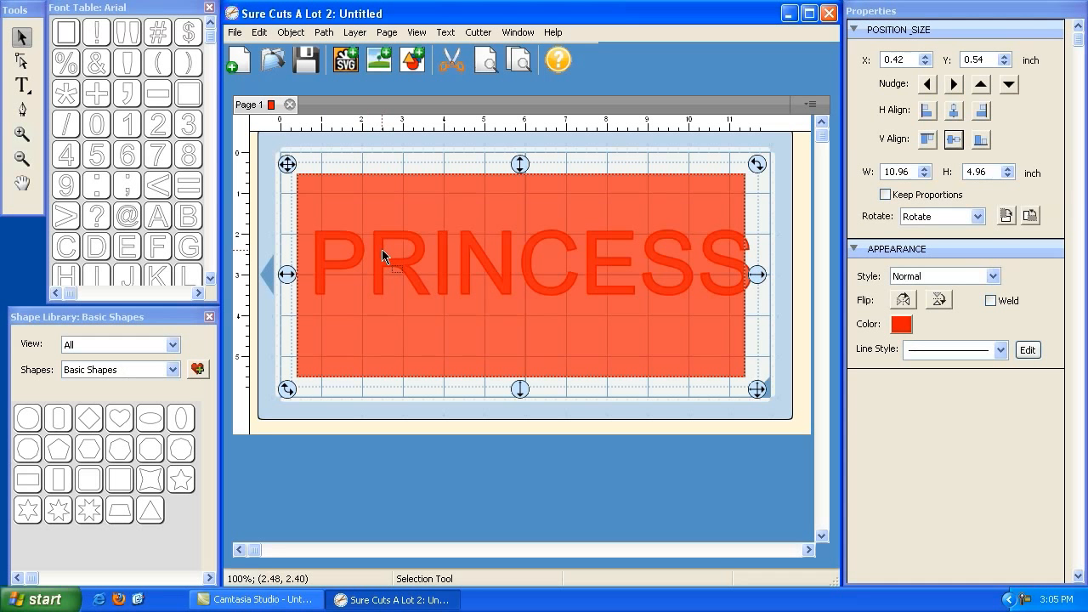
pyautogui.moveTo(288, 166); pyautogui.dragTo(299, 167)
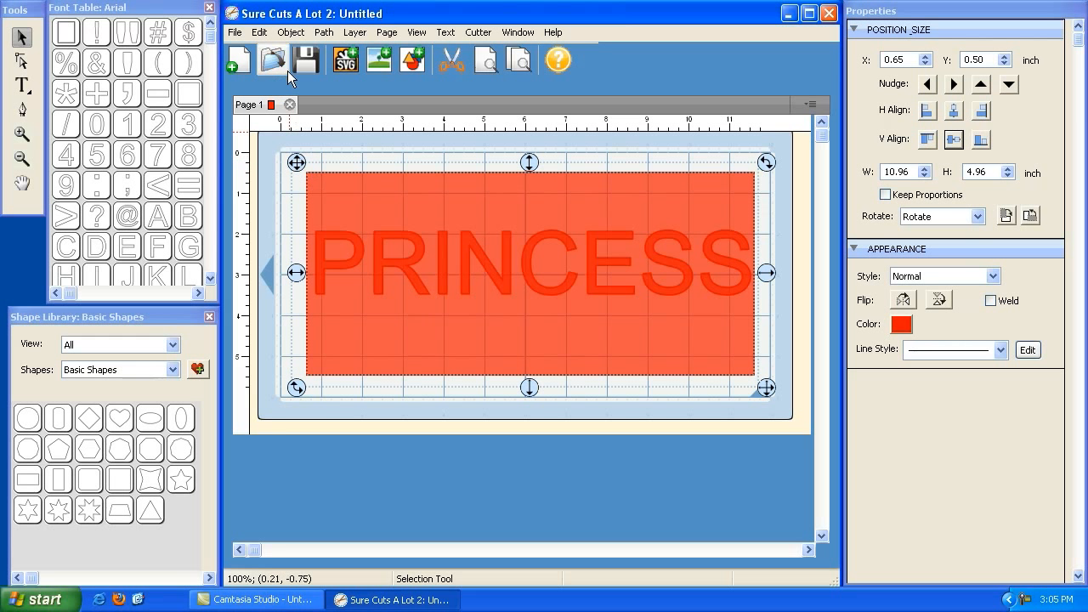
# Step: Send the large rectangle to the back, behind the PRINCESS text
pyautogui.click(291, 32)
pyautogui.moveTo(304, 68)
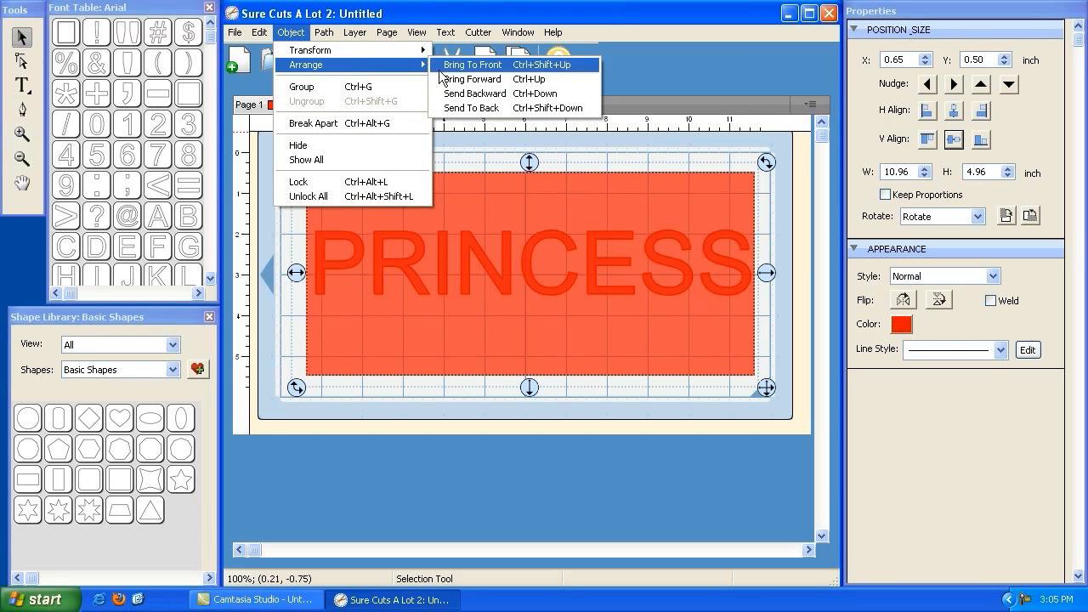
pyautogui.click(481, 109)
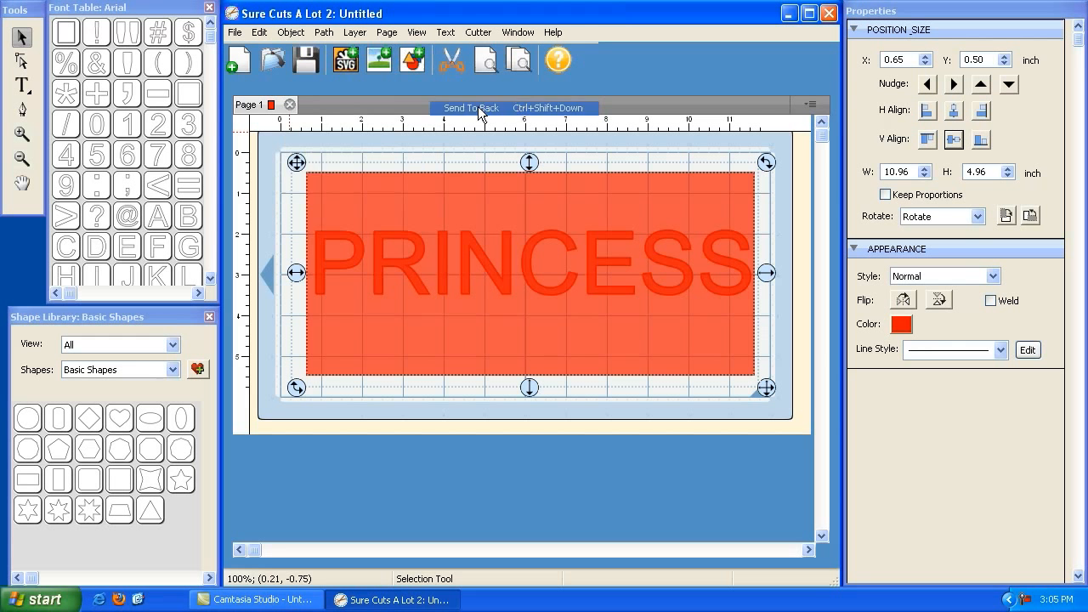
pyautogui.click(518, 163)
# Step: Shrink the PRINCESS text to about 9.96 by 1.48 inches and move it to about X 1.22, Y 2.27 within the rectangle
pyautogui.click(473, 270)
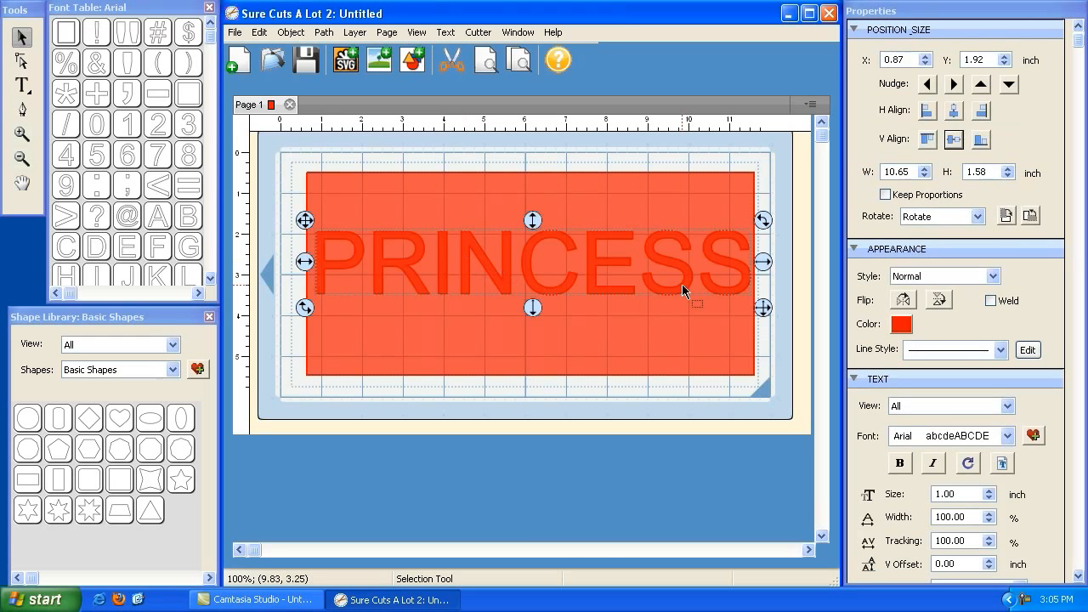
pyautogui.moveTo(763, 304); pyautogui.dragTo(731, 289)
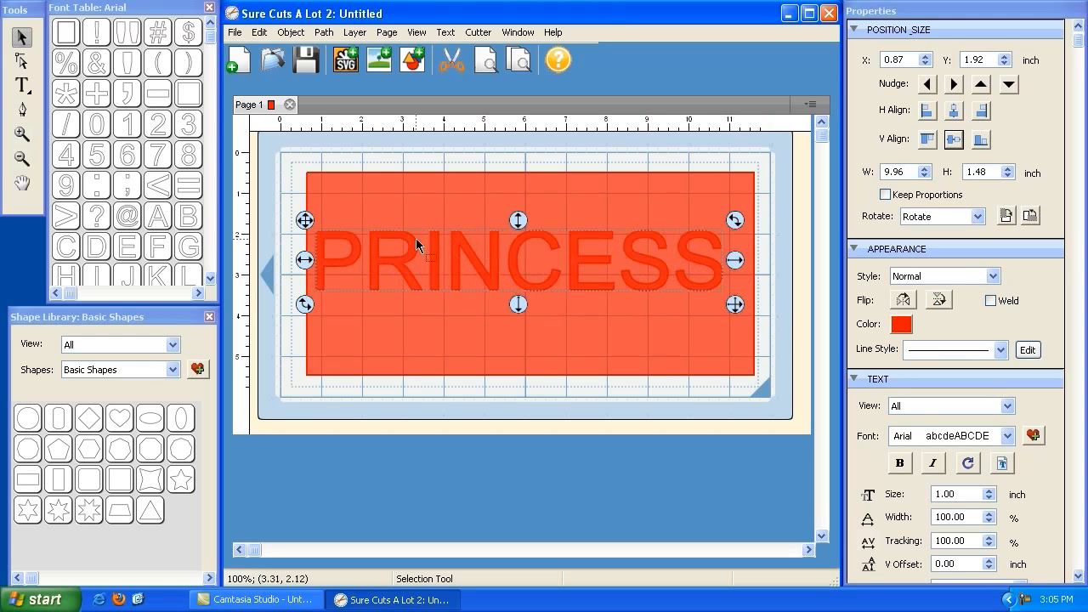
pyautogui.moveTo(305, 220); pyautogui.dragTo(320, 237)
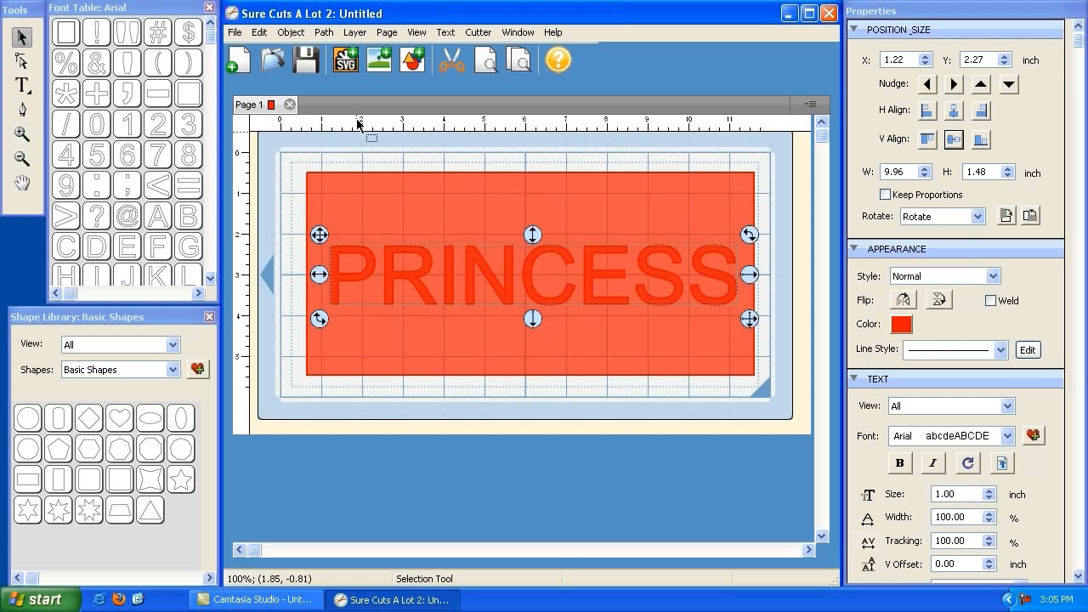
pyautogui.click(353, 162)
# Step: Select the rectangle and the text together and cut the letters out of the rectangle with Exclude
pyautogui.moveTo(290, 150); pyautogui.dragTo(772, 394)
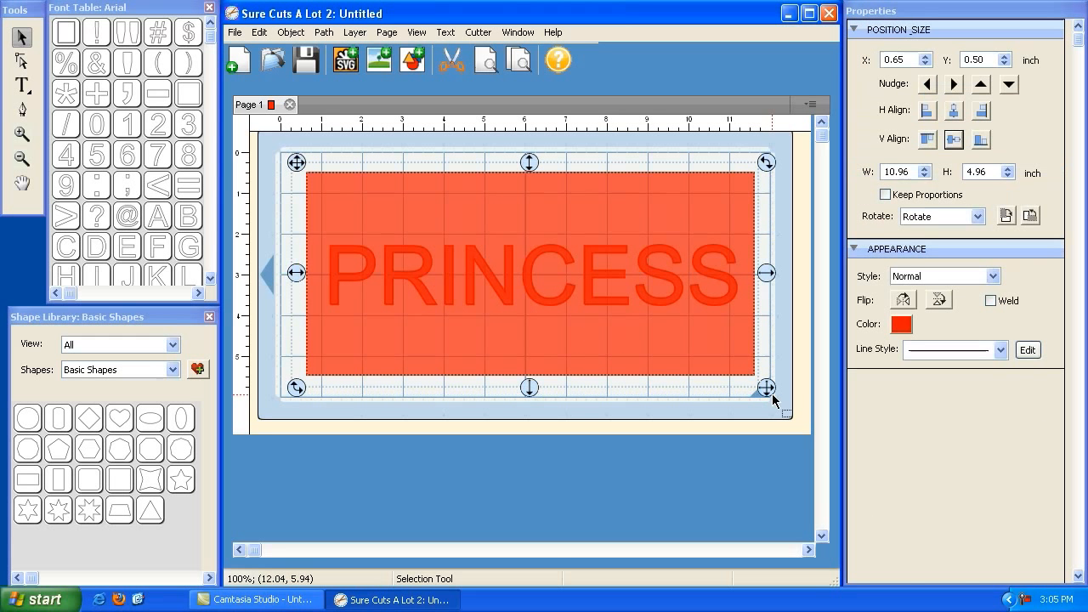
pyautogui.click(326, 38)
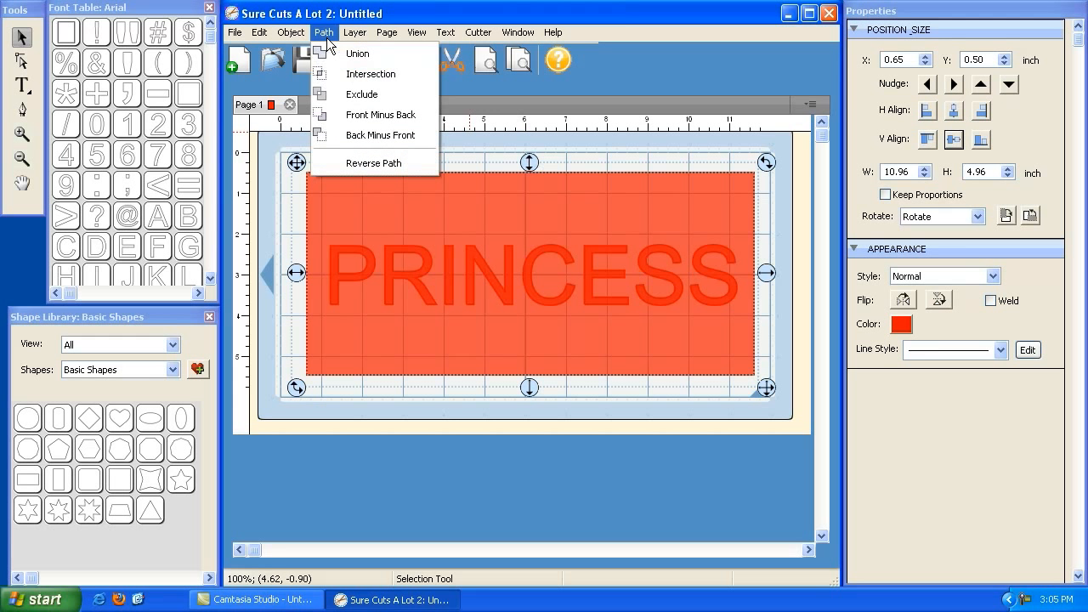
pyautogui.click(357, 95)
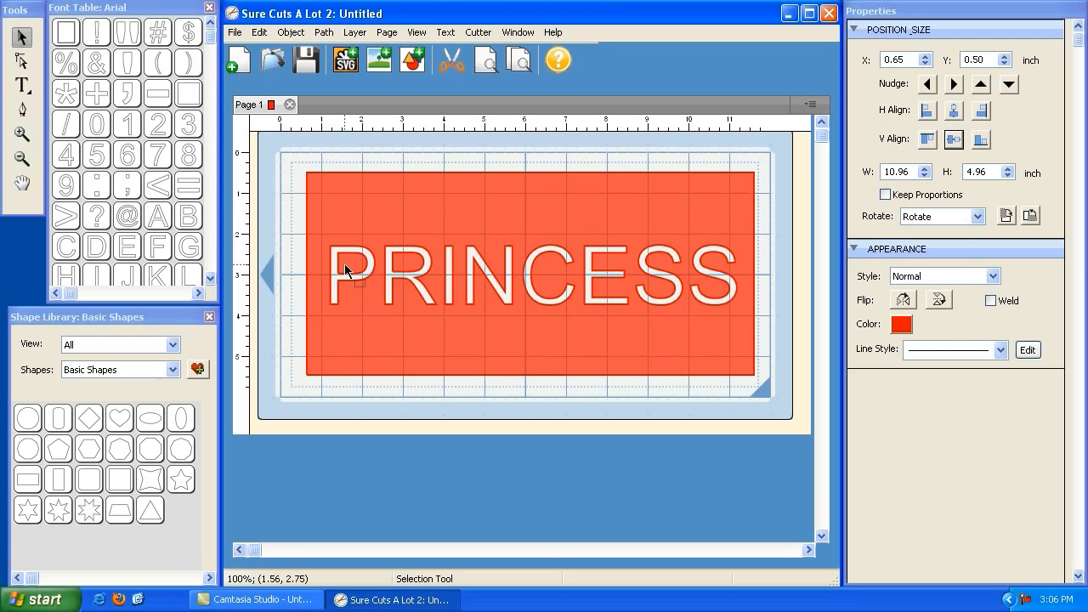
# Step: Add a vertical rectangle, shrink it to about 0.19 by 0.50 inches and place it across the P's lower bar near X 1.60, Y 2.83
pyautogui.click(60, 485)
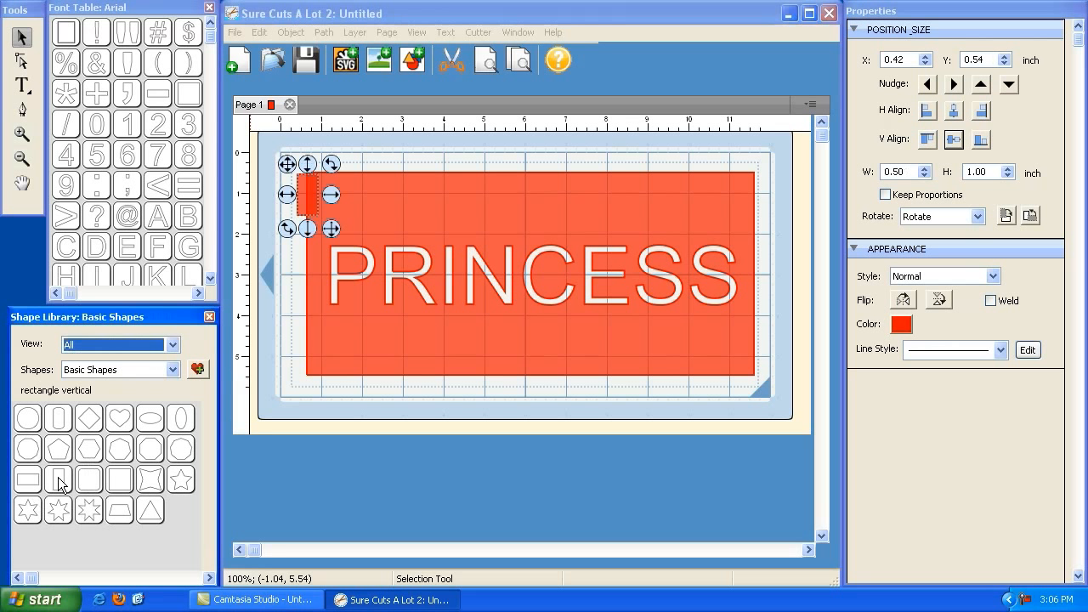
pyautogui.moveTo(288, 163); pyautogui.dragTo(363, 182)
pyautogui.moveTo(407, 246)
pyautogui.mouseDown()
pyautogui.moveTo(430, 252)
pyautogui.moveTo(390, 243)
pyautogui.mouseUp()
pyautogui.moveTo(375, 204); pyautogui.dragTo(335, 260)
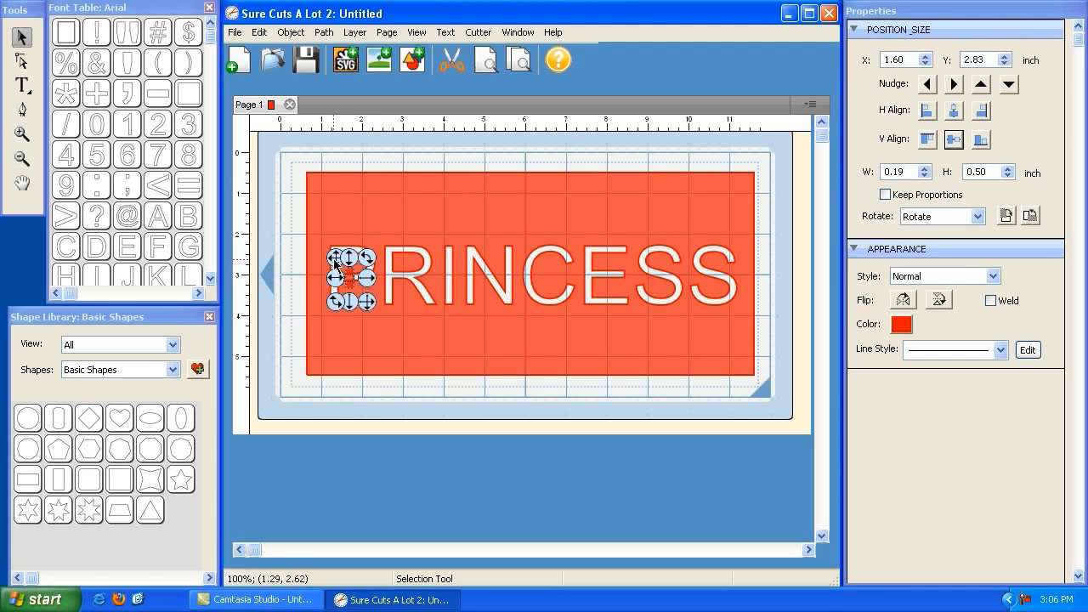
pyautogui.click(405, 238)
# Step: Select the small strip and the stencil together and join them with Union to bridge the P's inner area
pyautogui.moveTo(288, 141); pyautogui.dragTo(762, 394)
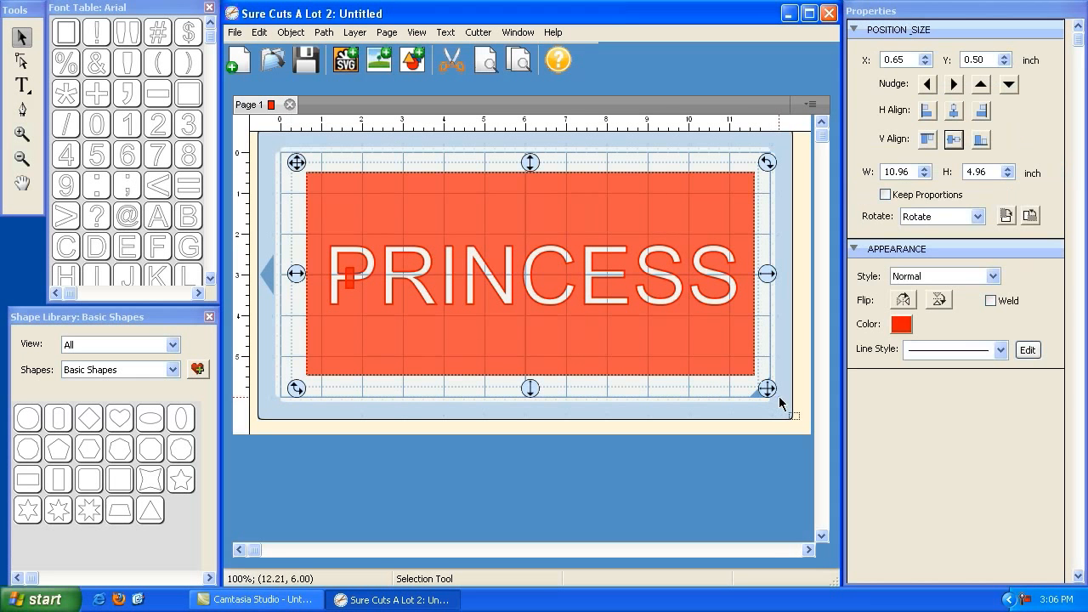
pyautogui.click(323, 33)
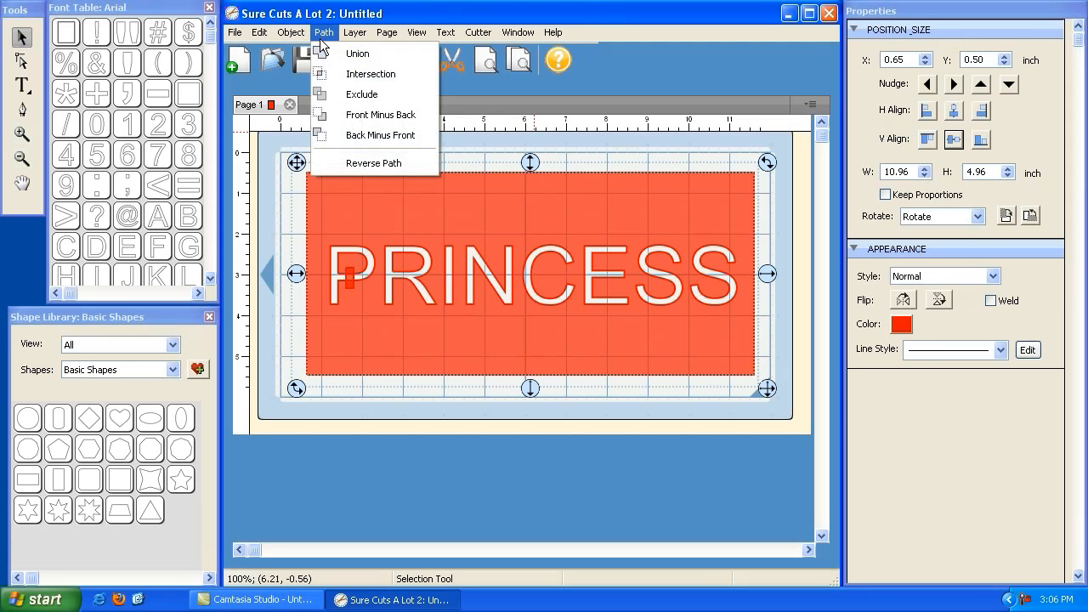
pyautogui.click(356, 56)
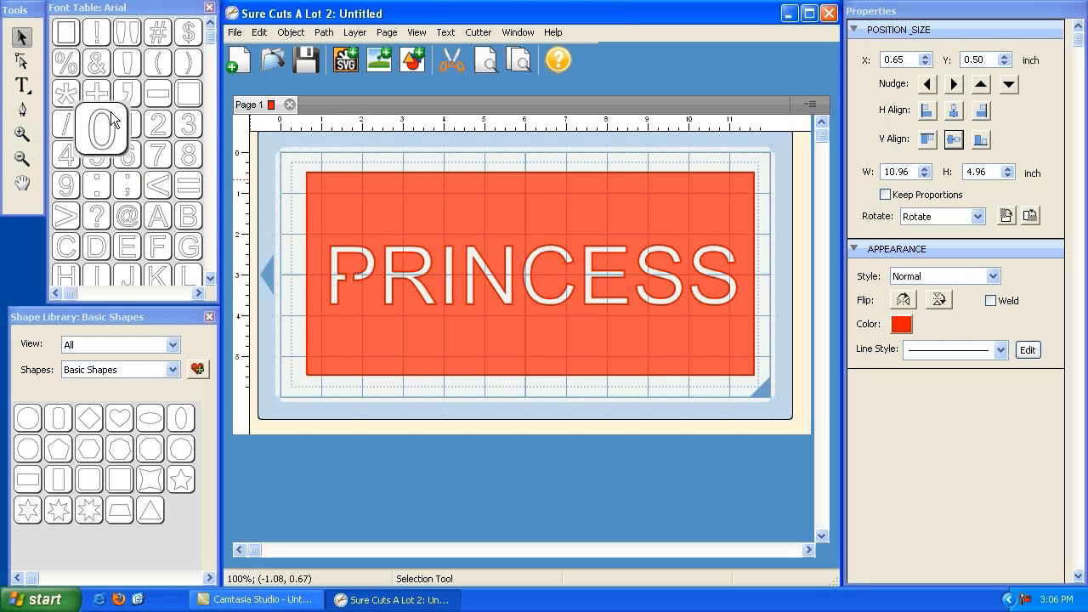
# Step: Add another vertical rectangle, size it to about 0.13 by 1.73 inches and place it across the R near X 2.90, Y 2.65
pyautogui.click(64, 474)
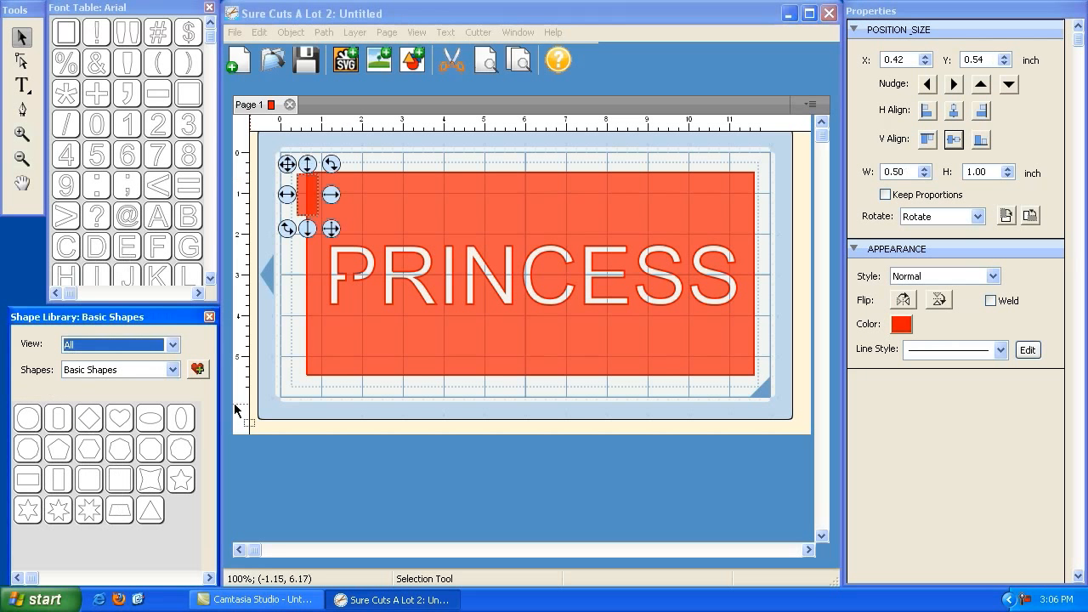
pyautogui.moveTo(302, 183); pyautogui.dragTo(359, 191)
pyautogui.moveTo(391, 228); pyautogui.dragTo(375, 218)
pyautogui.moveTo(347, 170); pyautogui.dragTo(390, 254)
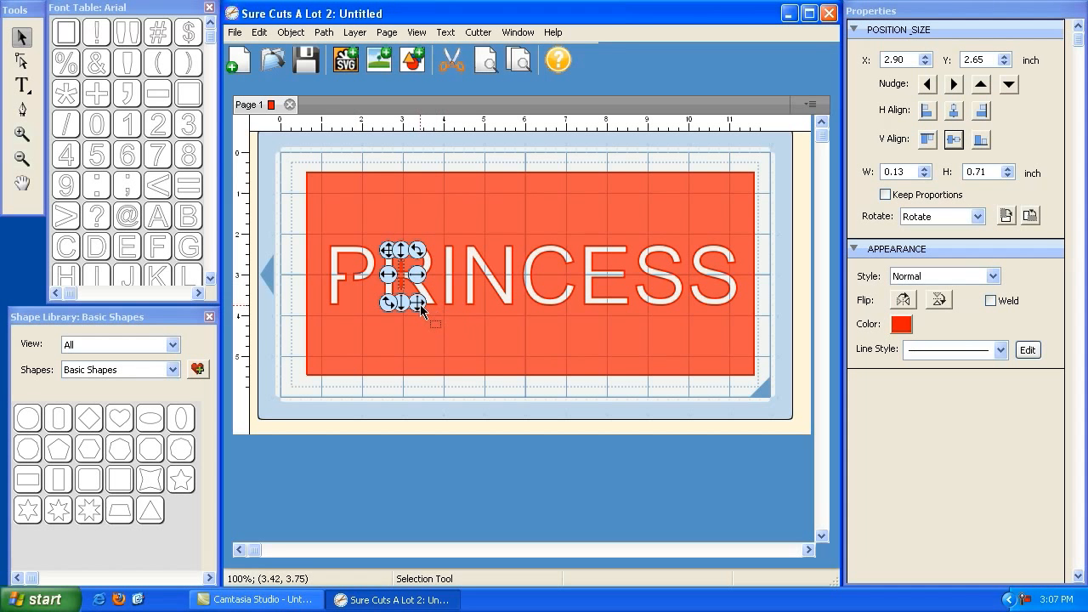
pyautogui.moveTo(419, 301); pyautogui.dragTo(419, 334)
pyautogui.moveTo(419, 371); pyautogui.dragTo(419, 371)
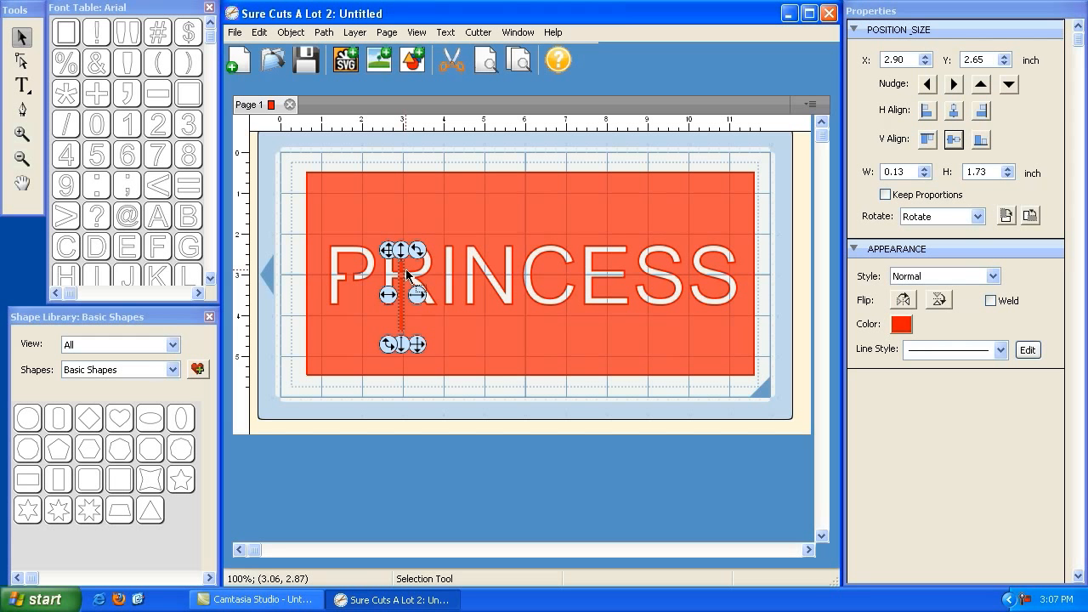
pyautogui.click(778, 397)
pyautogui.moveTo(778, 395); pyautogui.dragTo(289, 145)
pyautogui.click(304, 129)
pyautogui.click(260, 32)
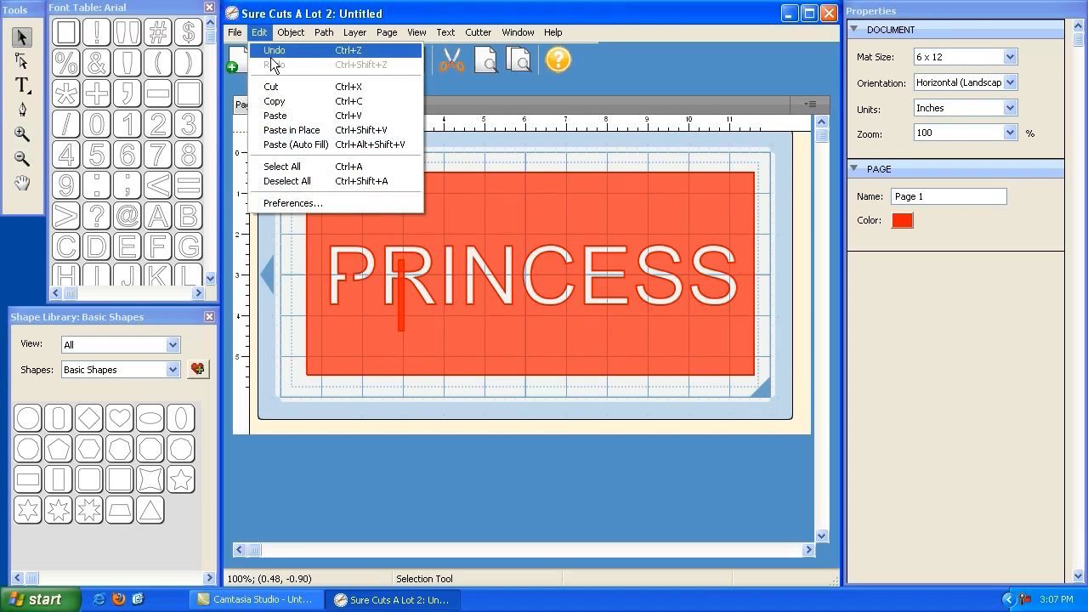
pyautogui.click(280, 165)
pyautogui.click(383, 147)
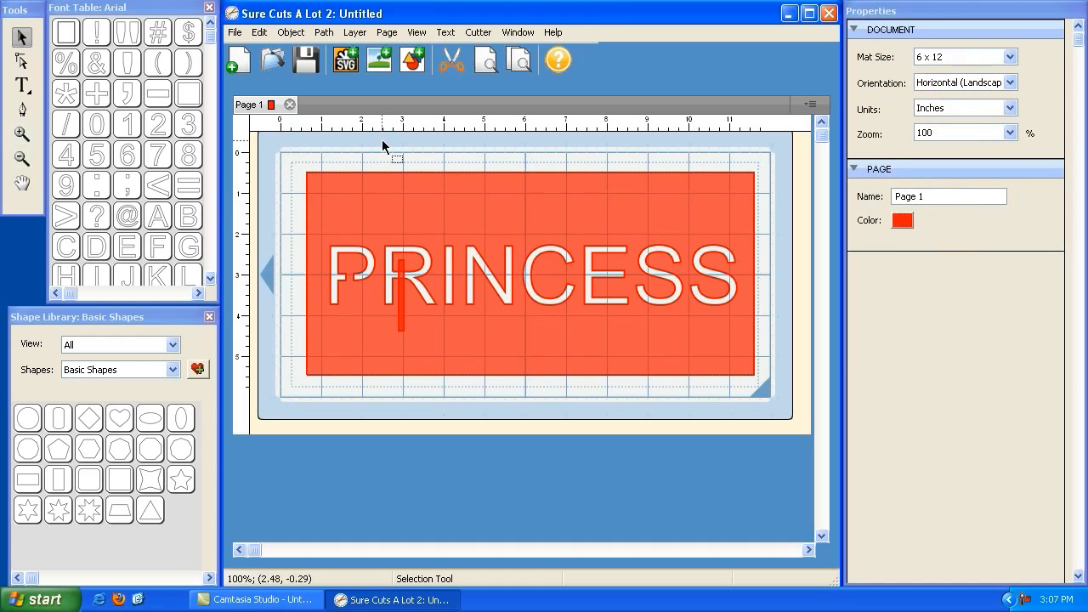
# Step: Select everything on the mat and join the narrow strip to the stencil with Union, bridging the R's inner area
pyautogui.rightClick(319, 151)
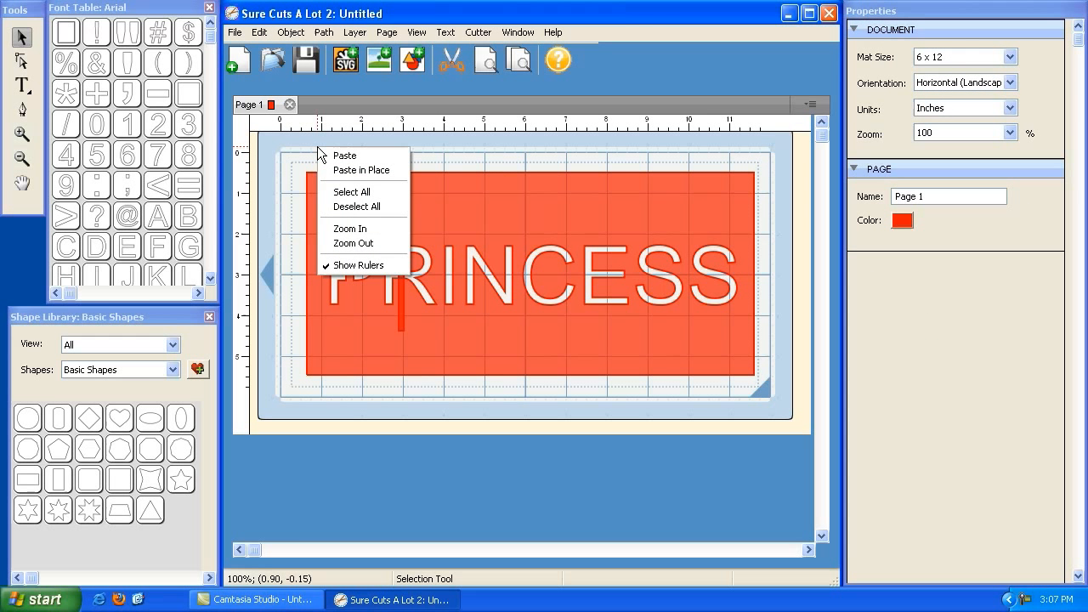
pyautogui.click(340, 189)
pyautogui.click(323, 32)
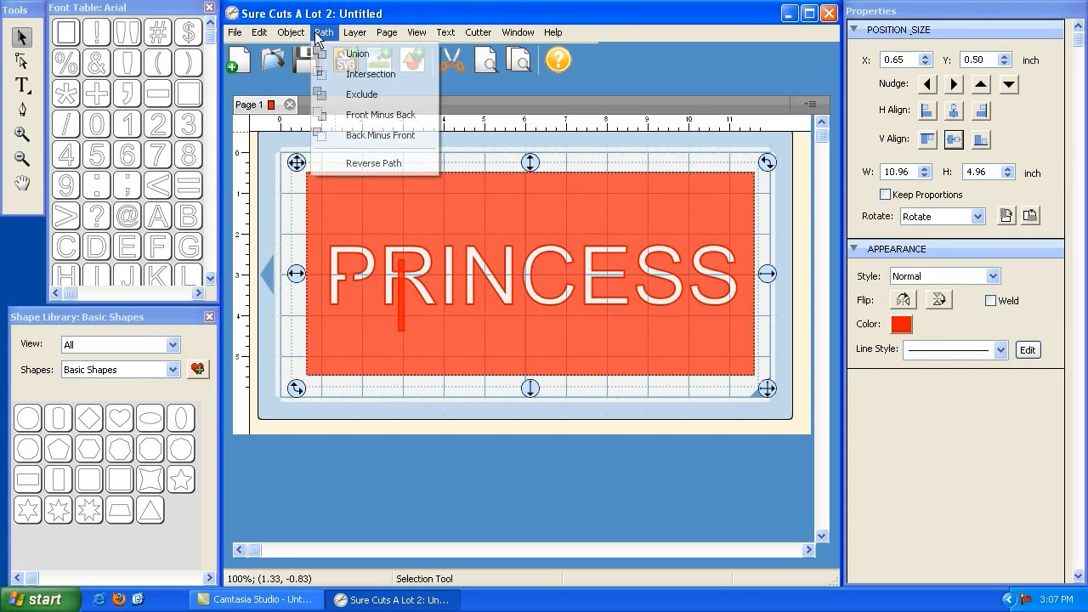
pyautogui.click(356, 54)
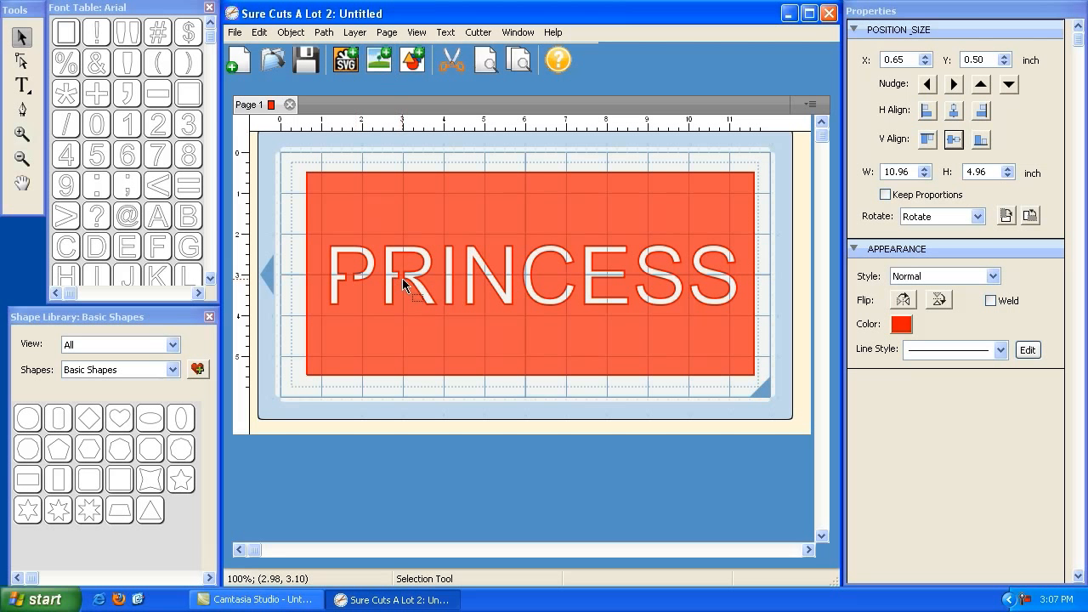
pyautogui.click(21, 135)
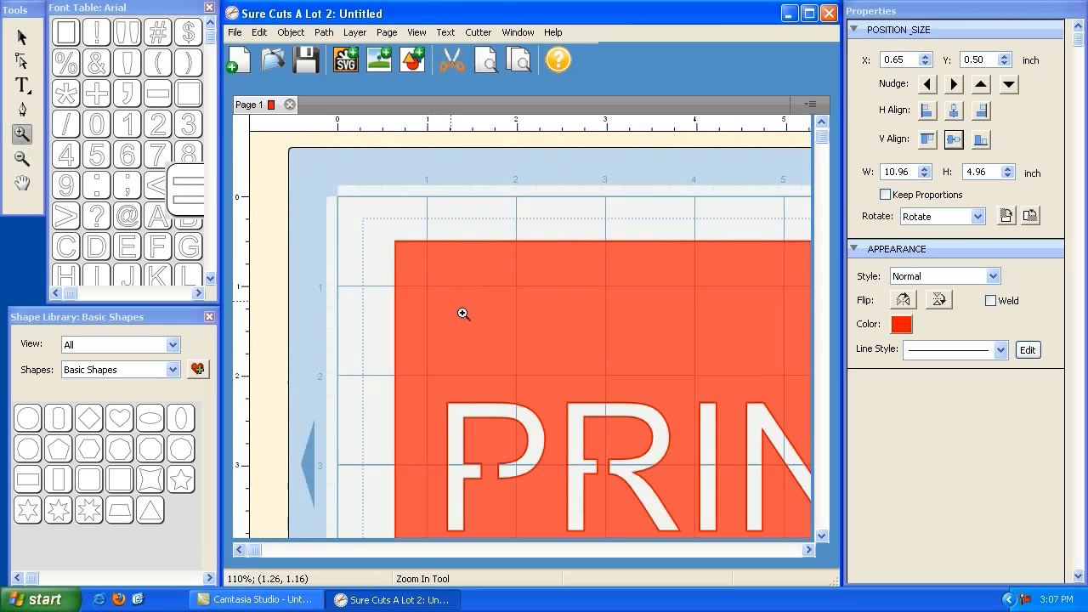
# Step: Try deleting the lower corner point at the cut end of the P's left bar with the Draw tool, and undo the deletion
pyautogui.click(572, 388)
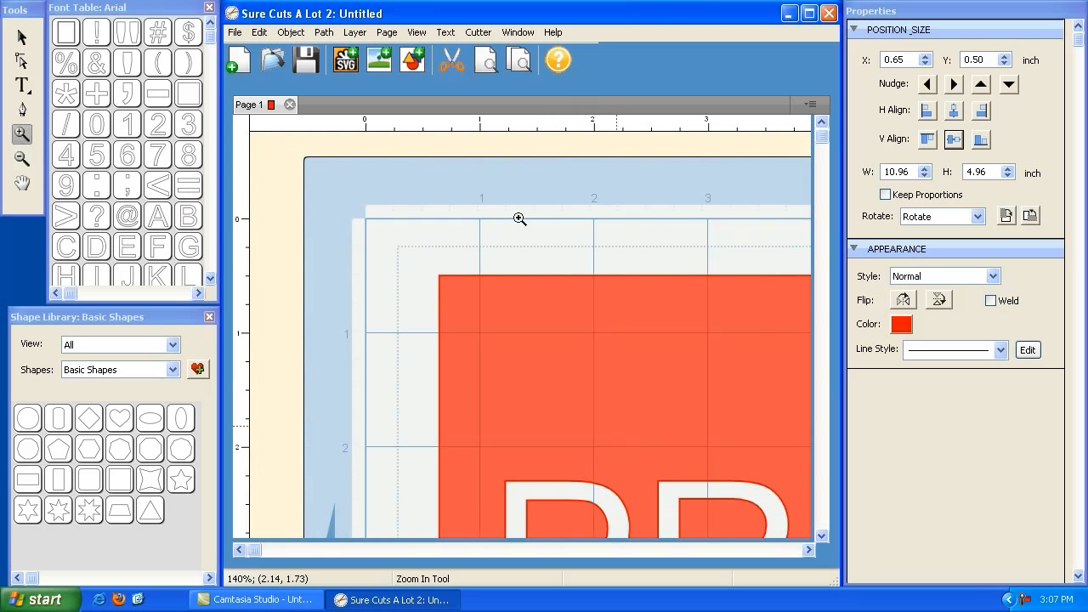
pyautogui.moveTo(820, 133); pyautogui.dragTo(836, 318)
pyautogui.moveTo(253, 545); pyautogui.dragTo(330, 549)
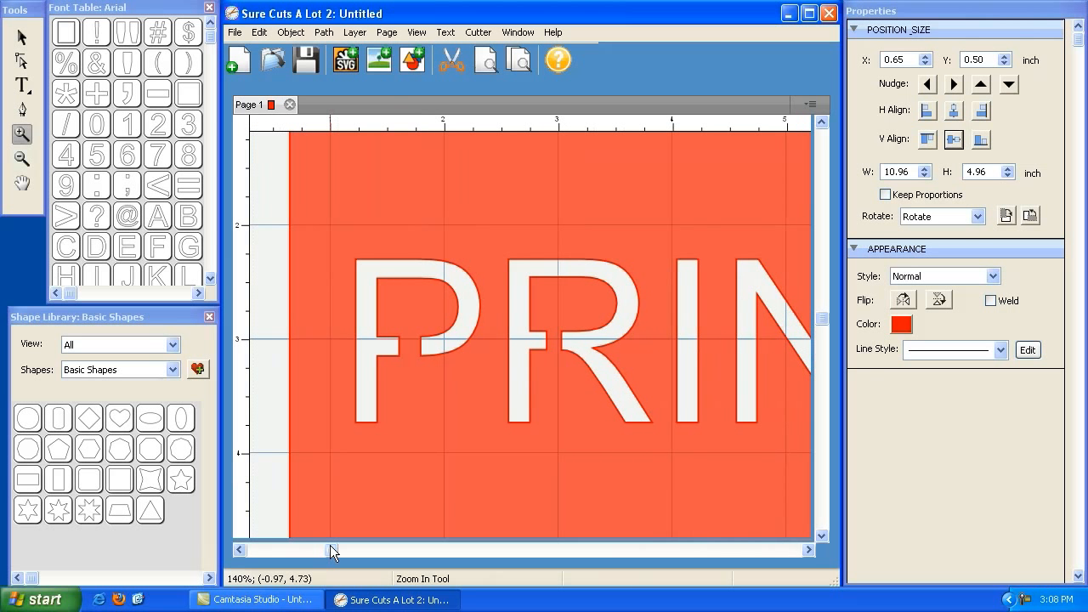
pyautogui.click(22, 109)
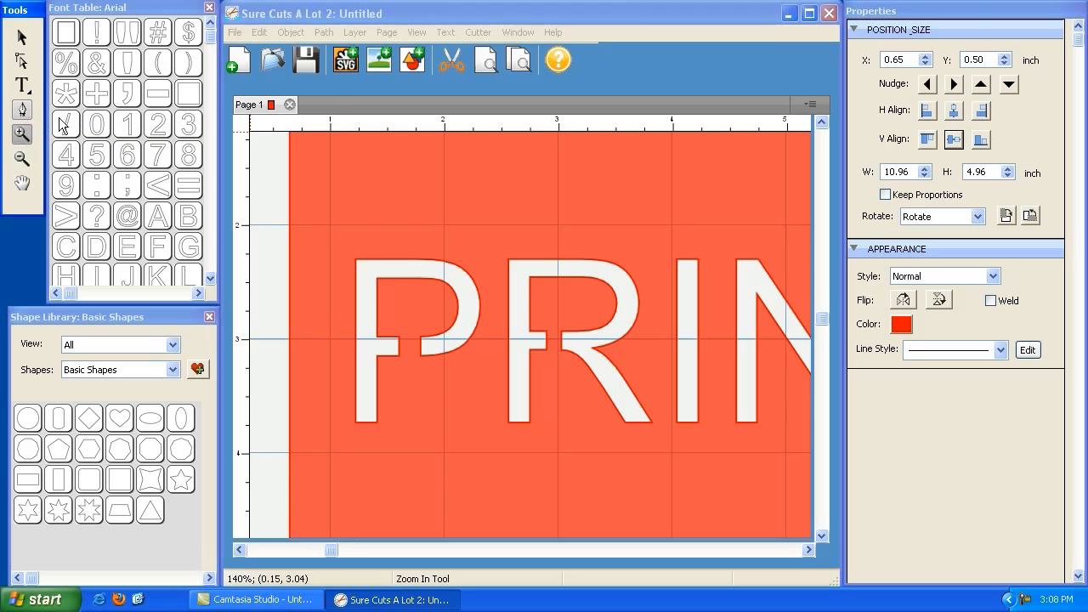
pyautogui.click(398, 355)
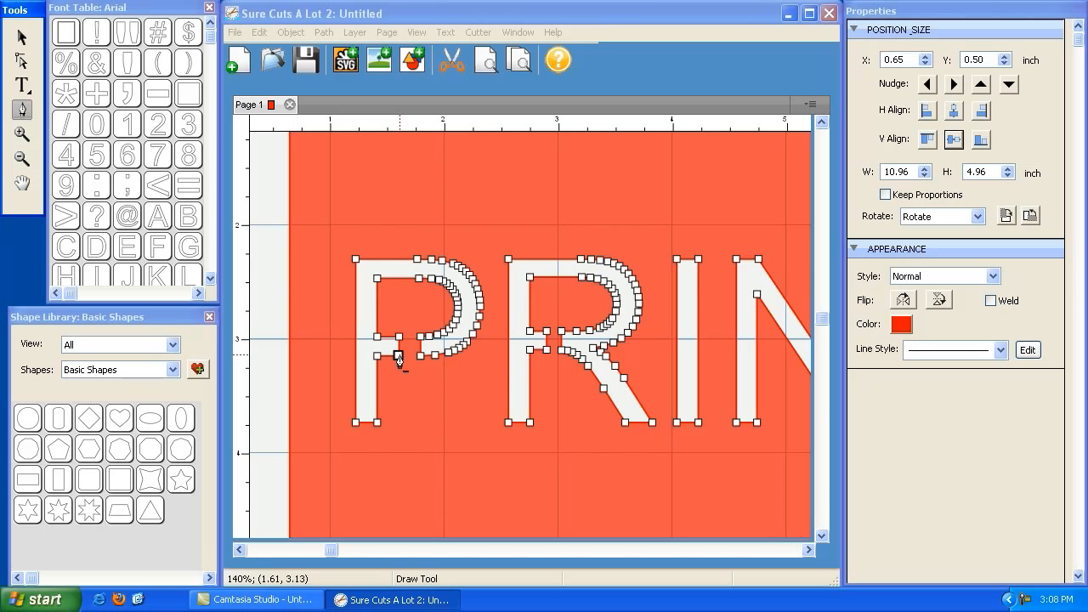
pyautogui.click(399, 356)
pyautogui.click(387, 360)
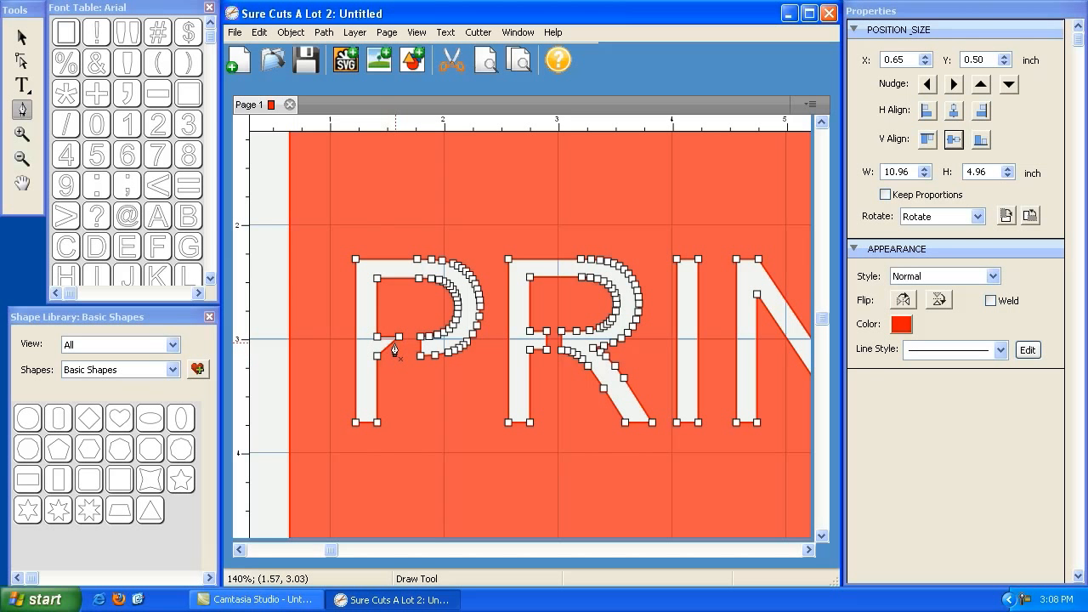
pyautogui.click(259, 31)
pyautogui.click(268, 53)
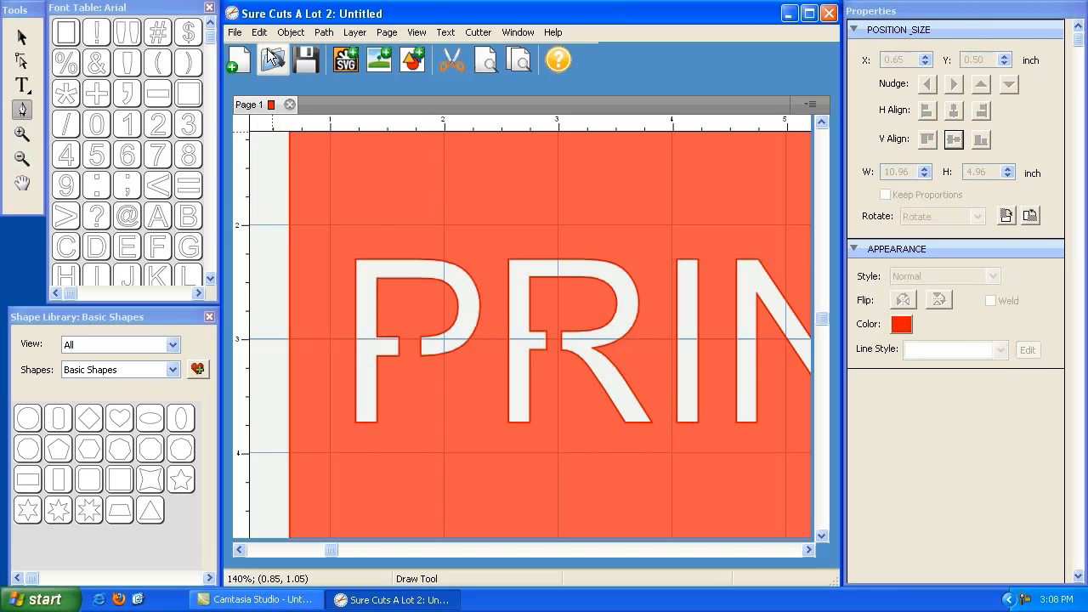
# Step: With the Shape tool, shift both end points of the P's left bar sideways to narrow the bridge gap to about 0.1 inch
pyautogui.click(22, 62)
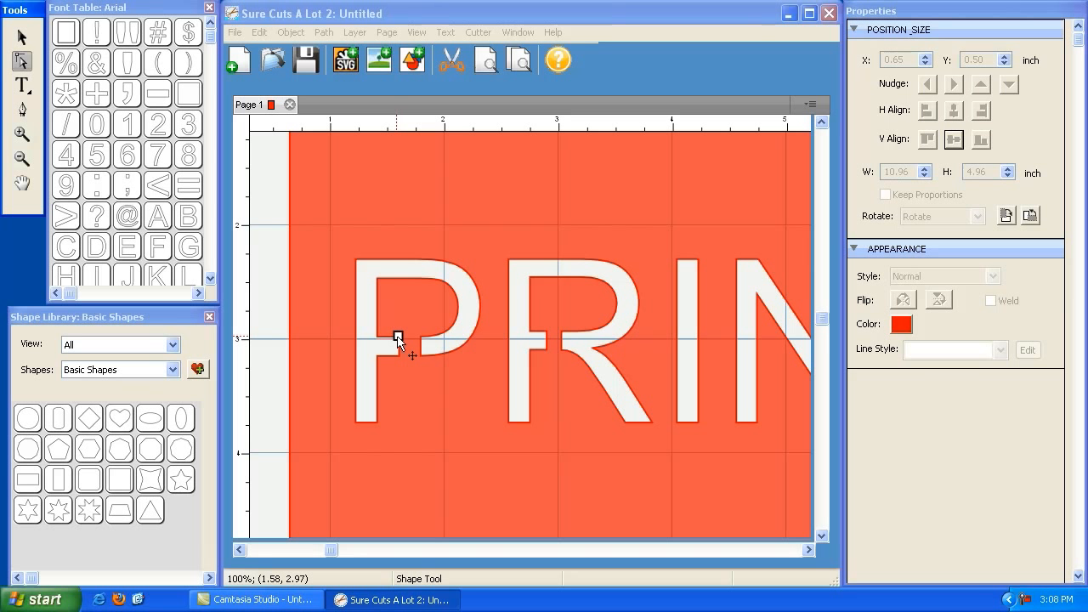
pyautogui.click(399, 336)
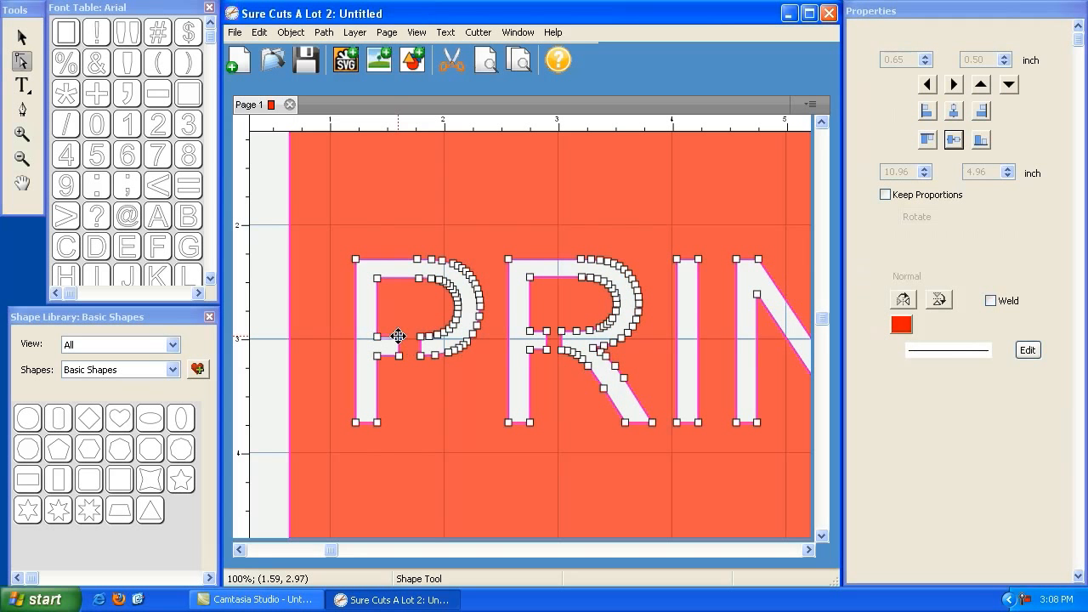
pyautogui.click(409, 337)
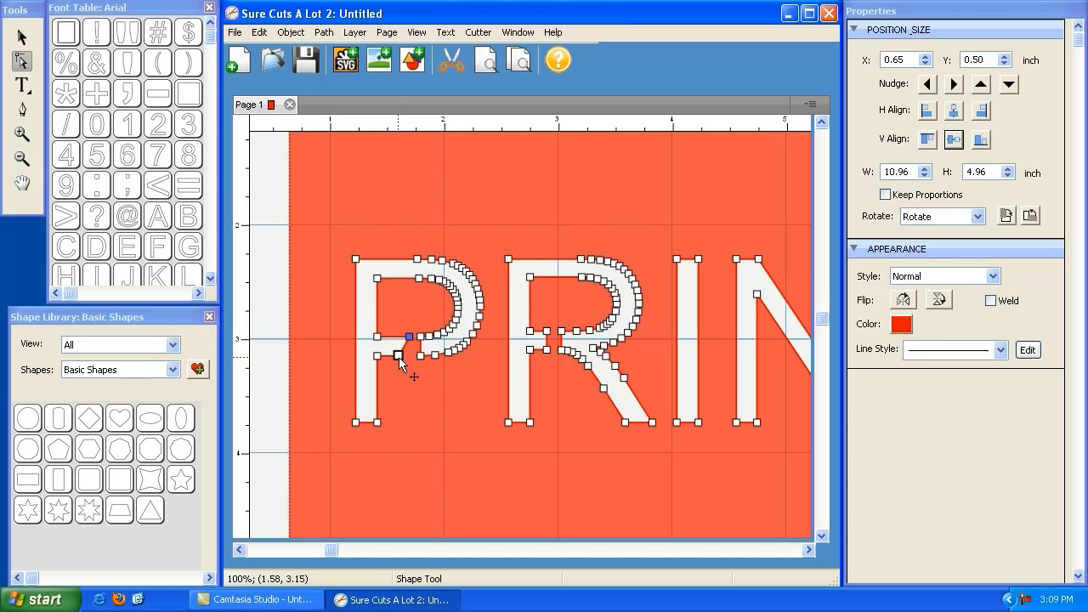
pyautogui.moveTo(399, 357); pyautogui.dragTo(409, 356)
# Step: Add an extra point with the Draw tool on the lower edge of the P's left bar near its cut end
pyautogui.click(23, 111)
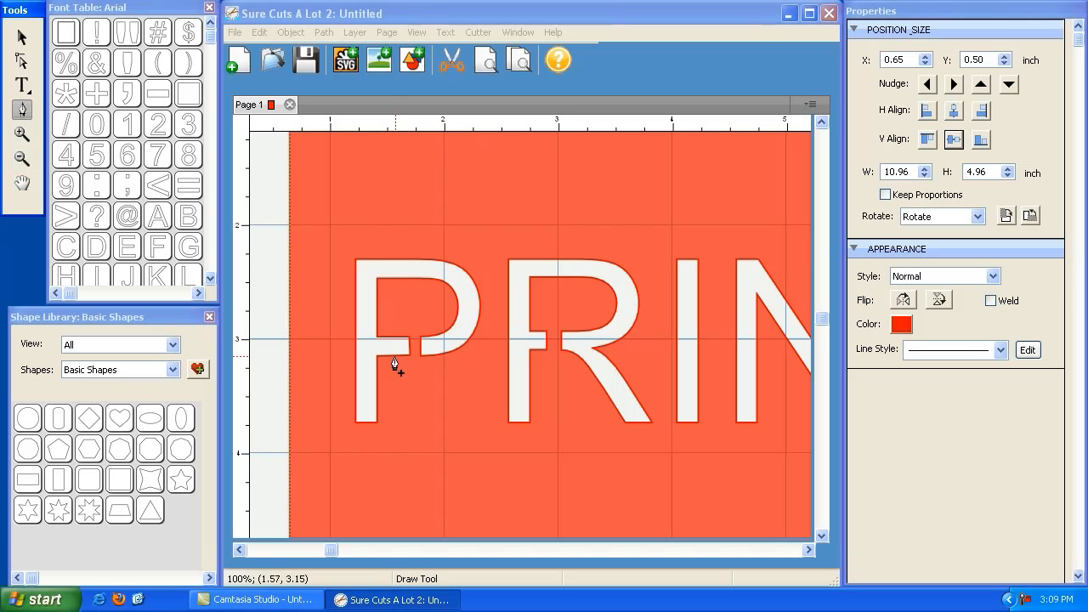
pyautogui.click(395, 357)
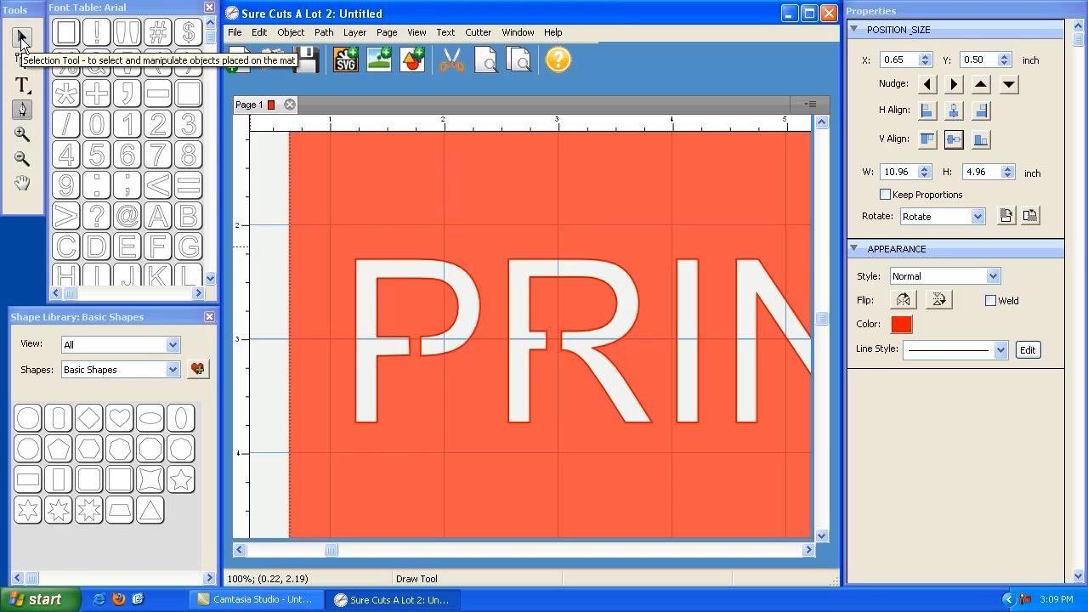
# Step: Try pulling the added point on the P's lower bar downward with the Shape tool, and undo the move
pyautogui.click(22, 61)
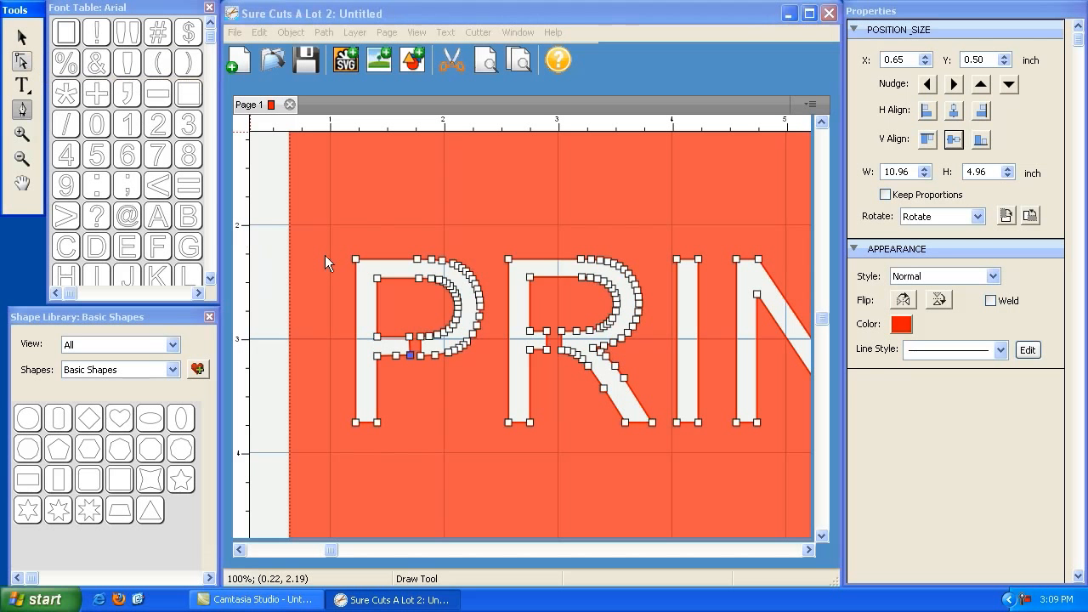
pyautogui.click(395, 364)
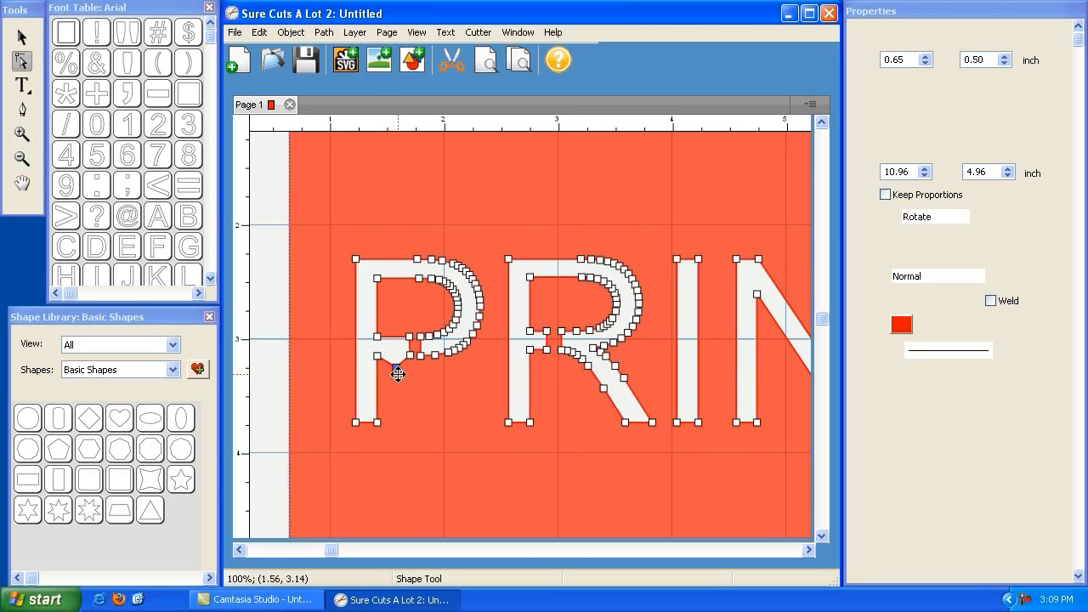
pyautogui.moveTo(396, 355); pyautogui.dragTo(395, 367)
pyautogui.click(22, 36)
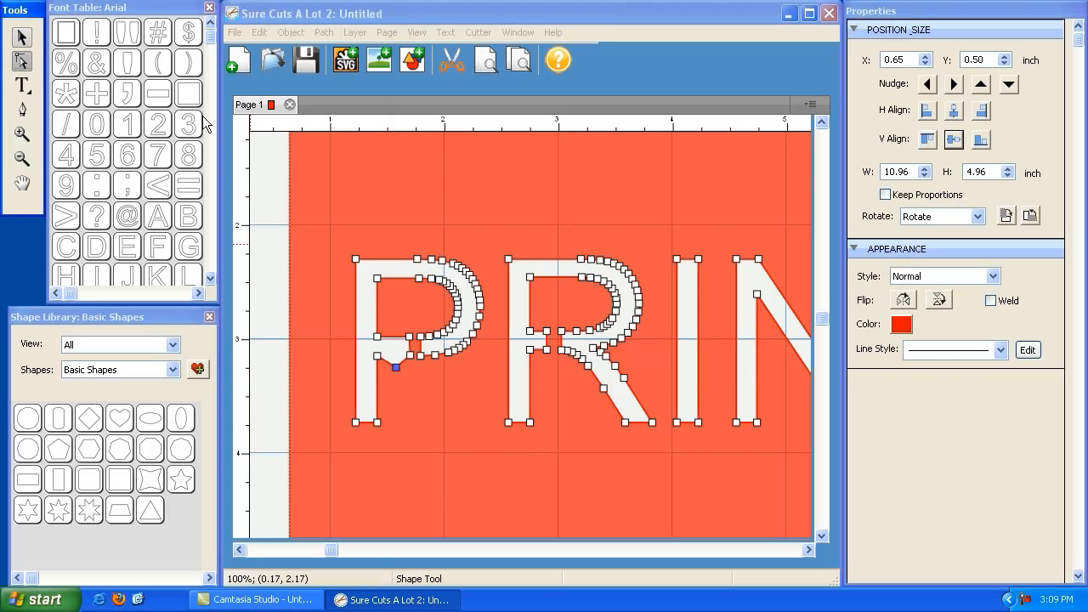
pyautogui.click(470, 200)
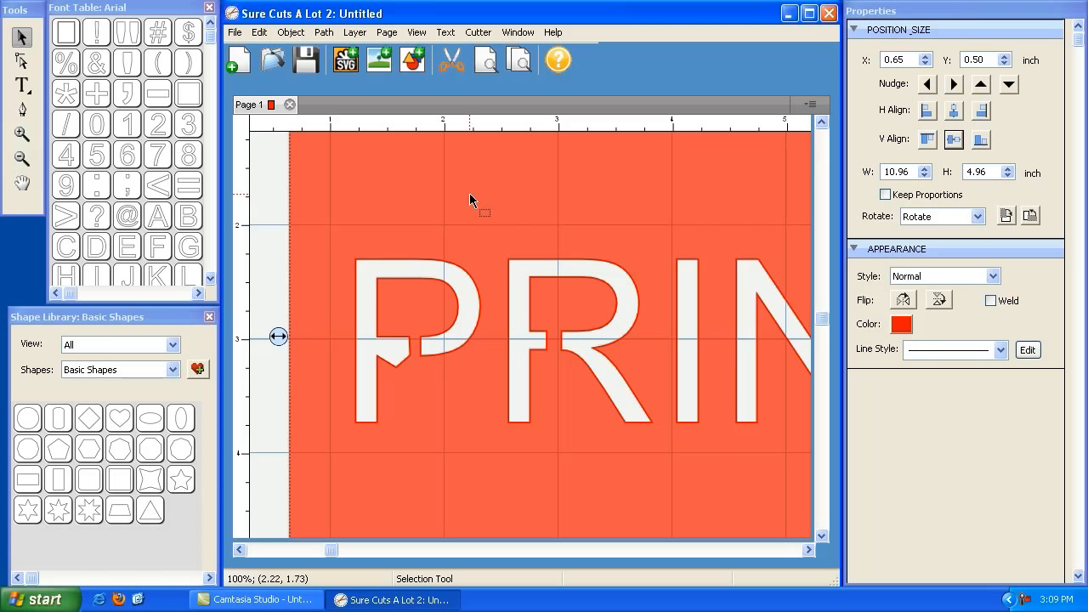
pyautogui.hotkey('ctrl', 'z')
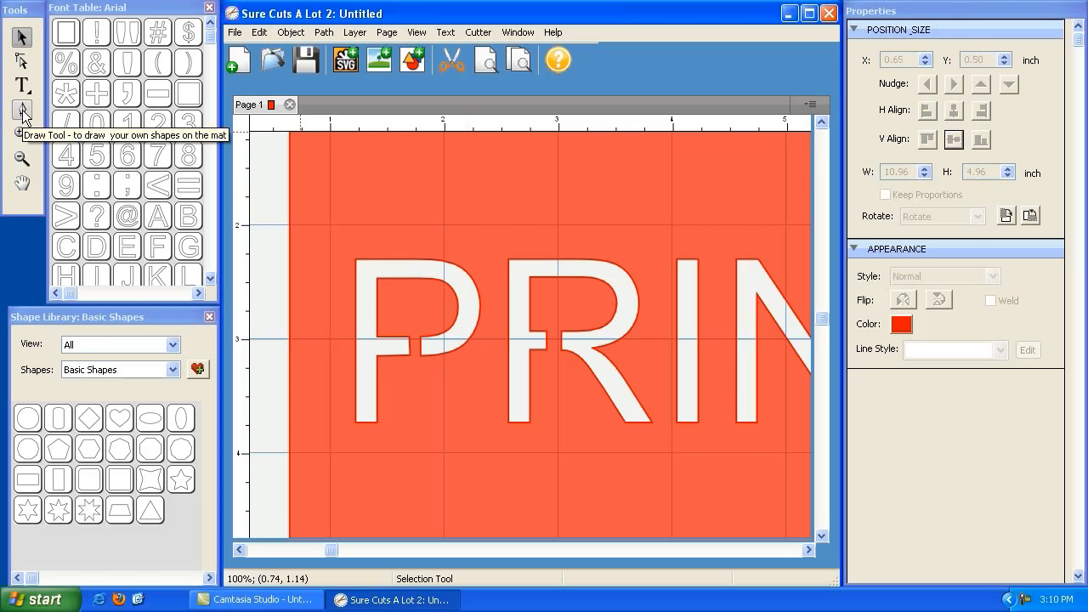
# Step: With the Shape tool, shift both end points of the R's short left bar toward its leg to narrow the bridge gap
pyautogui.click(22, 61)
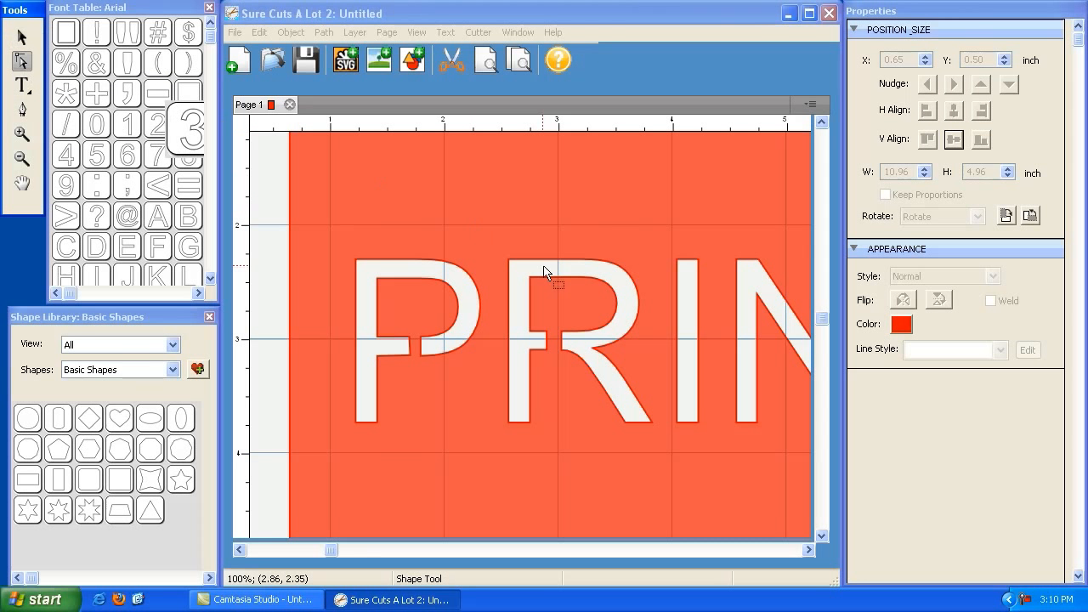
pyautogui.click(547, 333)
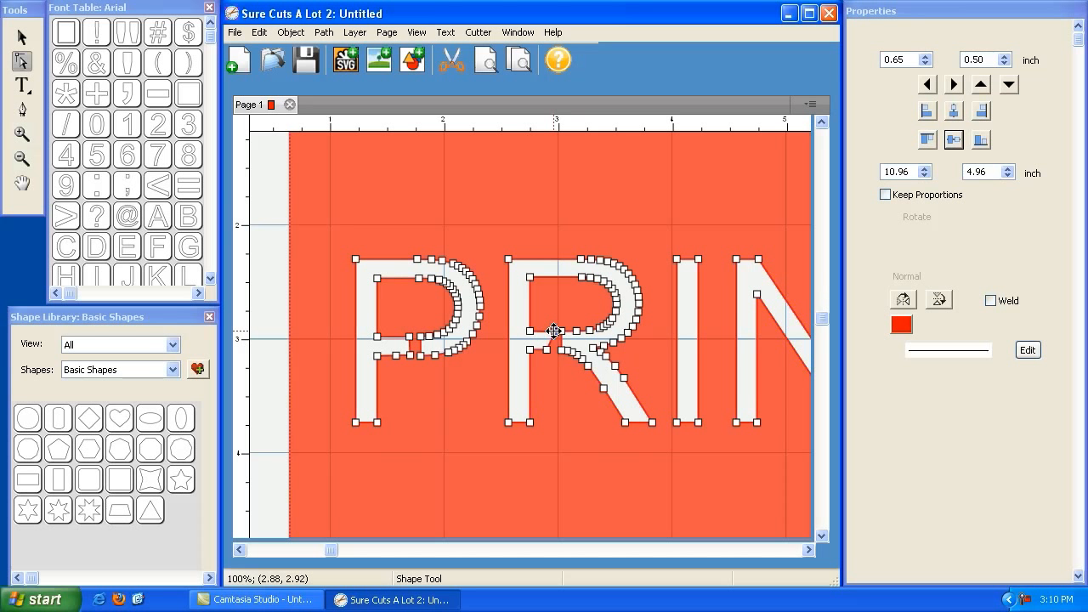
pyautogui.click(554, 331)
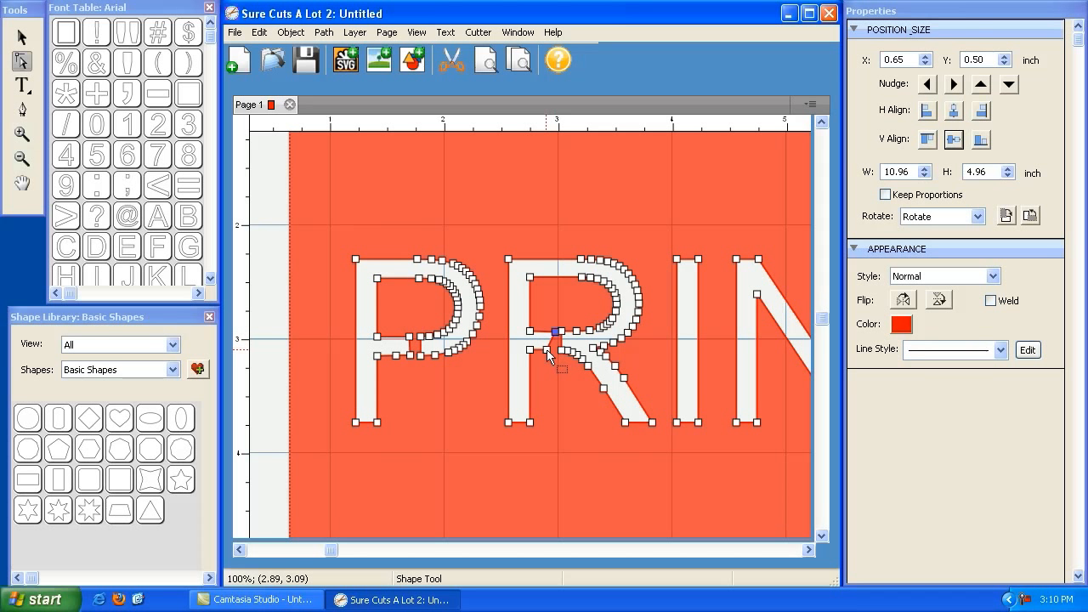
pyautogui.moveTo(547, 351); pyautogui.dragTo(552, 351)
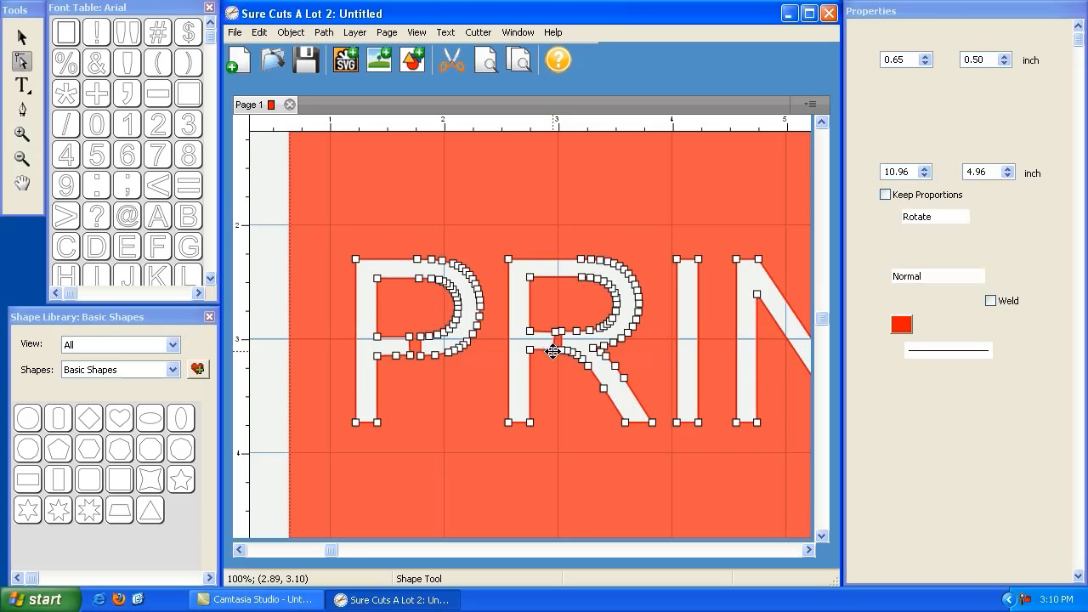
pyautogui.click(553, 349)
pyautogui.press('Escape')
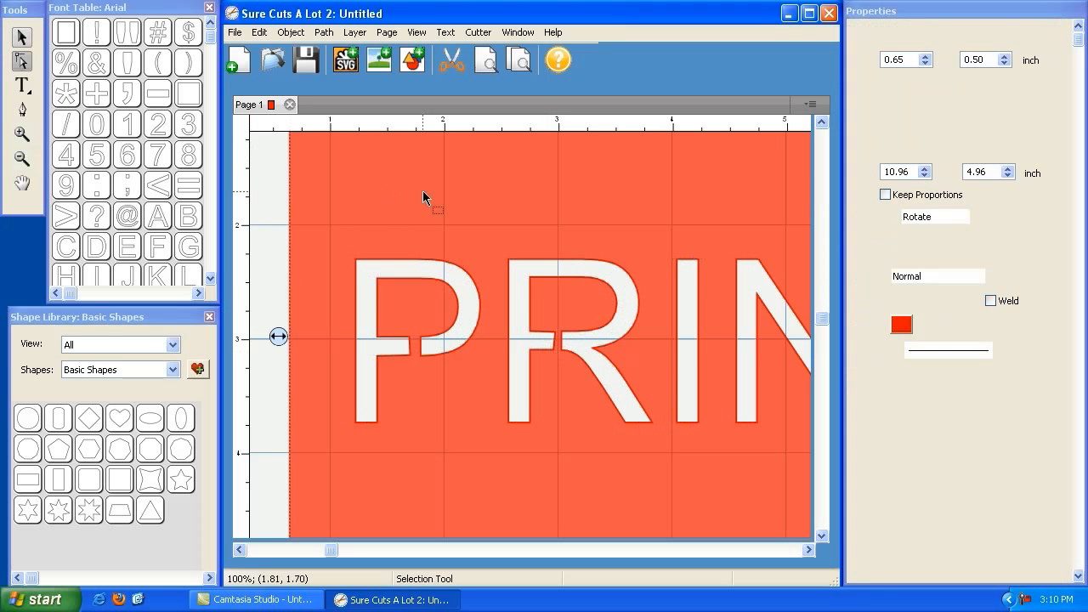
# Step: Shift the stencil to about X 0.68, Y 0.40 and bring the whole PRINCESS design into view at 50% zoom
pyautogui.click(486, 63)
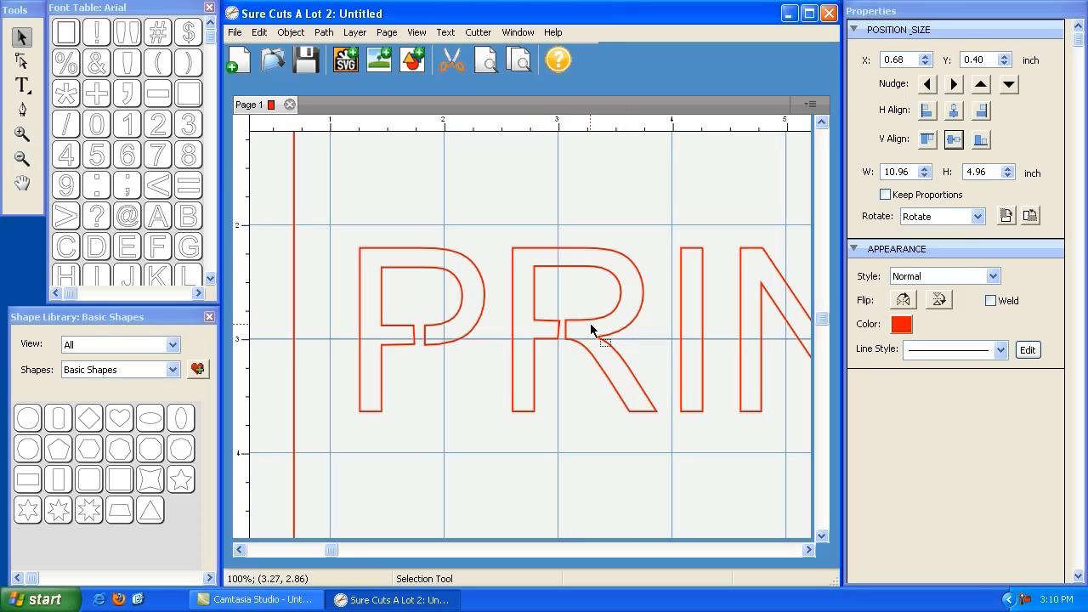
pyautogui.click(22, 159)
pyautogui.click(521, 310)
pyautogui.click(530, 301)
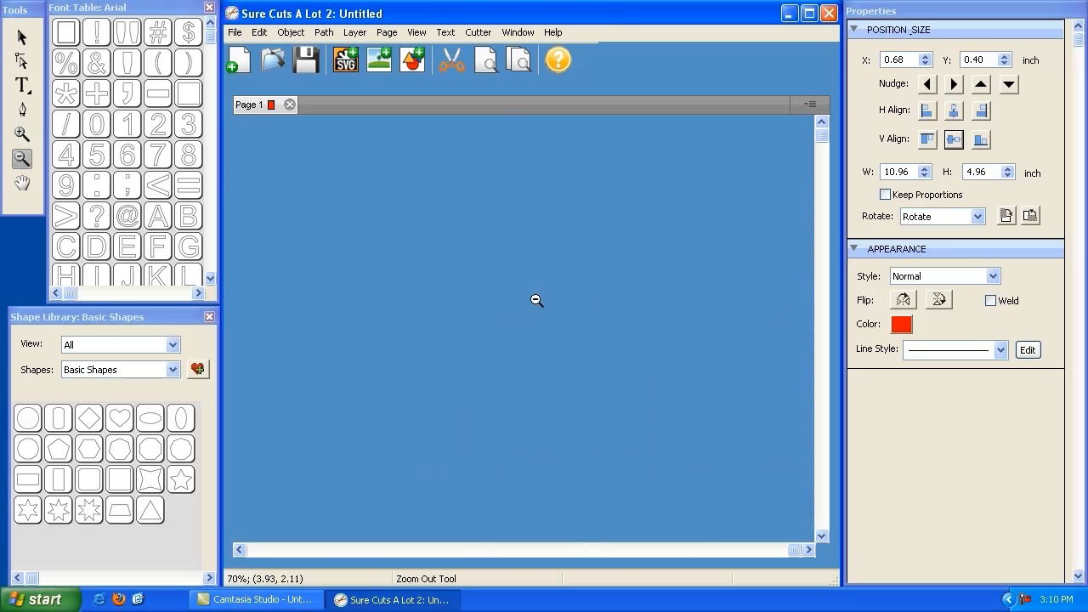
pyautogui.click(536, 301)
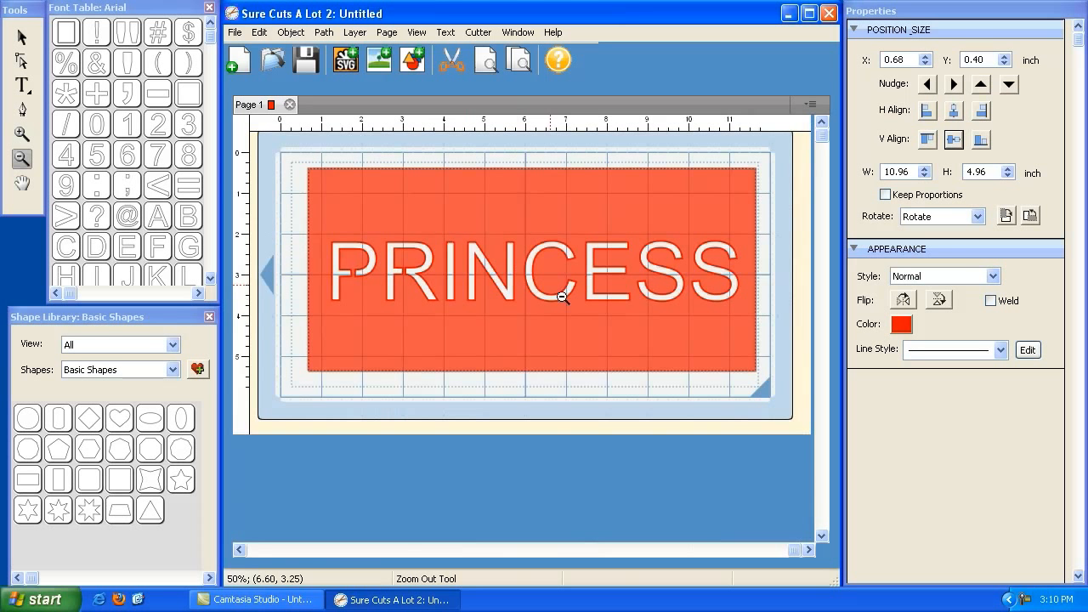
# Step: Start a new empty project and discard the unsaved changes to the stencil
pyautogui.click(245, 65)
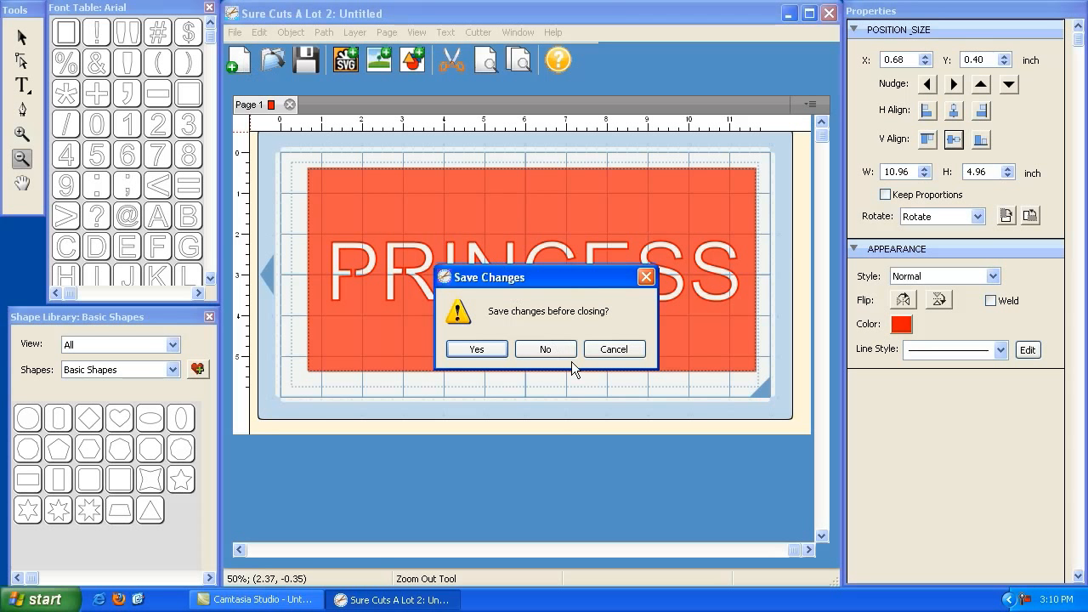
pyautogui.click(553, 347)
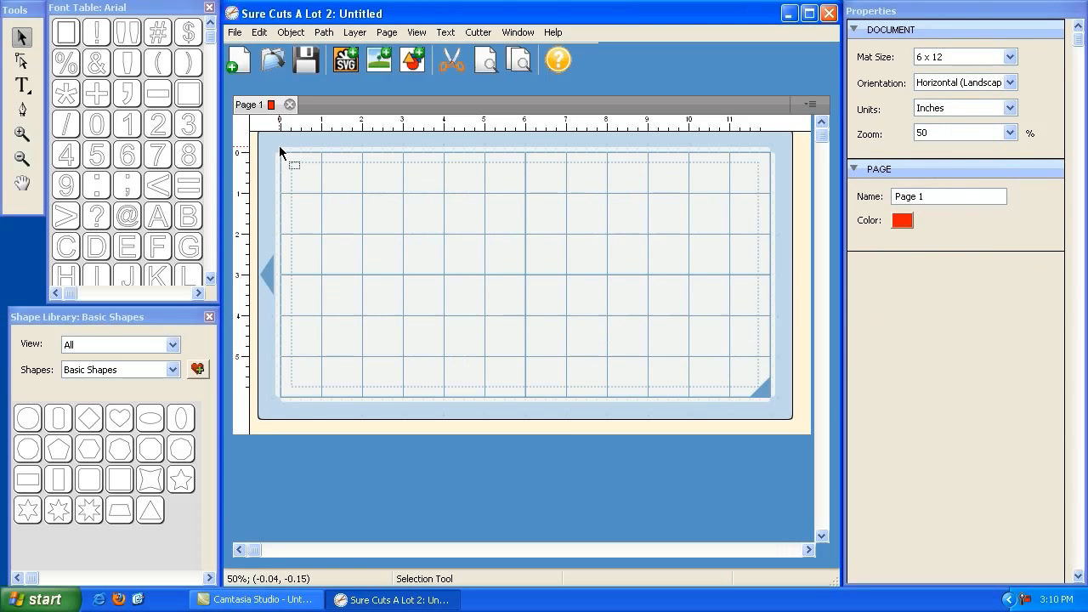
# Step: Add the word PRINCESS as vertical text on the mat near X 2.11, Y 2.05 with the Vertical Type tool
pyautogui.click(21, 88)
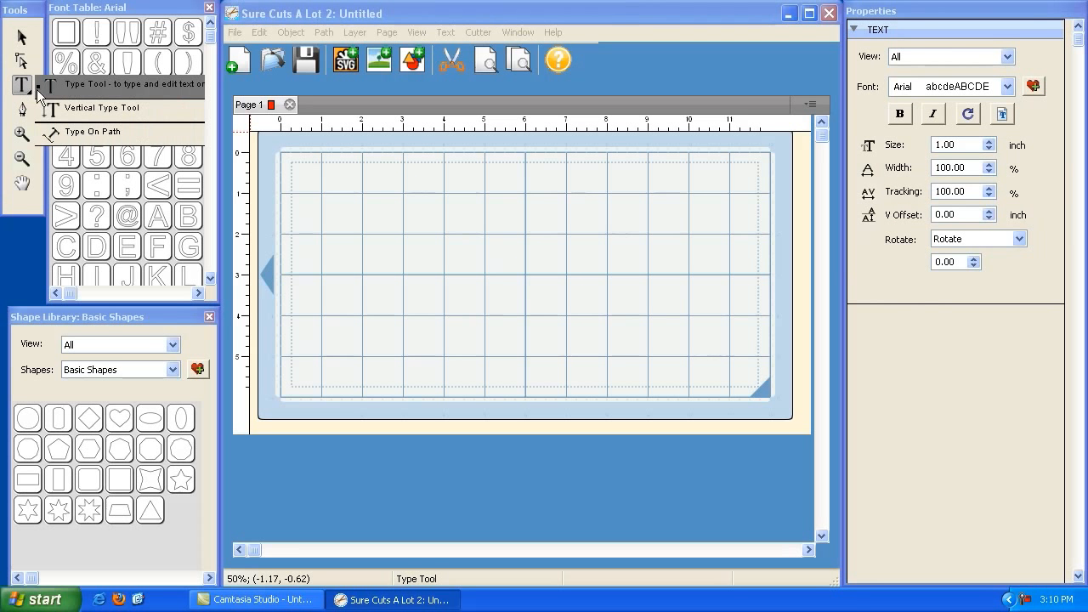
pyautogui.click(99, 111)
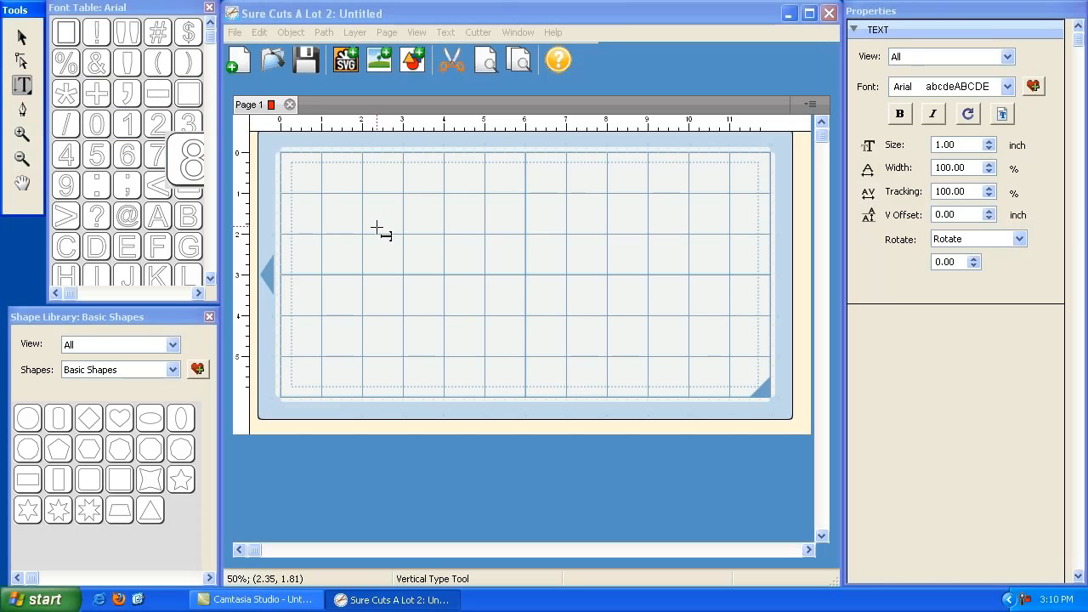
pyautogui.click(377, 233)
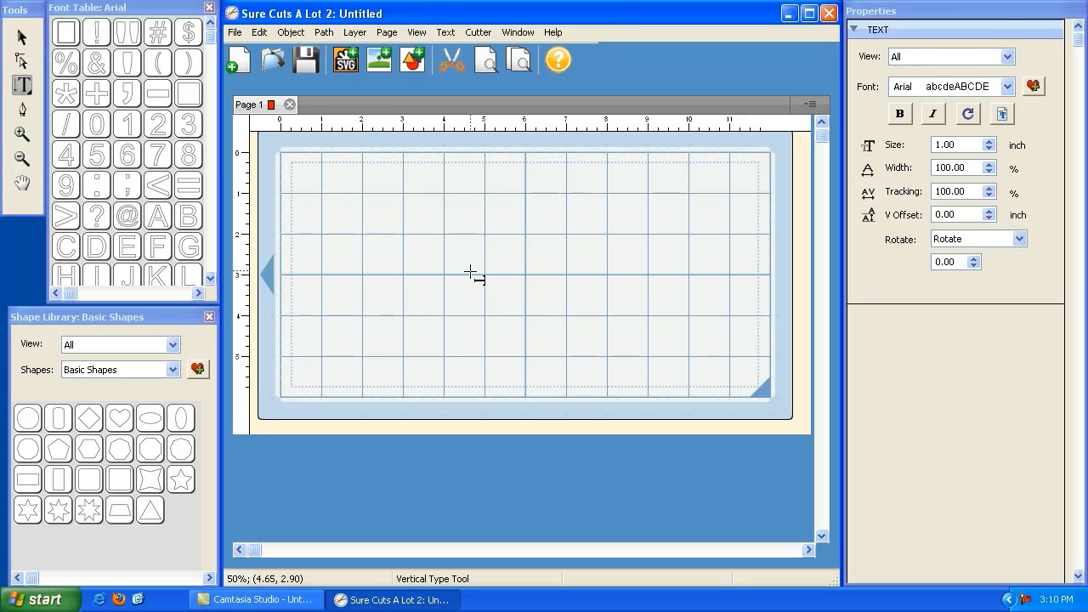
pyautogui.write('PRINC')
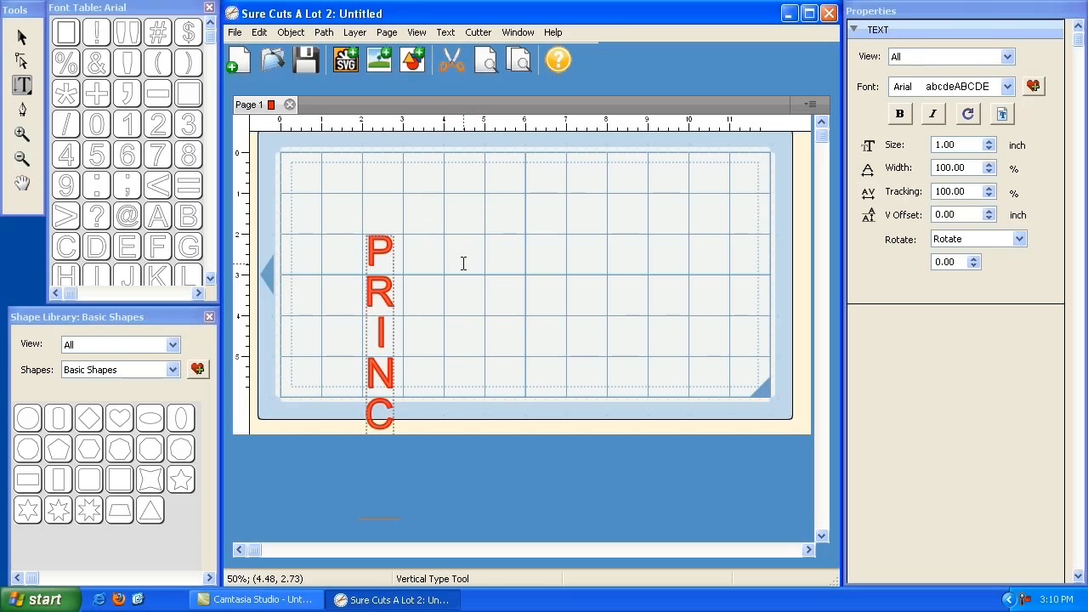
# Step: Move the vertical PRINCESS text up to about X 2.96, Y -0.18 and delete it from the mat
pyautogui.click(22, 37)
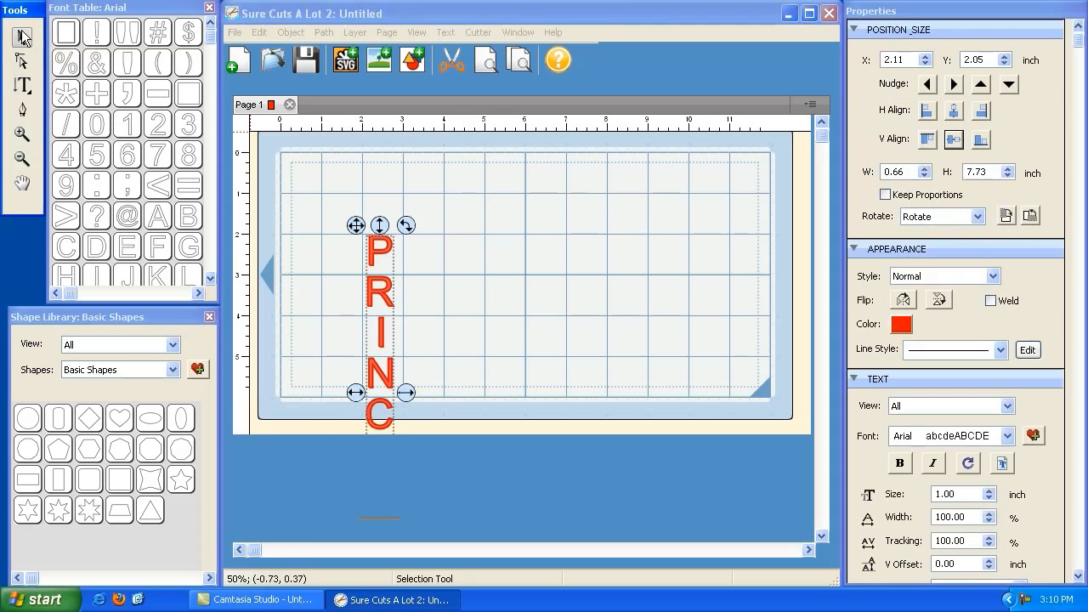
pyautogui.moveTo(353, 226); pyautogui.dragTo(386, 135)
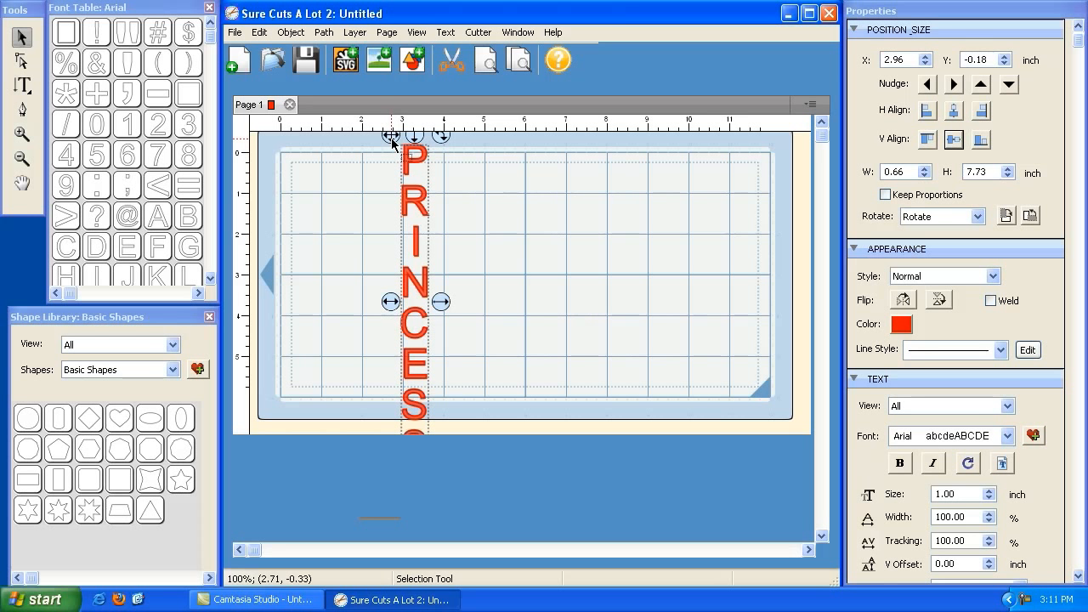
pyautogui.press('Delete')
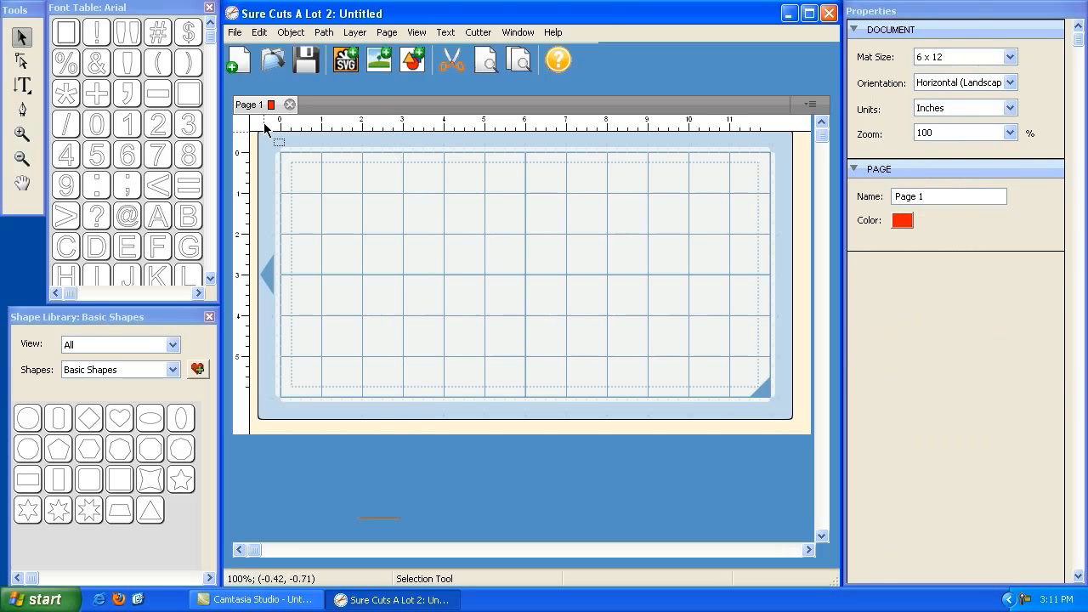
# Step: Switch the text tool to Type On Path
pyautogui.click(23, 86)
pyautogui.click(25, 89)
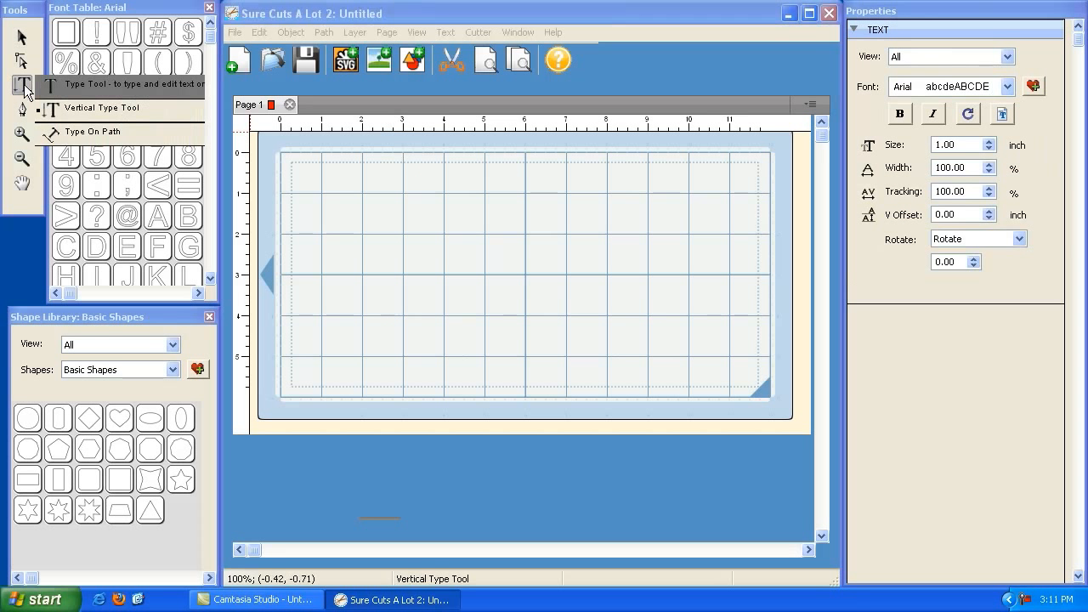
pyautogui.click(94, 137)
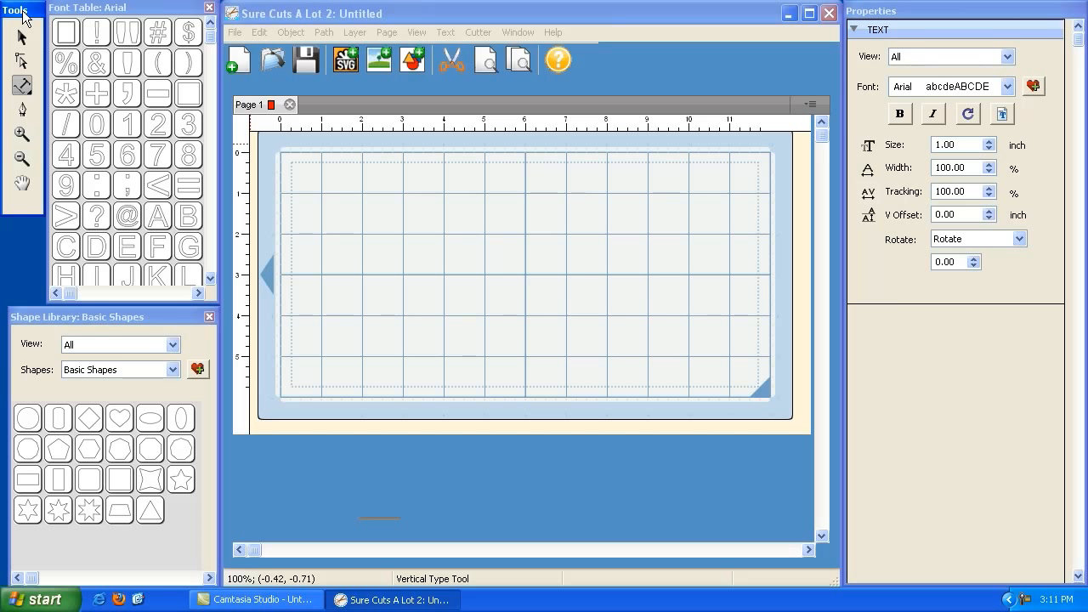
# Step: Draw an open zigzag line from about (2, 4) through (4, 2), (6, 4), (8, 2) to (10, 4) and move it to about X 1.81, Y 2.27
pyautogui.click(23, 113)
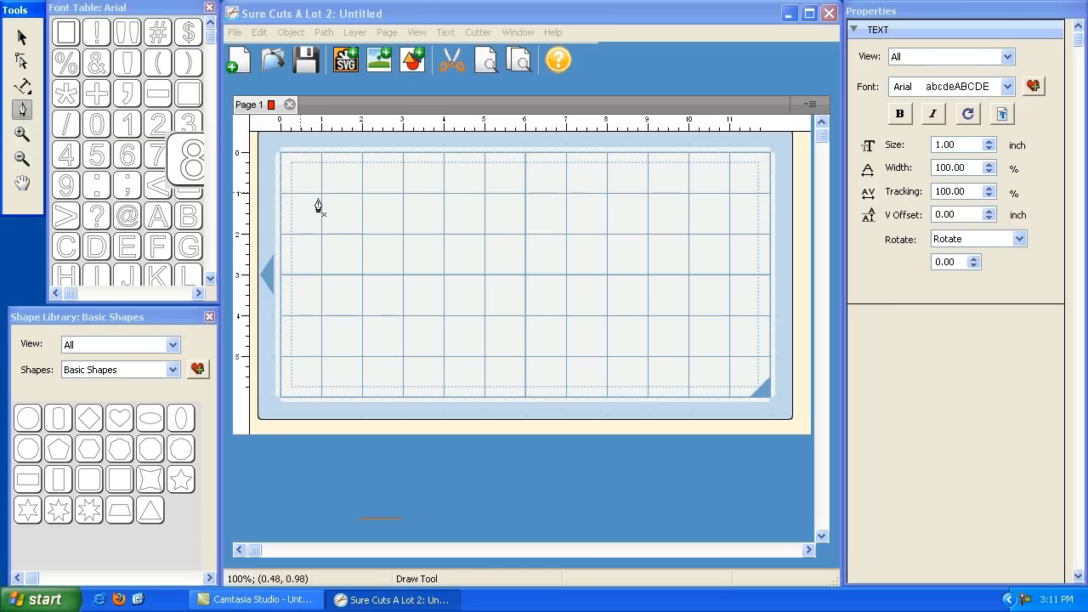
pyautogui.click(362, 316)
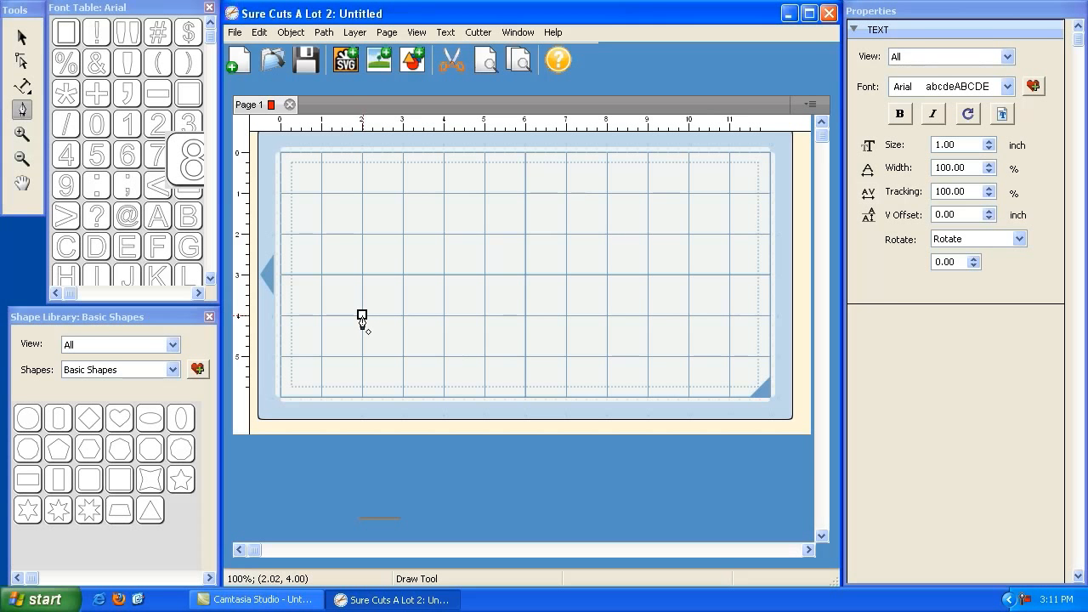
pyautogui.click(444, 233)
pyautogui.click(525, 315)
pyautogui.click(604, 231)
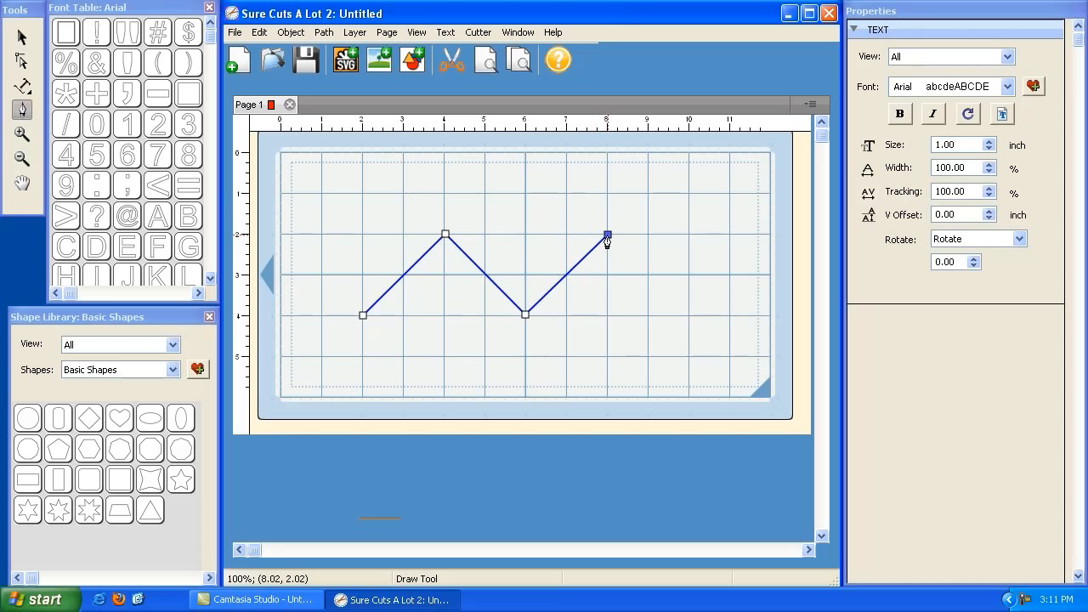
pyautogui.click(689, 315)
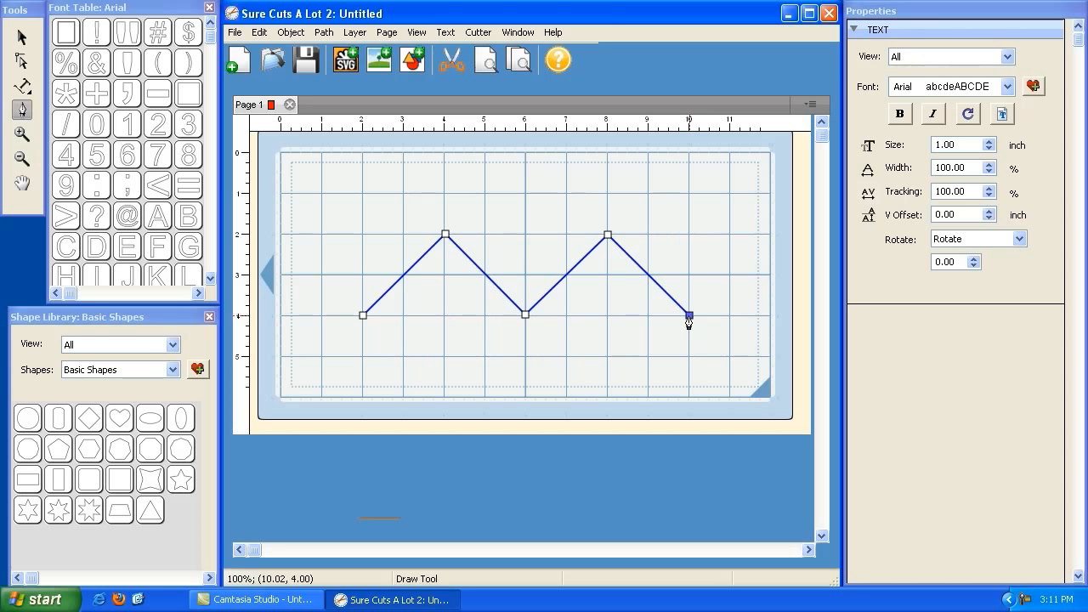
pyautogui.click(689, 315)
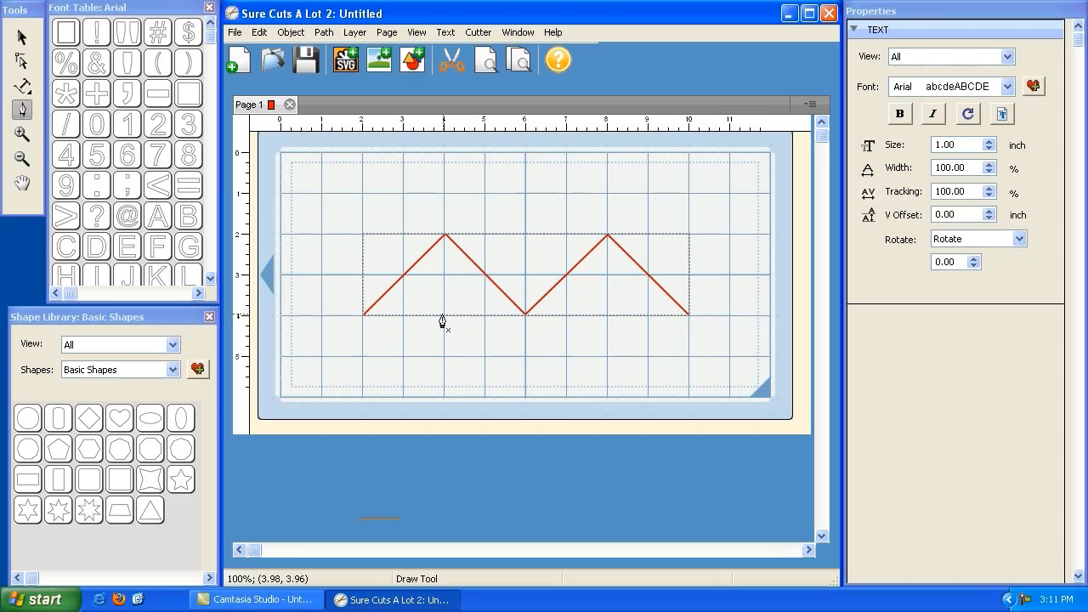
pyautogui.click(31, 46)
pyautogui.moveTo(352, 223); pyautogui.dragTo(344, 235)
# Step: Add the text Happy Birthday along the zigzag with Type On Path and move it to about X 0.90, Y 0.51
pyautogui.click(22, 87)
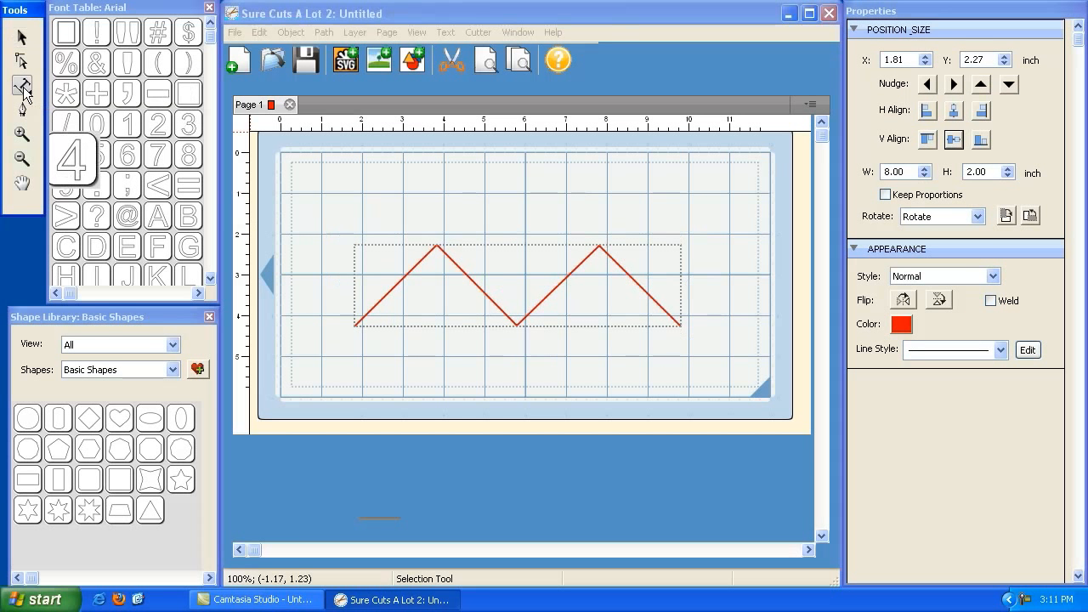
pyautogui.click(24, 91)
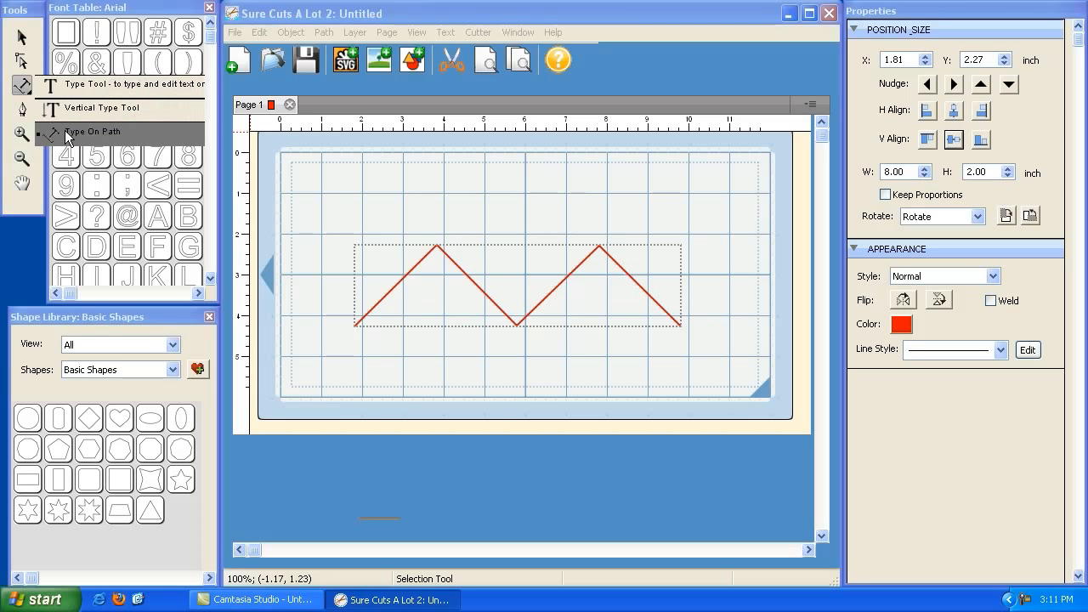
pyautogui.click(68, 133)
pyautogui.click(434, 301)
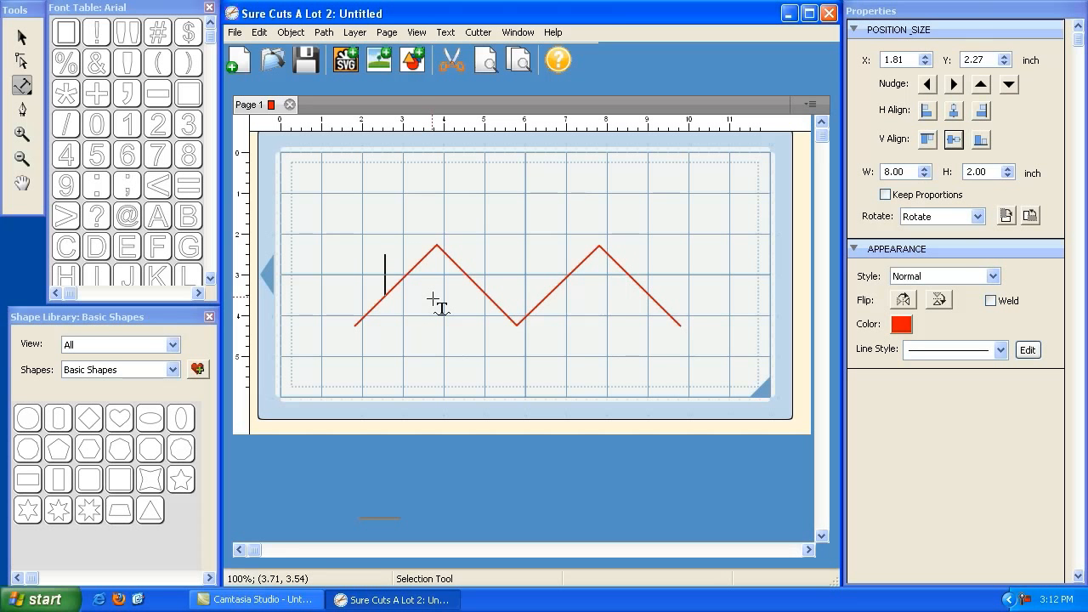
pyautogui.write('Happy')
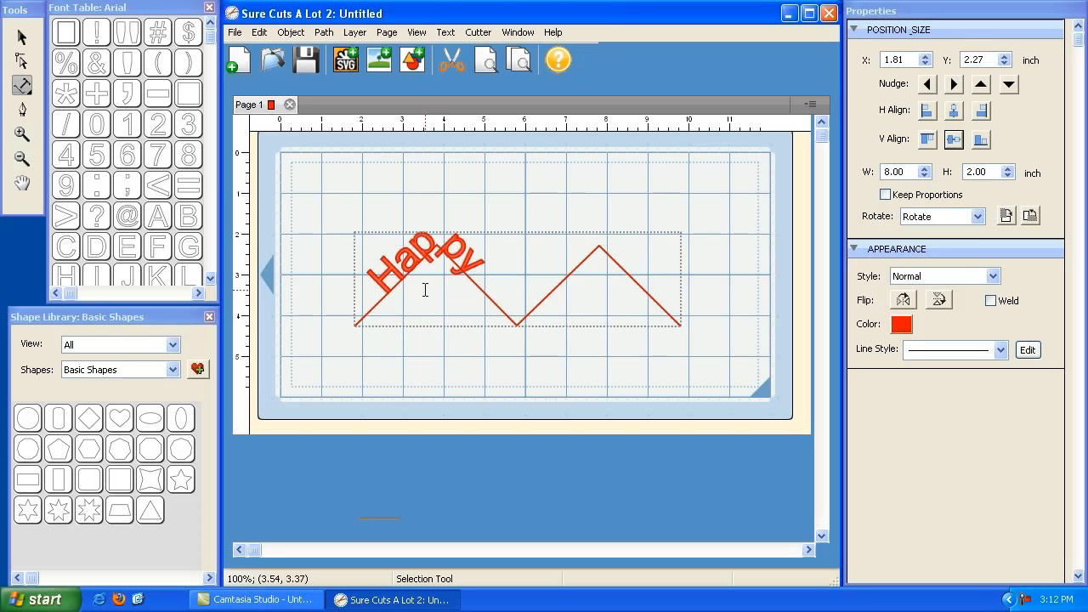
pyautogui.write(' Birthday')
pyautogui.press('Escape')
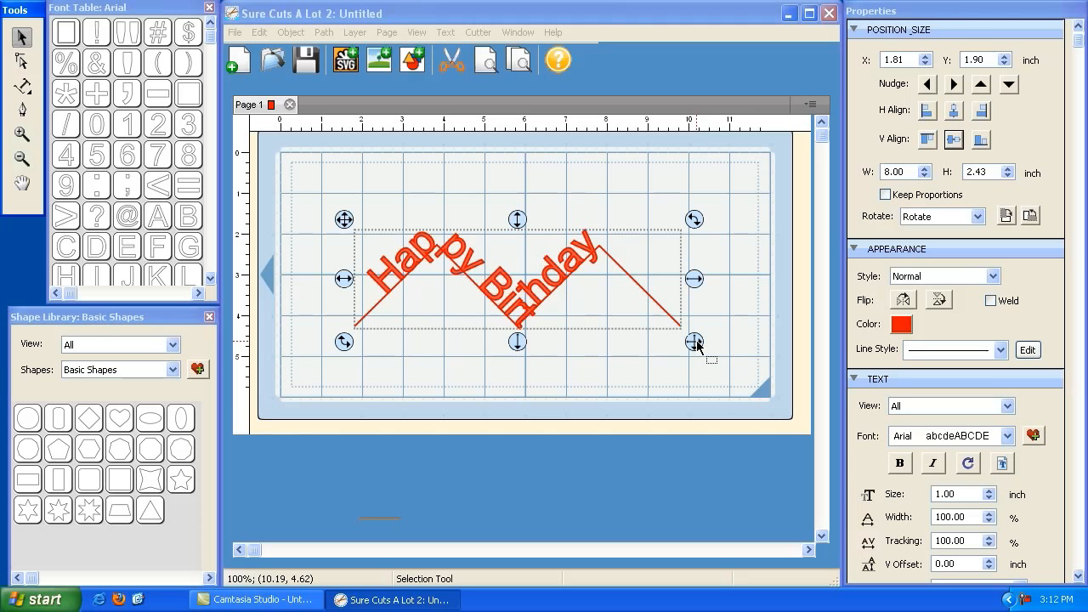
pyautogui.moveTo(344, 219); pyautogui.dragTo(307, 162)
pyautogui.click(408, 354)
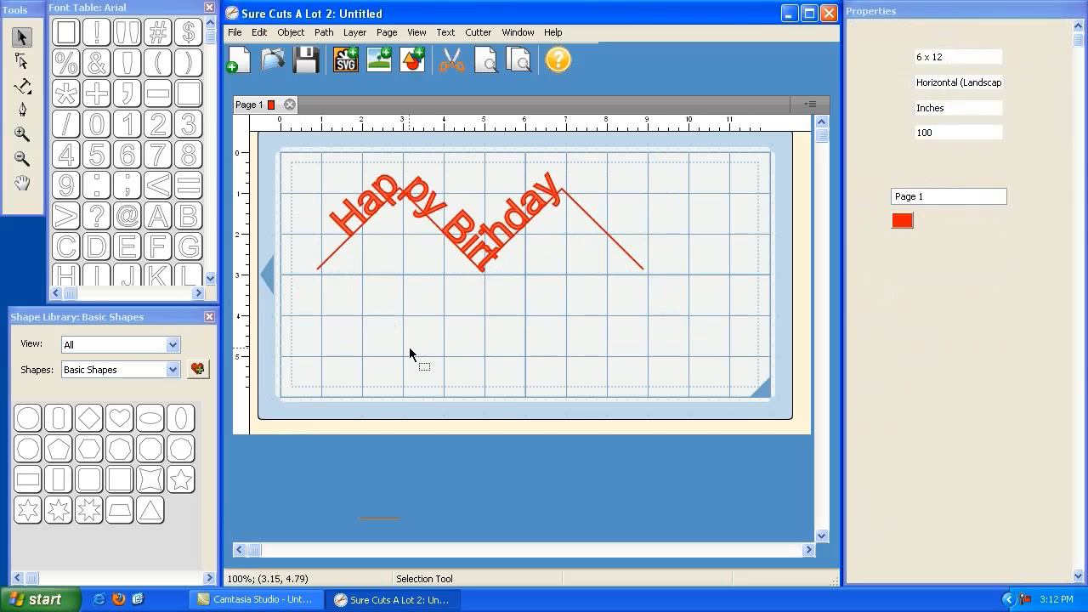
# Step: Add a heart about 4.36 by 3.57 inches near X 6.67, Y 2.06 and delete the zigzag Happy Birthday text
pyautogui.doubleClick(119, 417)
pyautogui.moveTo(354, 223); pyautogui.dragTo(486, 333)
pyautogui.moveTo(293, 165); pyautogui.dragTo(559, 227)
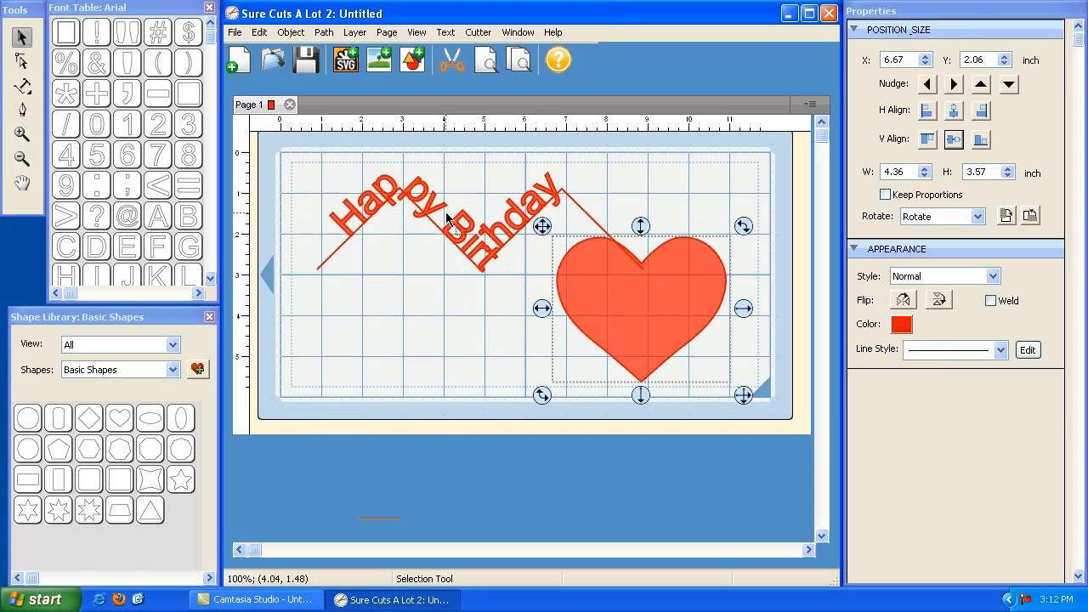
pyautogui.click(417, 217)
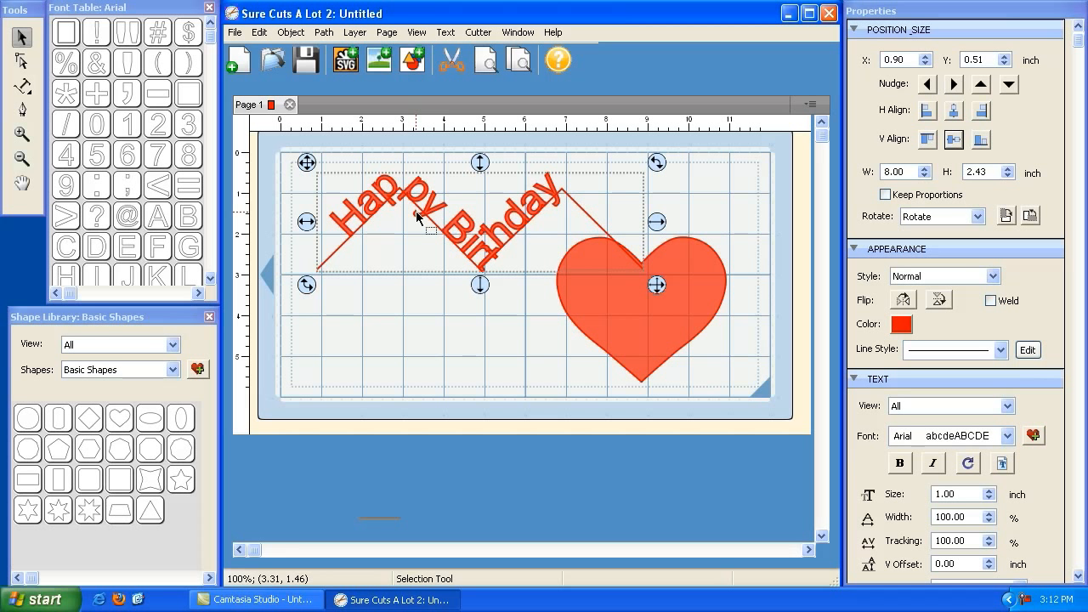
pyautogui.press('Delete')
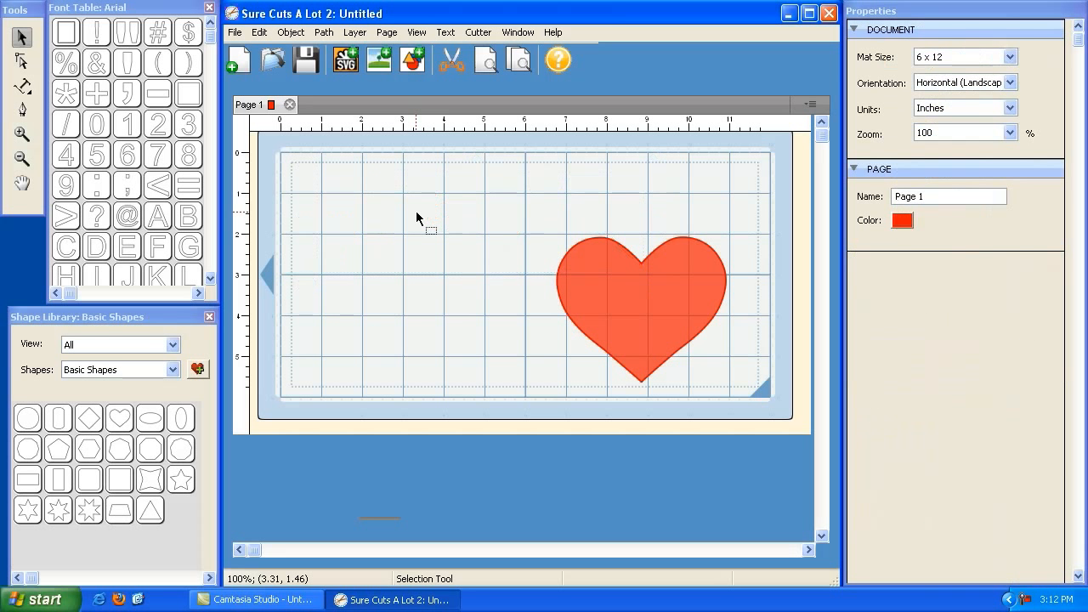
# Step: Move the heart to about X 3.67, Y 1.16 and resize it to about 4.32 by 3.61 inches
pyautogui.click(661, 280)
pyautogui.moveTo(544, 227); pyautogui.dragTo(425, 187)
pyautogui.moveTo(570, 335); pyautogui.dragTo(619, 377)
pyautogui.moveTo(364, 173)
pyautogui.mouseDown()
pyautogui.moveTo(391, 179)
pyautogui.moveTo(381, 184)
pyautogui.mouseUp()
pyautogui.moveTo(638, 378); pyautogui.dragTo(597, 359)
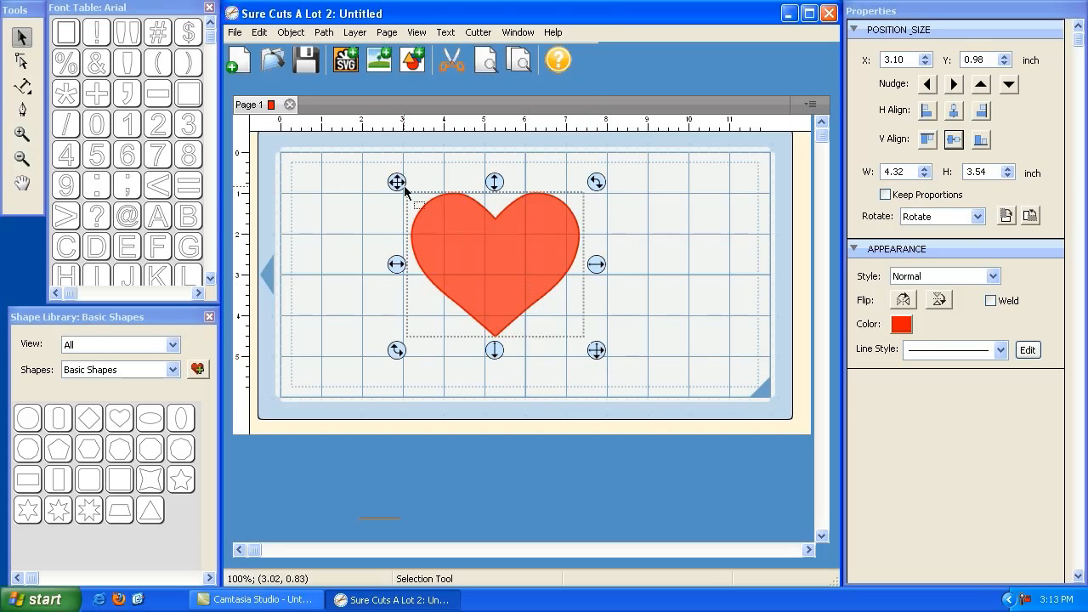
pyautogui.moveTo(399, 183); pyautogui.dragTo(419, 193)
# Step: Place the word Love along the heart's outline with Type On Path
pyautogui.click(22, 85)
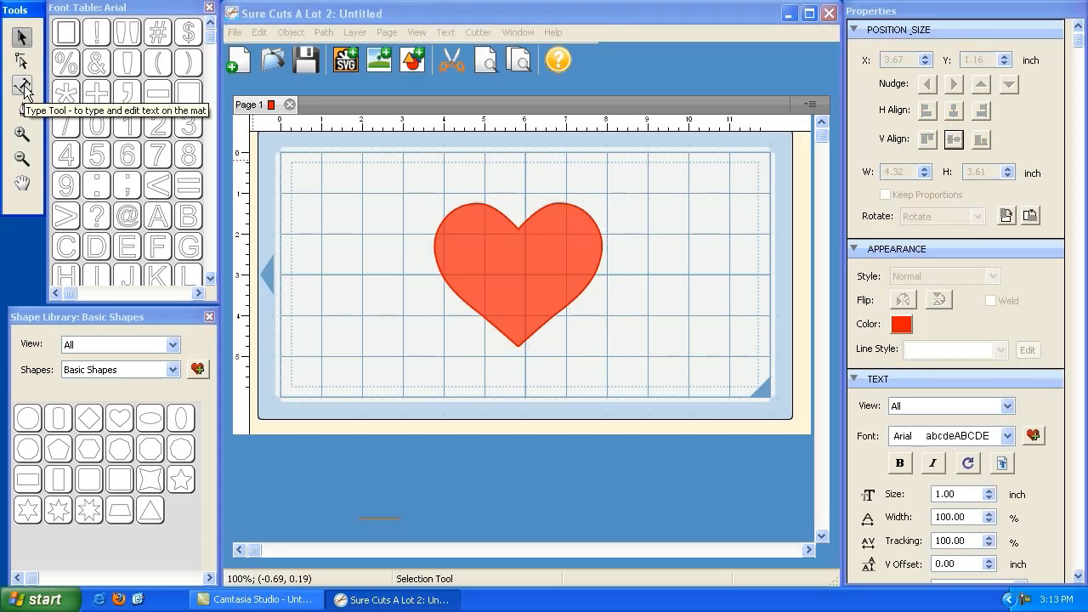
pyautogui.moveTo(22, 85); pyautogui.dragTo(68, 133)
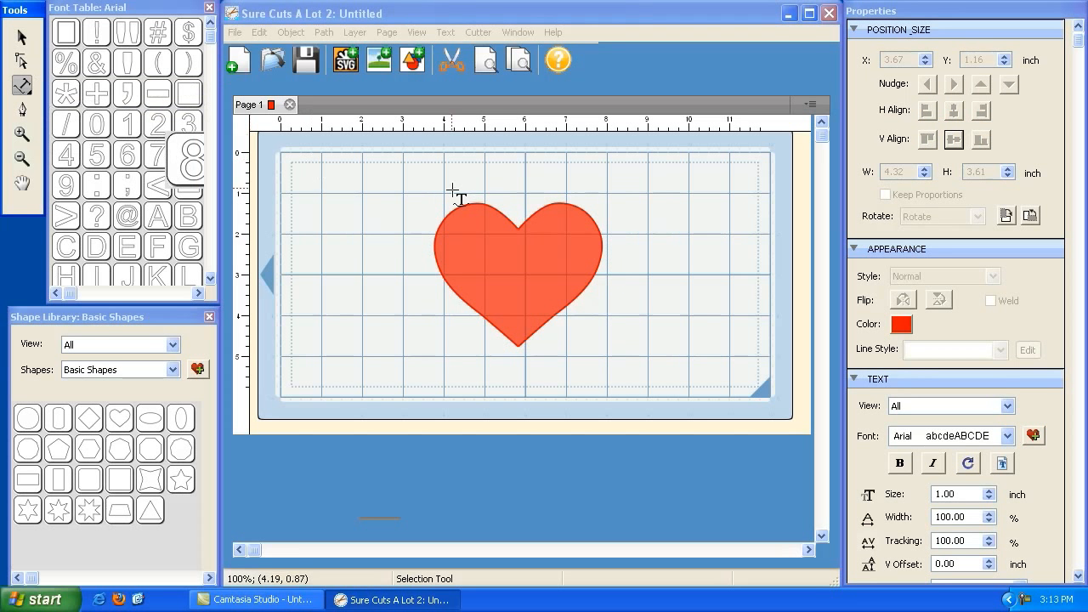
pyautogui.click(475, 211)
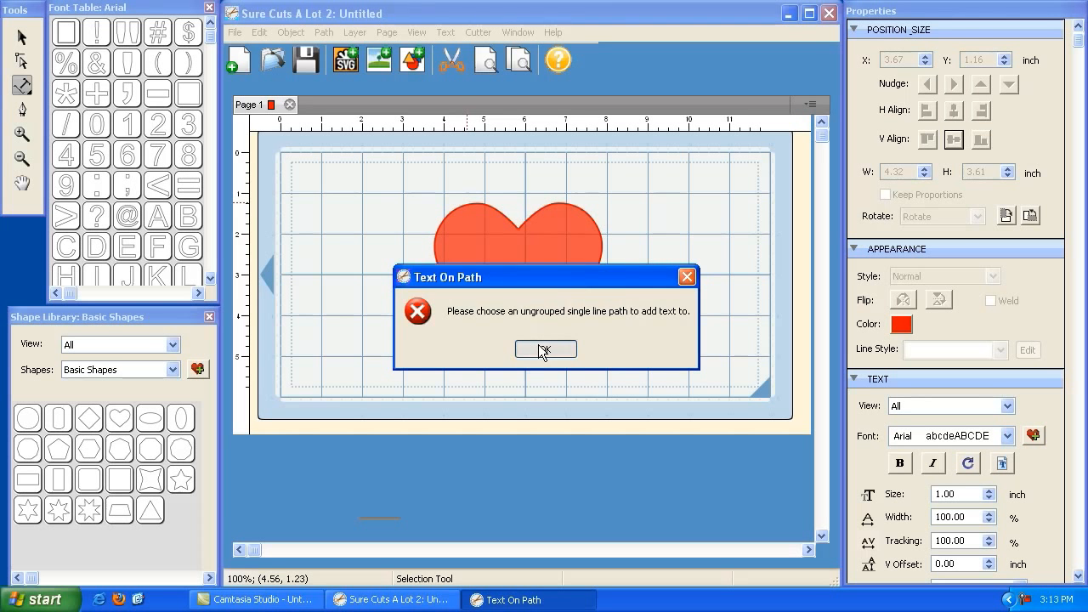
pyautogui.click(539, 345)
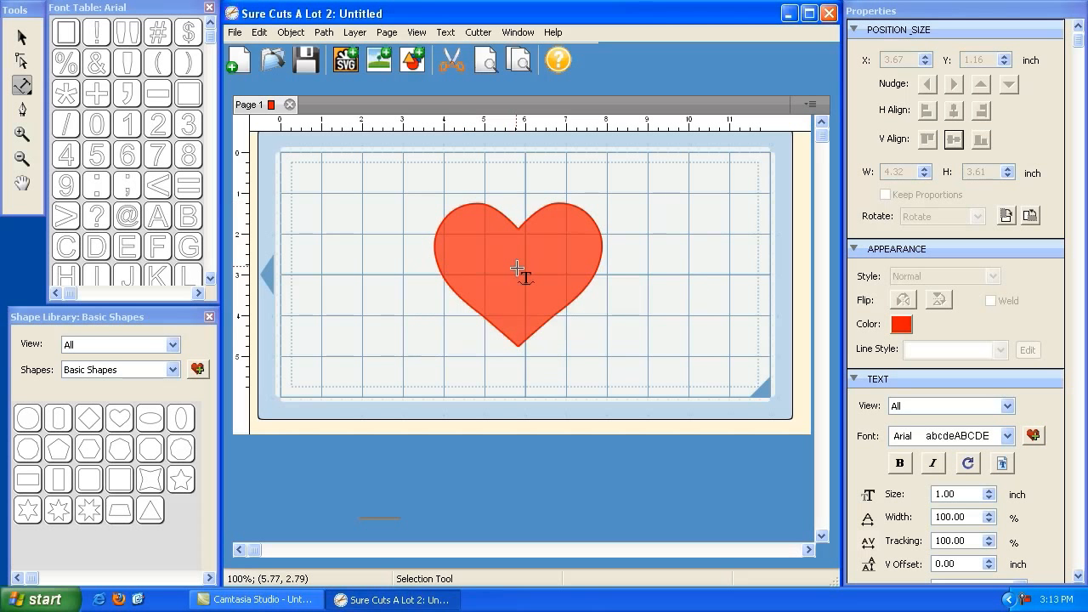
pyautogui.write('Love')
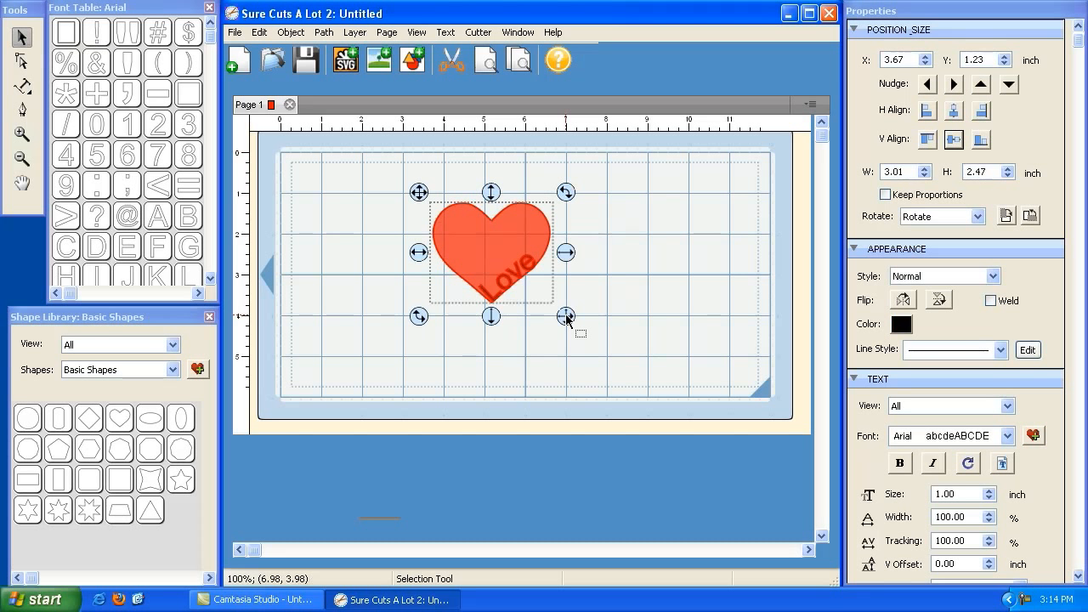
# Step: Delete the heart with its text and add a circle about 4.40 inches wide near X 4.29, Y 0.69
pyautogui.press('Delete')
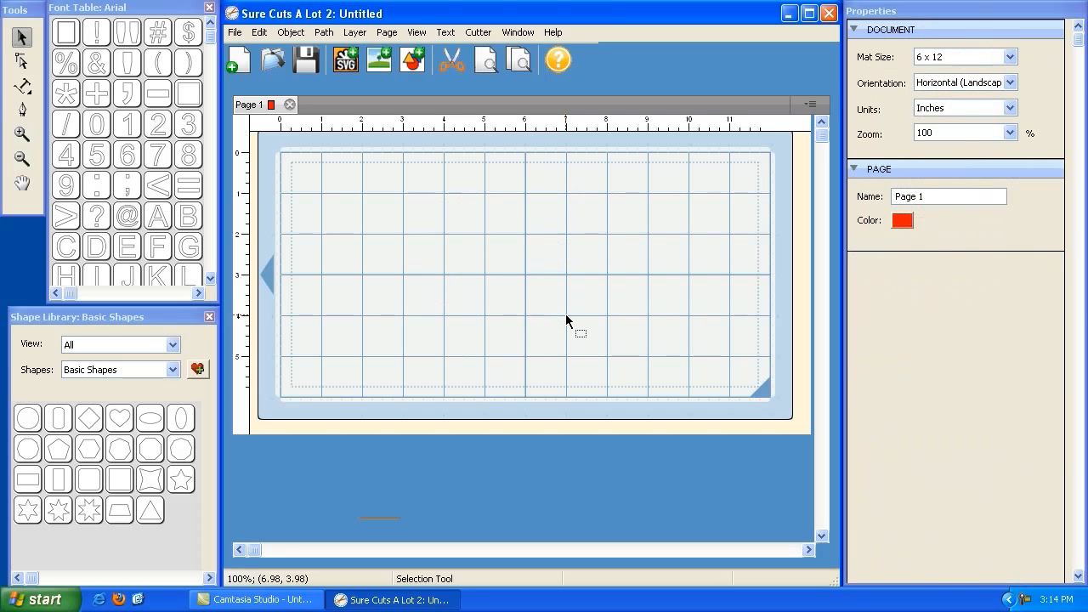
pyautogui.click(28, 417)
pyautogui.moveTo(358, 232); pyautogui.dragTo(496, 335)
pyautogui.moveTo(454, 297); pyautogui.dragTo(612, 303)
# Step: Add the text Happy Birthday! around the outside of the circle with Type On Path
pyautogui.click(22, 85)
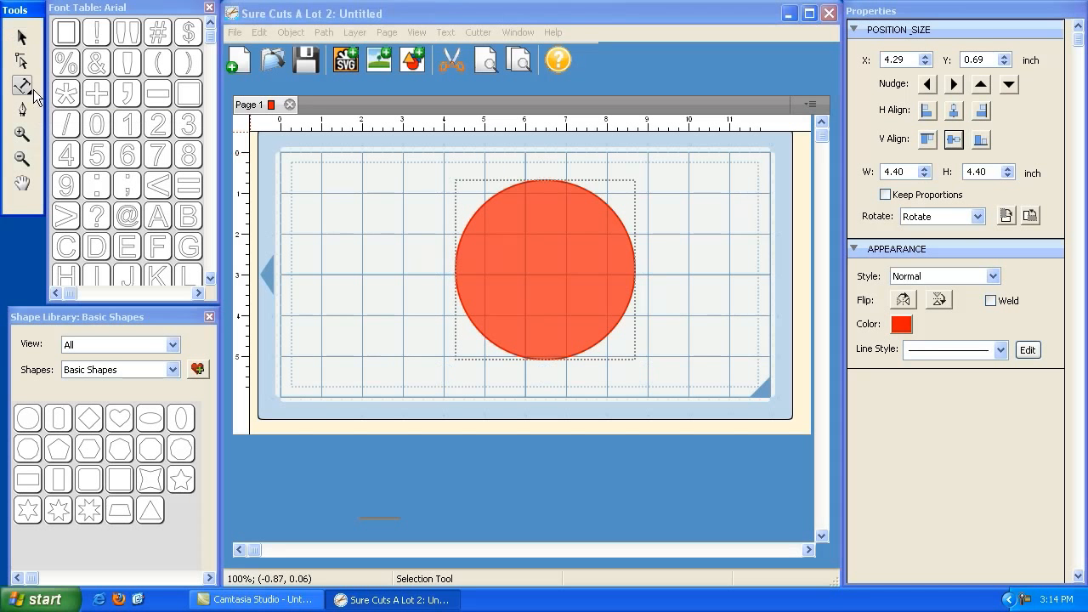
pyautogui.click(51, 81)
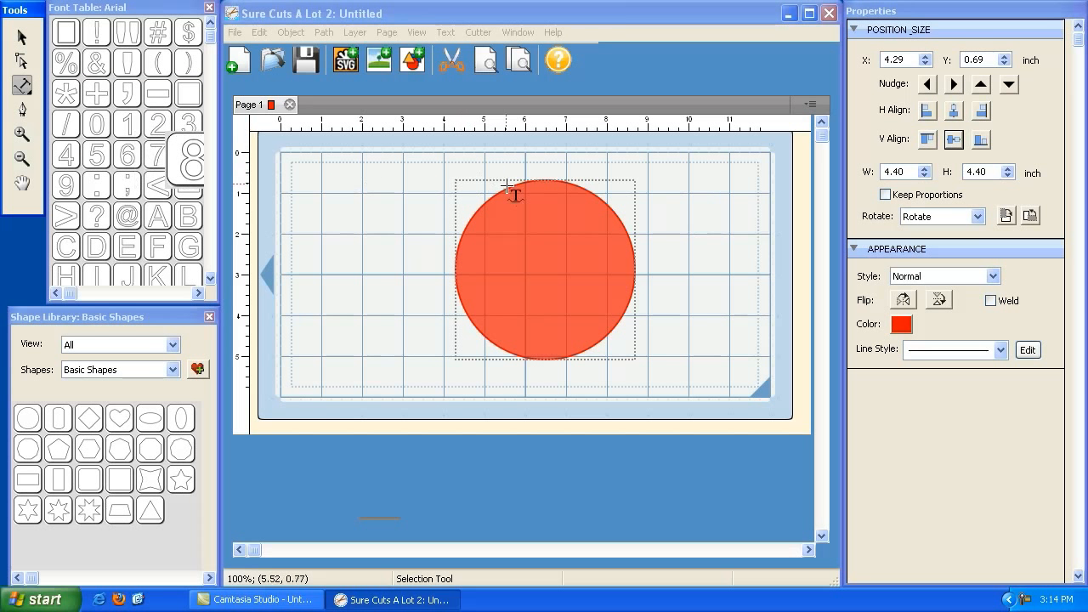
pyautogui.click(539, 224)
pyautogui.write('Happy')
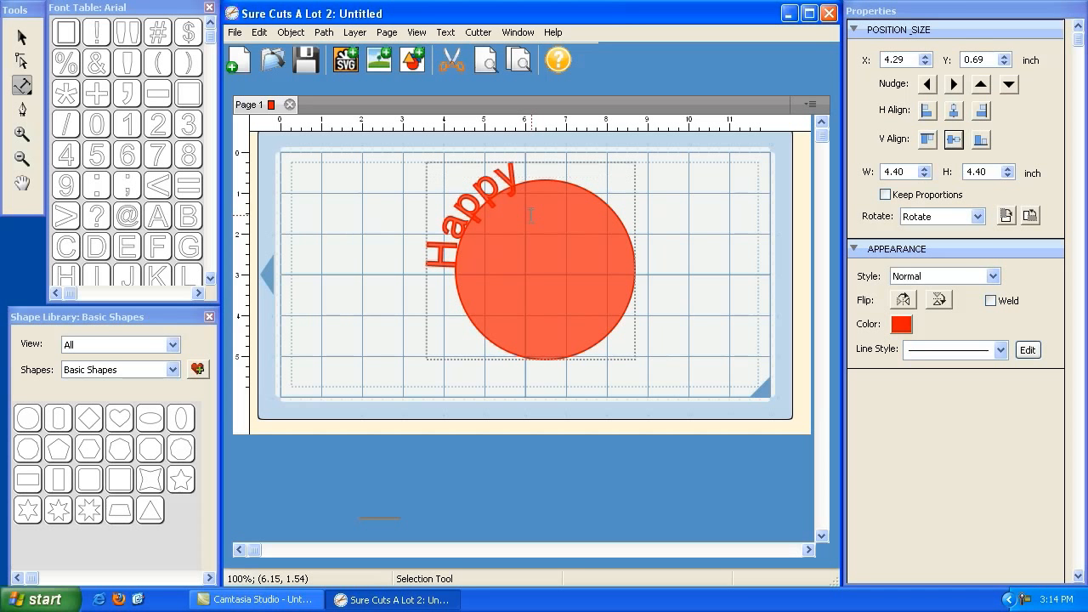
pyautogui.write(' Birthday!')
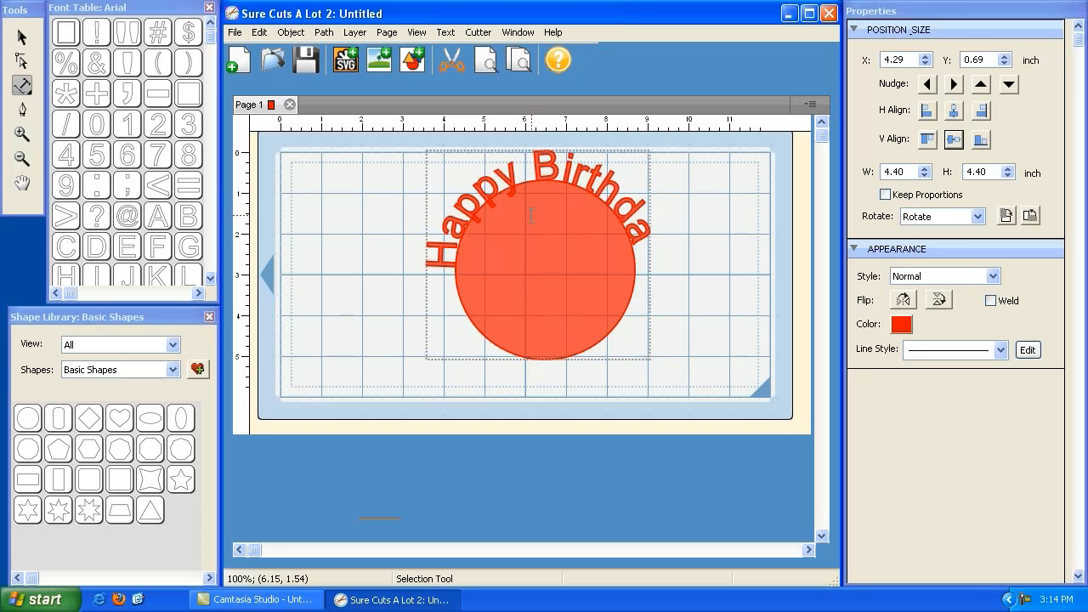